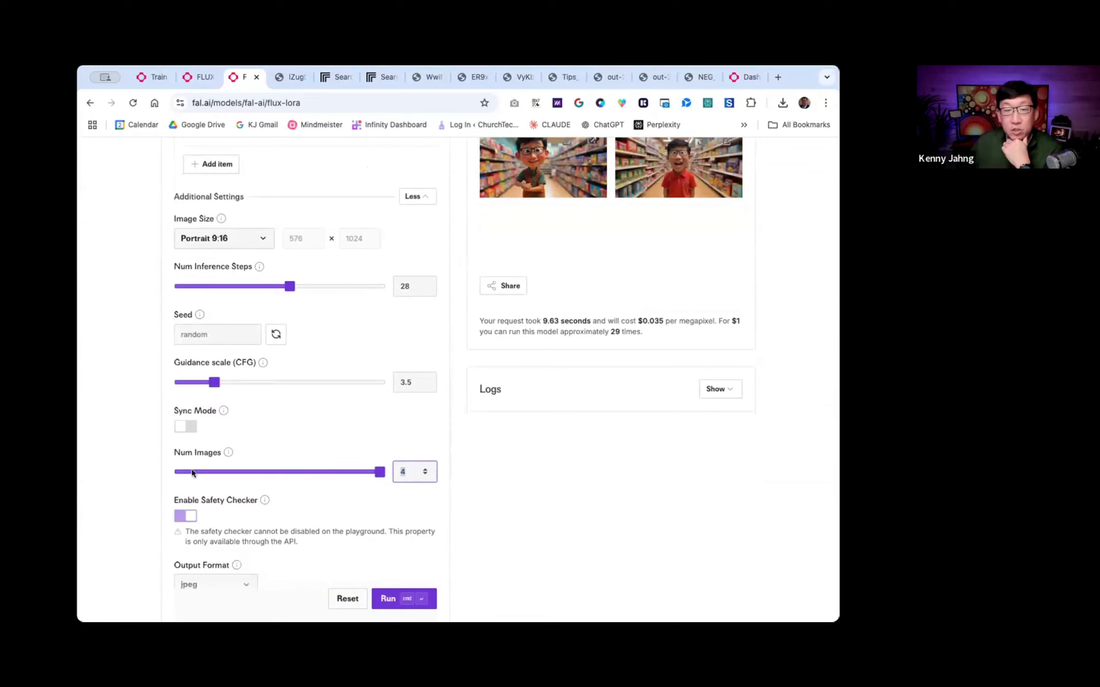
- Set the number of images to 2 and generate the Pixar-style Times Square pictures
{"action": "left_click", "coordinate": [246, 472]}
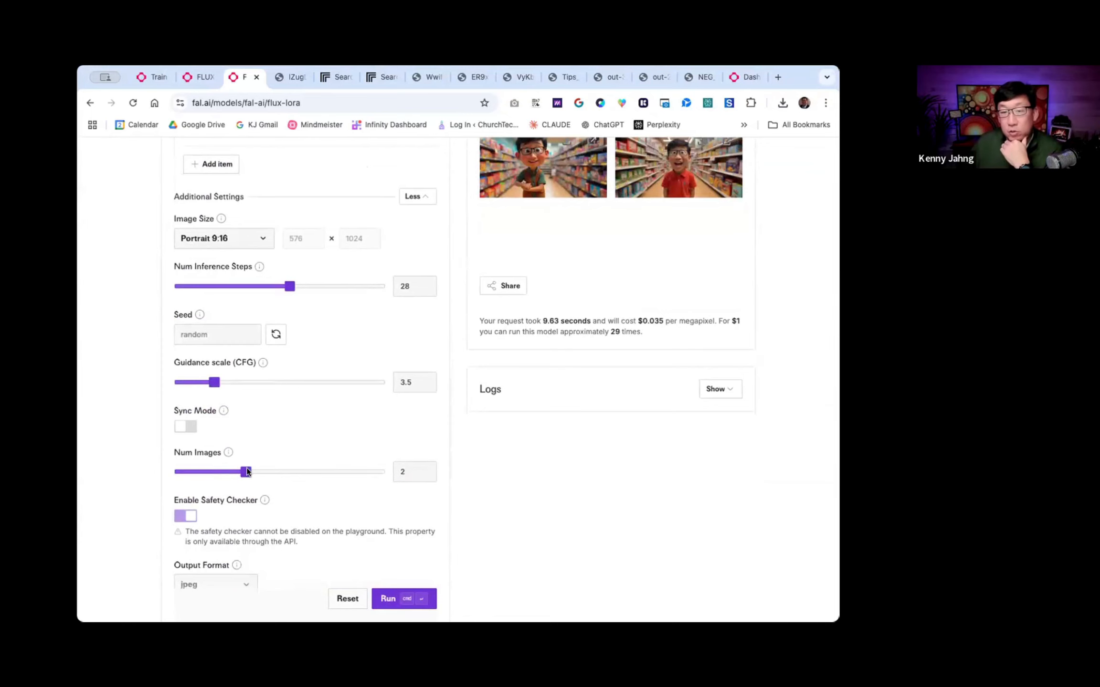
{"action": "left_click", "coordinate": [384, 600]}
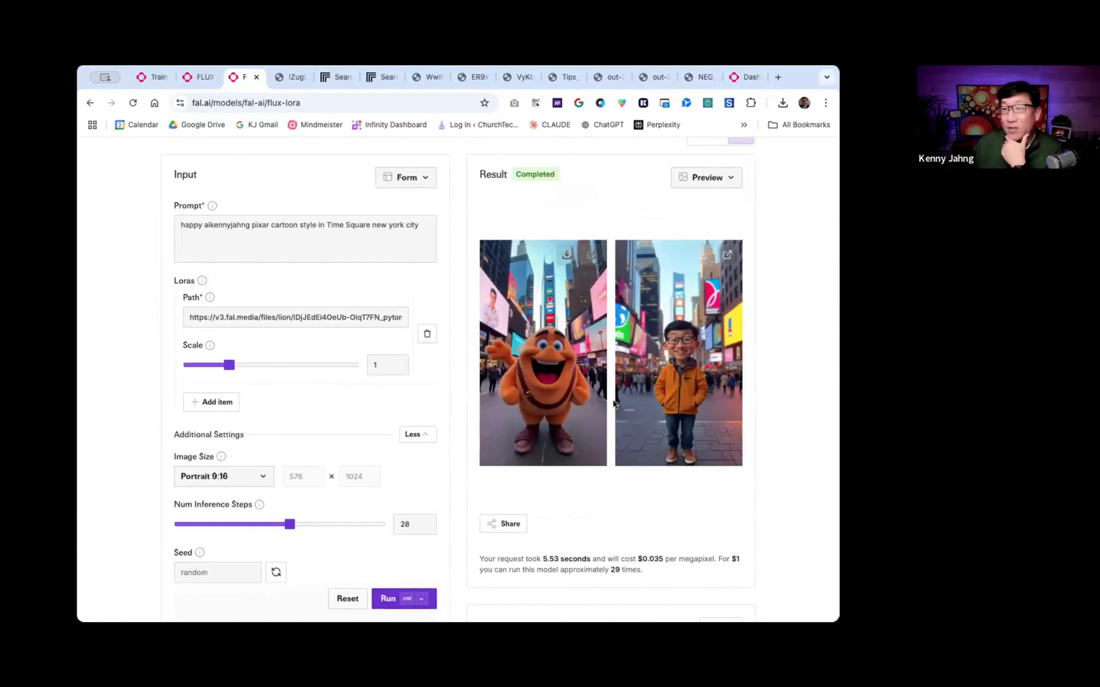
- Raise the number of images to 4 and run the same Pixar-style Times Square prompt again
{"action": "scroll", "coordinate": [488, 368], "scroll_direction": "down", "scroll_amount": 5}
{"action": "scroll", "coordinate": [488, 368], "scroll_direction": "down", "scroll_amount": 1}
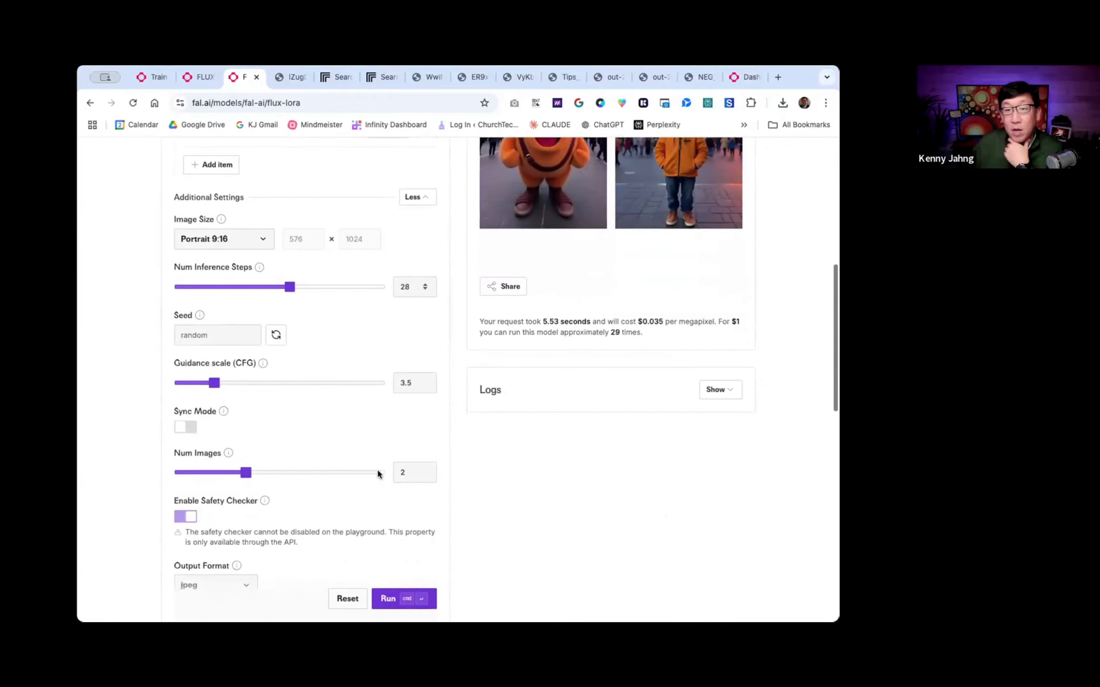
{"action": "left_click", "coordinate": [378, 473]}
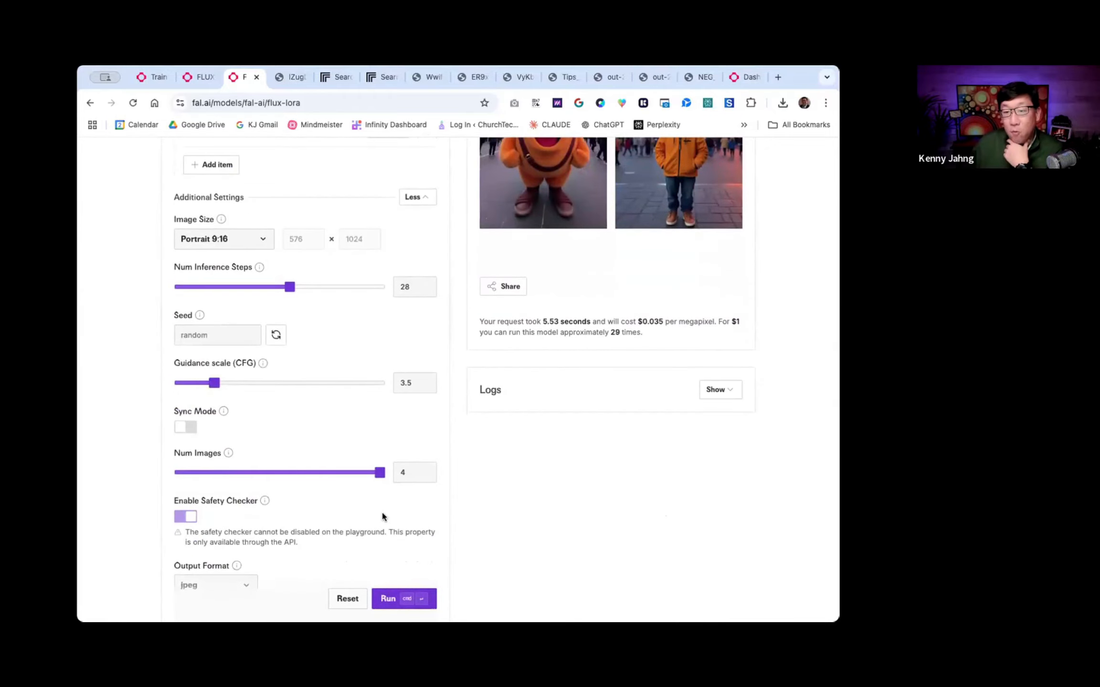
{"action": "left_click", "coordinate": [386, 597]}
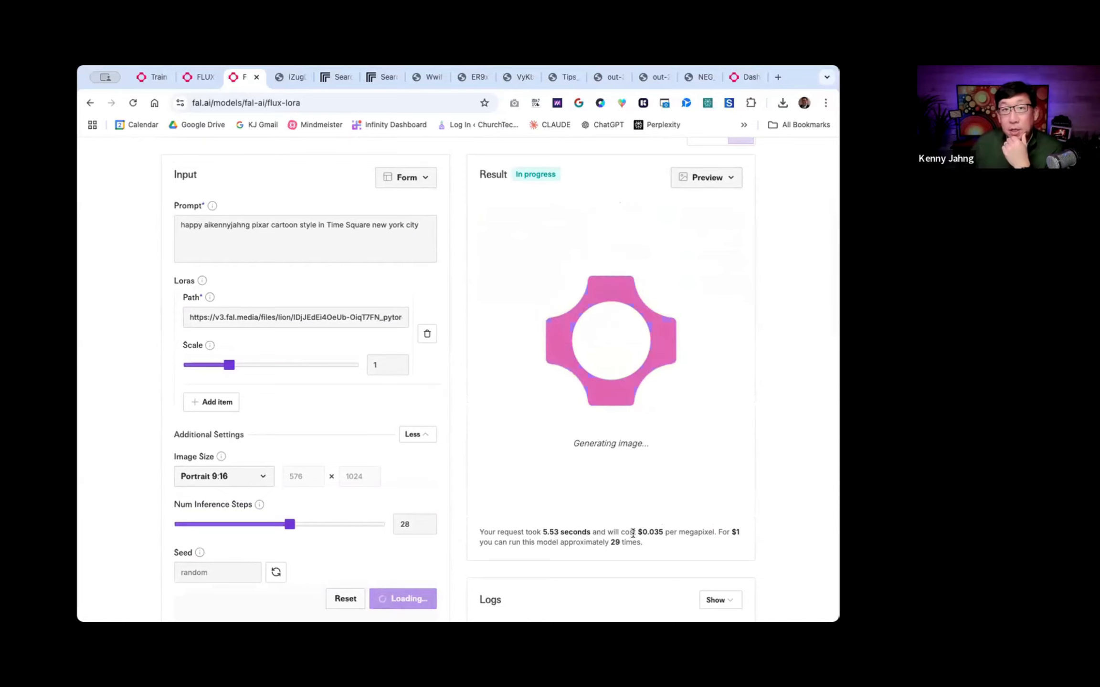
- Examine the processing time and cost statement beneath the result area
{"action": "scroll", "coordinate": [633, 533], "scroll_direction": "up", "scroll_amount": 3}
{"action": "scroll", "coordinate": [619, 538], "scroll_direction": "up", "scroll_amount": 3}
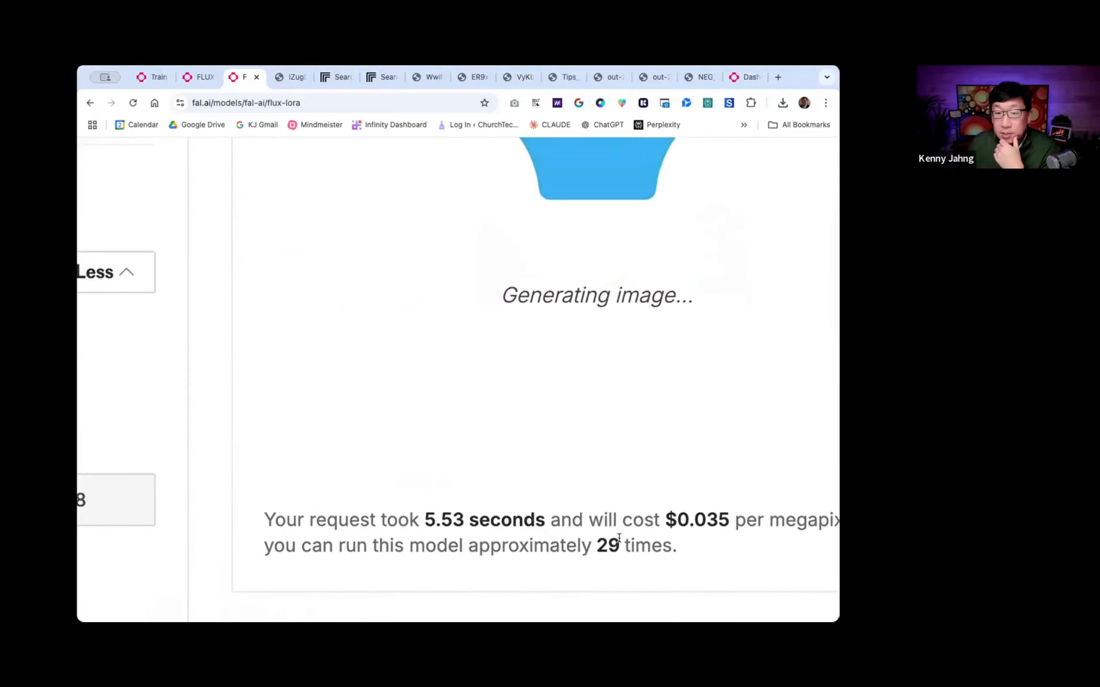
{"action": "scroll", "coordinate": [618, 535], "scroll_direction": "right", "scroll_amount": 3}
{"action": "left_click_drag", "start_coordinate": [316, 518], "coordinate": [441, 520]}
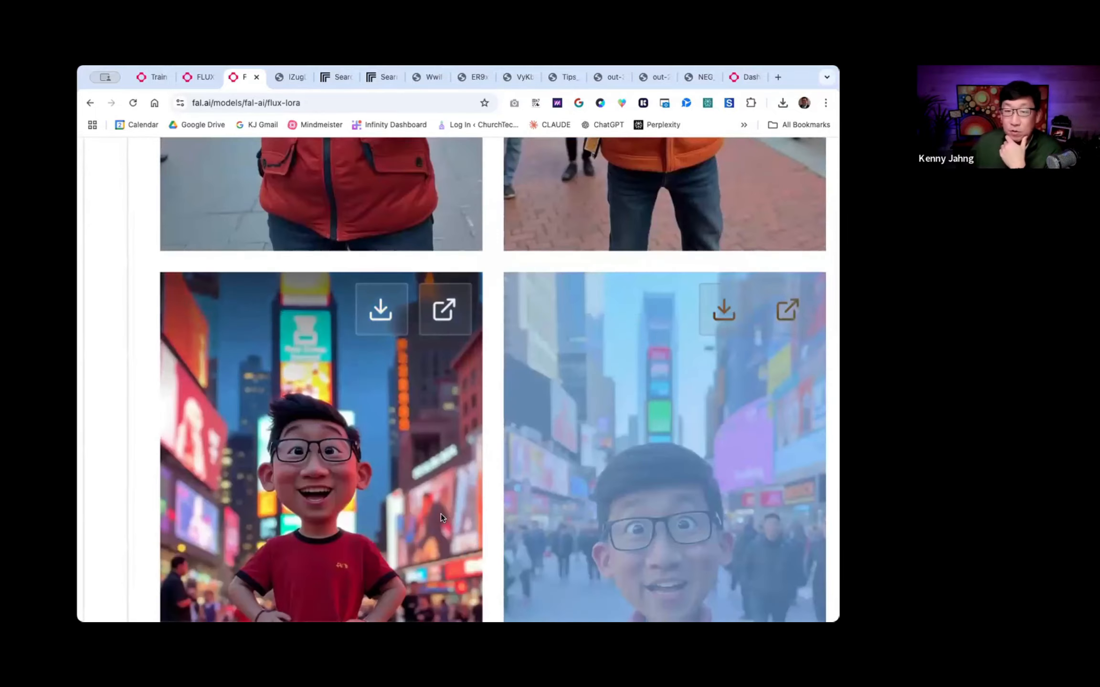
- Examine the four generated Times Square cartoon images up close and compare them
{"action": "scroll", "coordinate": [440, 514], "scroll_direction": "down", "scroll_amount": 5}
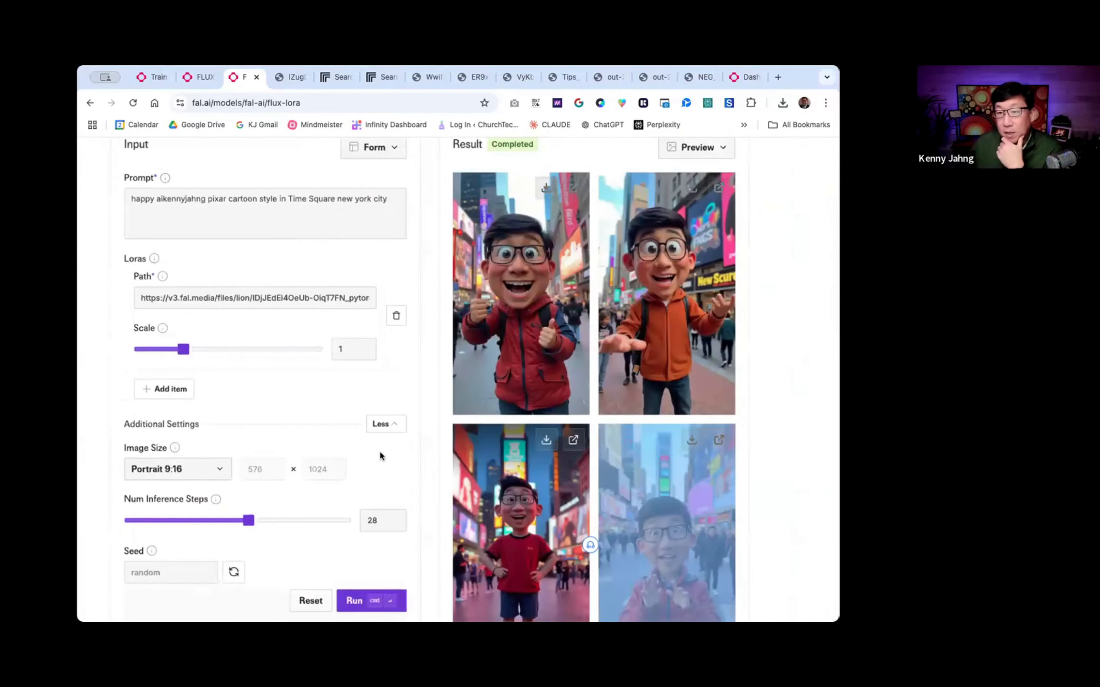
{"action": "left_click", "coordinate": [440, 454]}
{"action": "scroll", "coordinate": [569, 515], "scroll_direction": "down", "scroll_amount": 1}
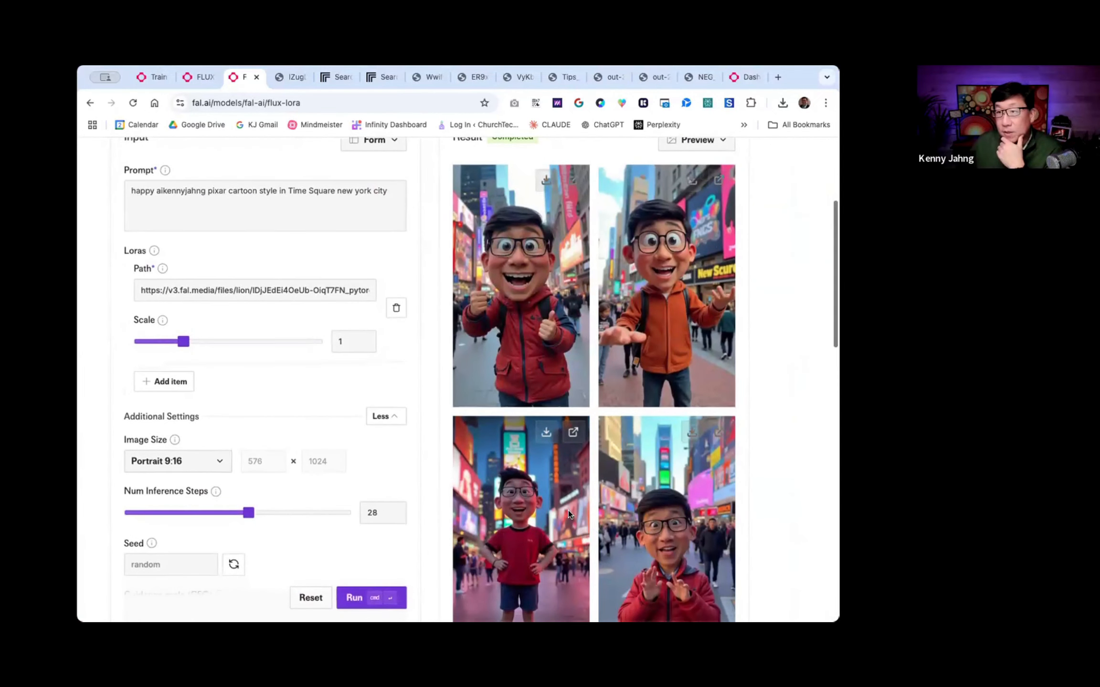
{"action": "scroll", "coordinate": [568, 510], "scroll_direction": "down", "scroll_amount": 2}
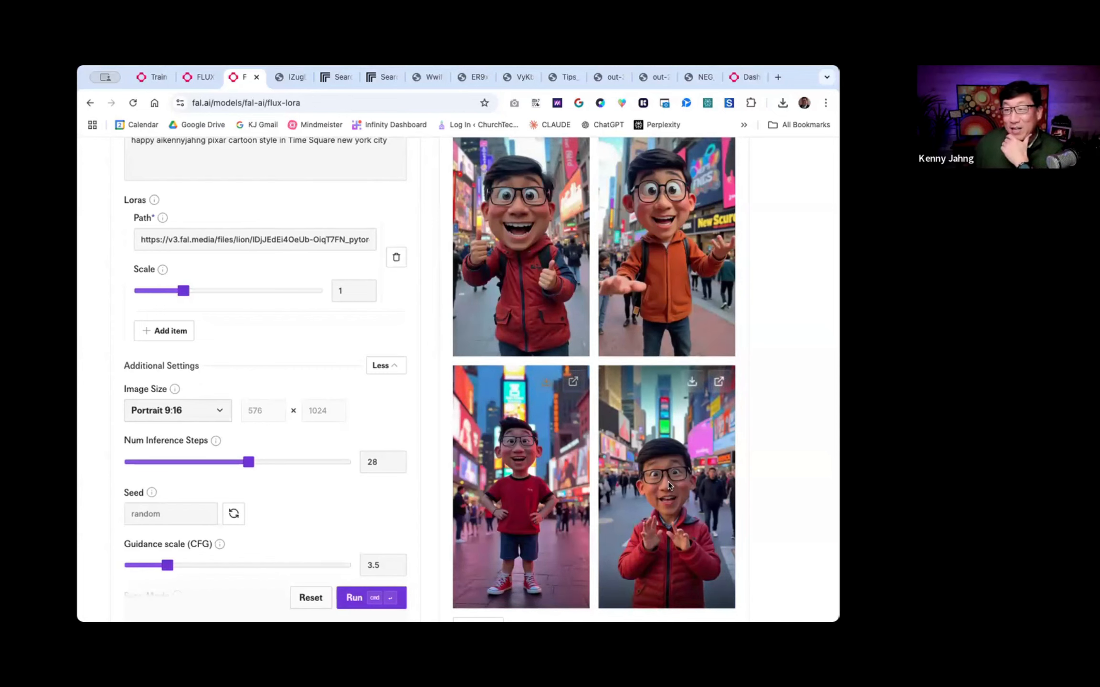
{"action": "scroll", "coordinate": [669, 483], "scroll_direction": "up", "scroll_amount": 5}
{"action": "scroll", "coordinate": [669, 482], "scroll_direction": "down", "scroll_amount": 4}
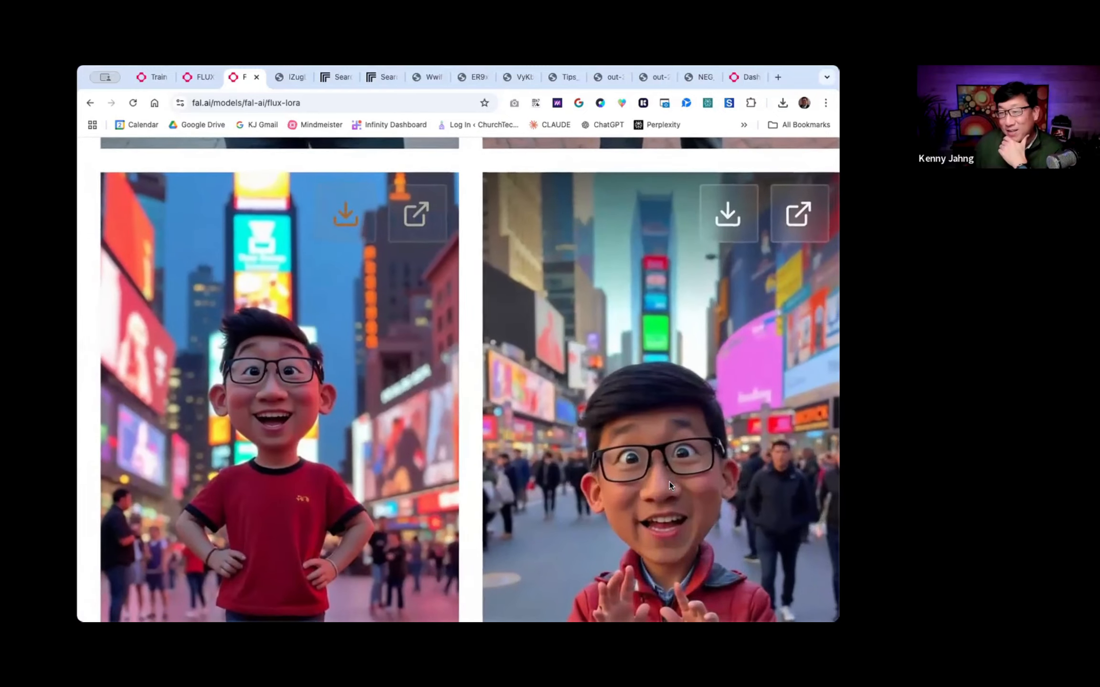
{"action": "scroll", "coordinate": [665, 473], "scroll_direction": "down", "scroll_amount": 2}
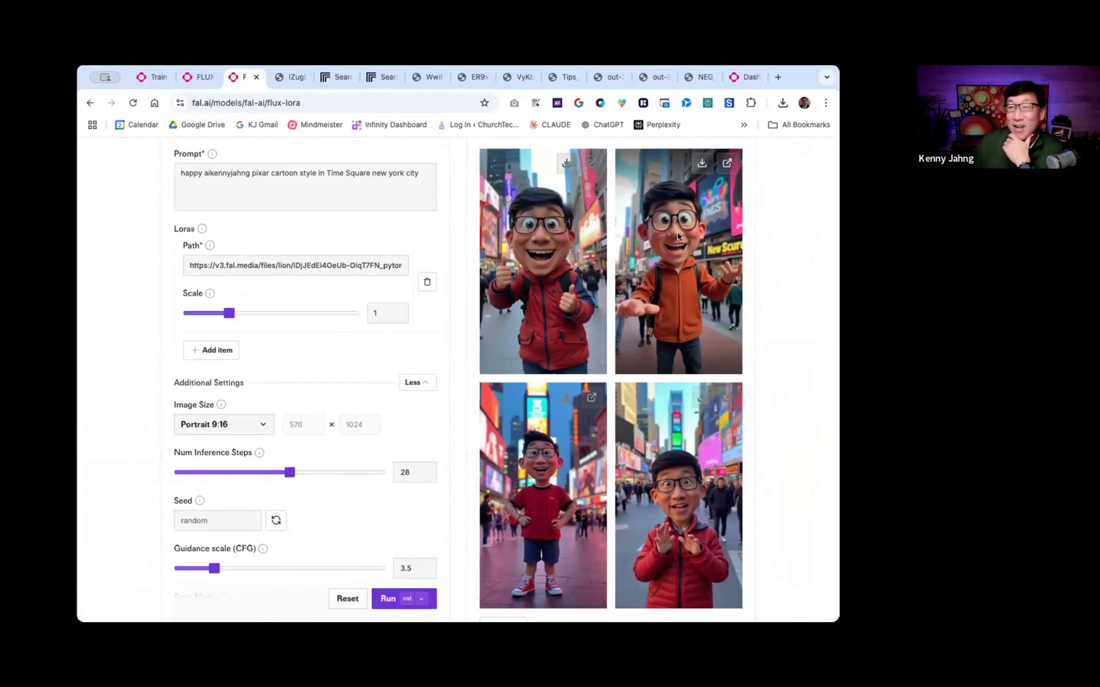
{"action": "scroll", "coordinate": [676, 232], "scroll_direction": "up", "scroll_amount": 8}
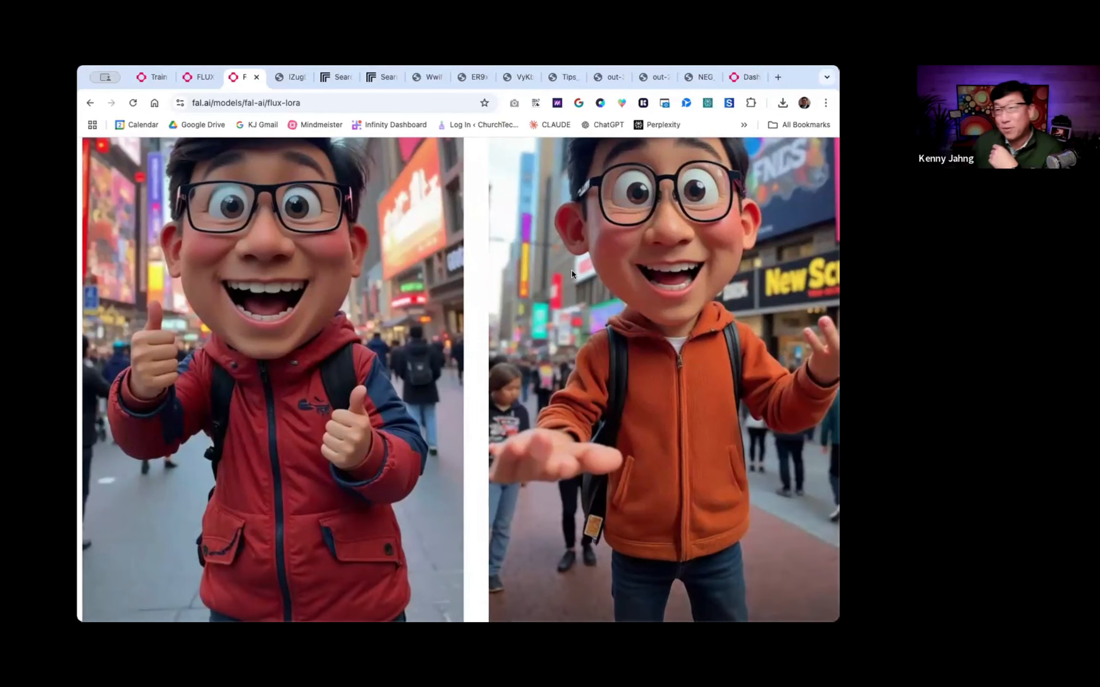
{"action": "scroll", "coordinate": [568, 270], "scroll_direction": "down", "scroll_amount": 8}
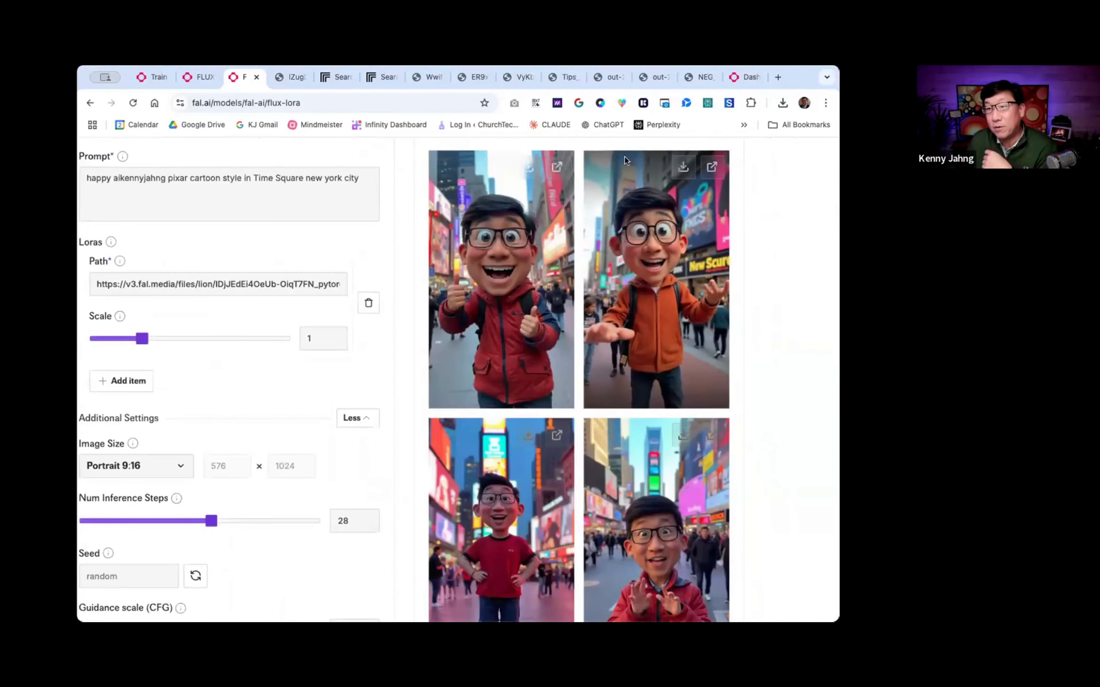
- Open the cartoon image with the orange hoodie at full size and save it to the computer
{"action": "left_click", "coordinate": [711, 167]}
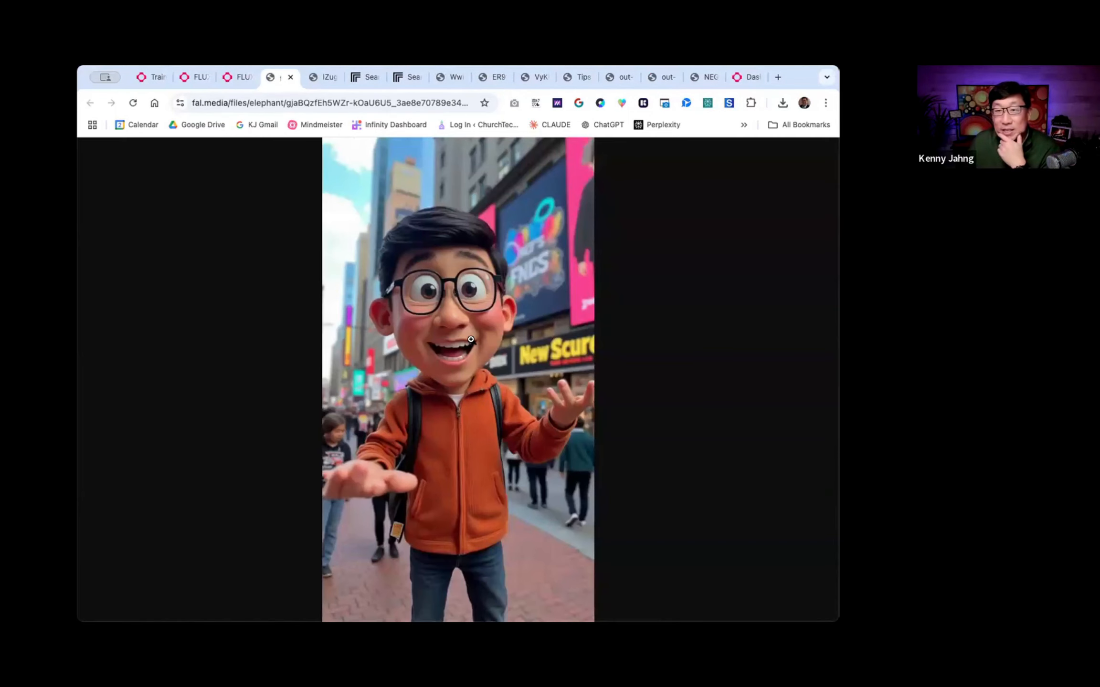
{"action": "left_click", "coordinate": [496, 265]}
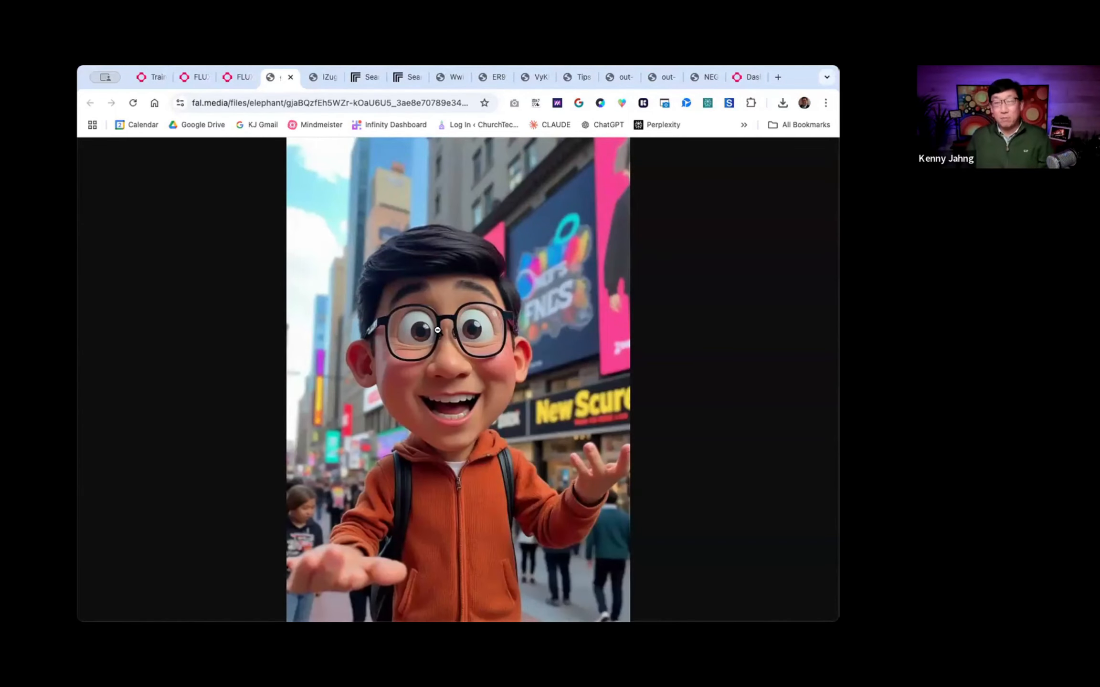
{"action": "right_click", "coordinate": [437, 330]}
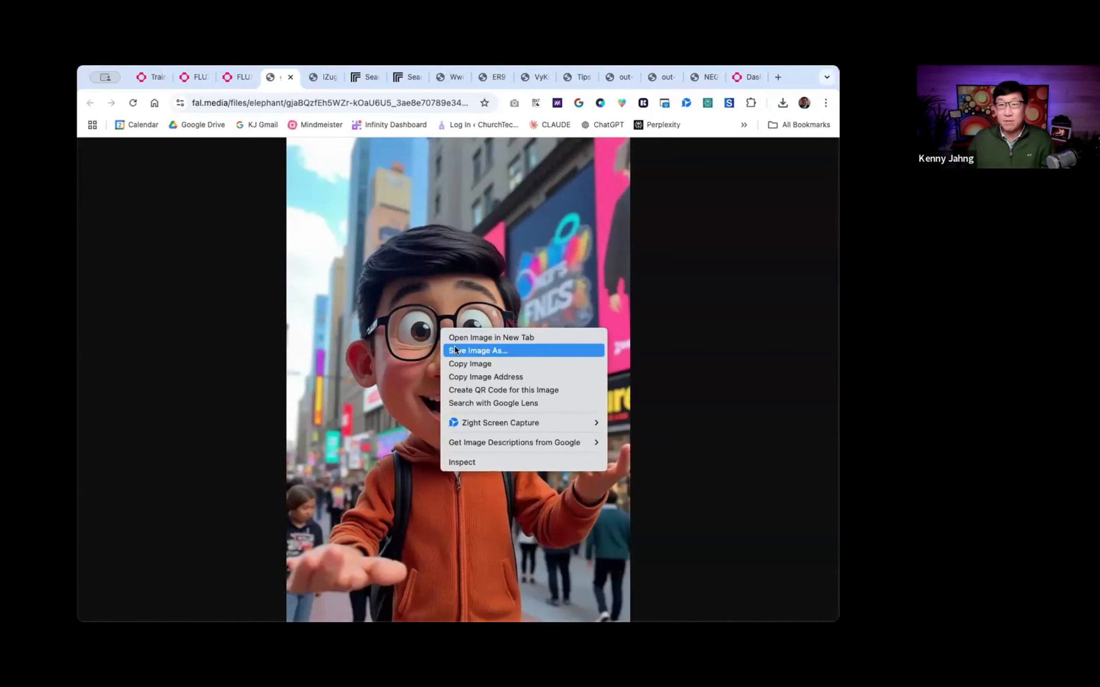
{"action": "left_click", "coordinate": [477, 350]}
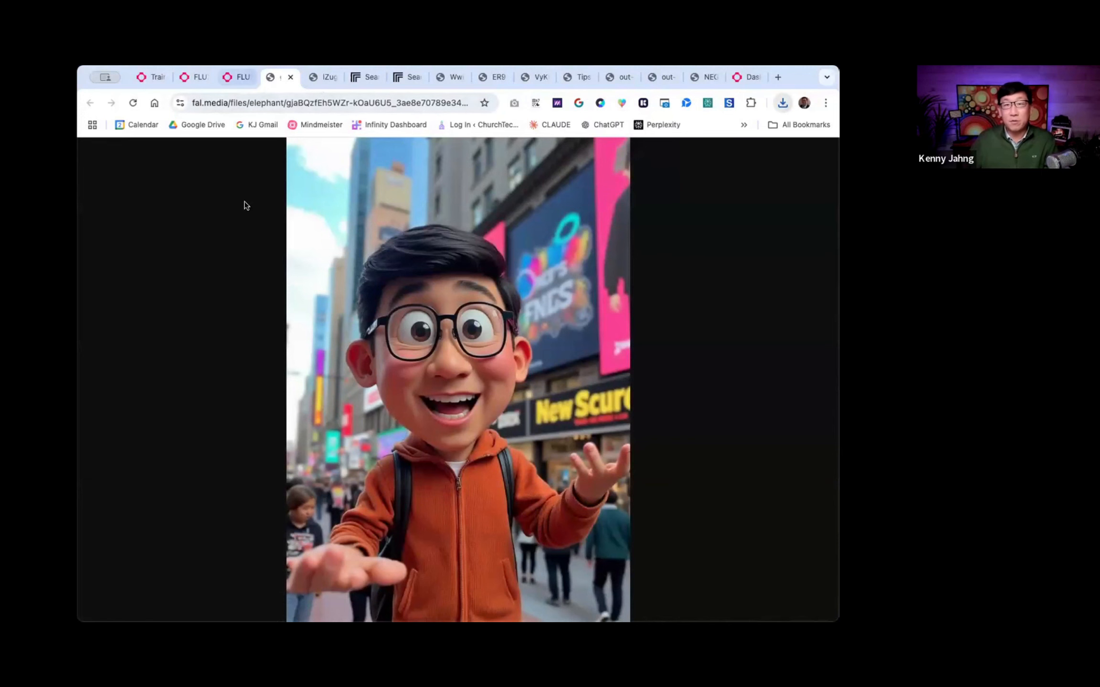
- Return to the flux-lora page, remove "pixar cartoon style" from the prompt and generate the images again
{"action": "left_click", "coordinate": [241, 75]}
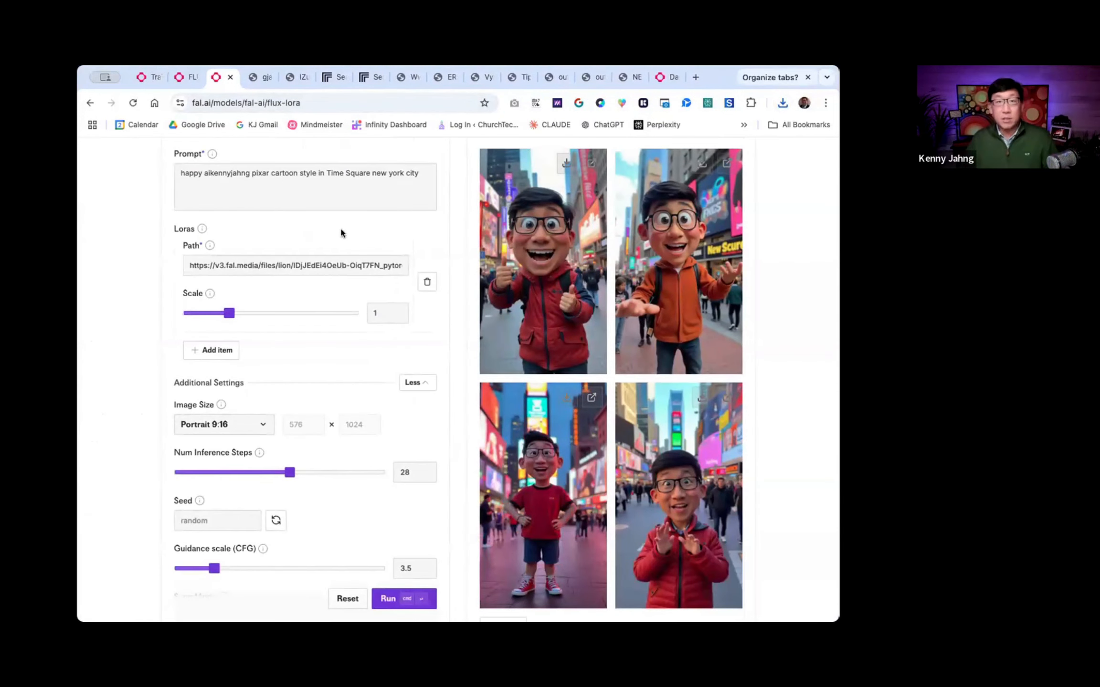
{"action": "left_click_drag", "start_coordinate": [251, 171], "coordinate": [315, 171]}
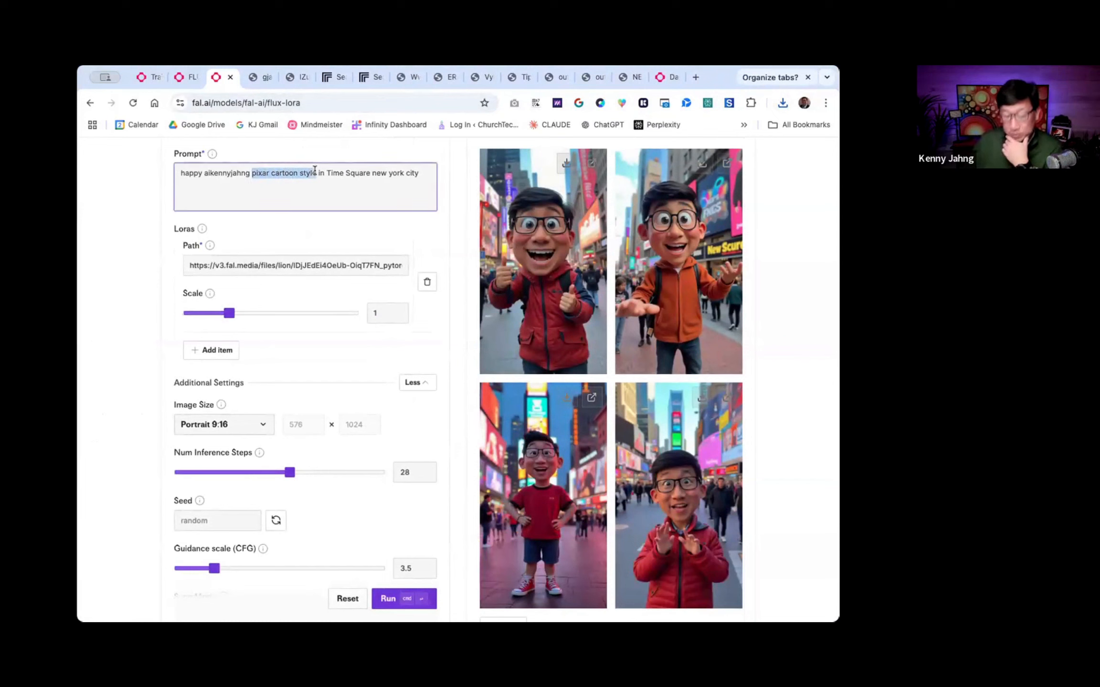
{"action": "key", "text": "BackSpace"}
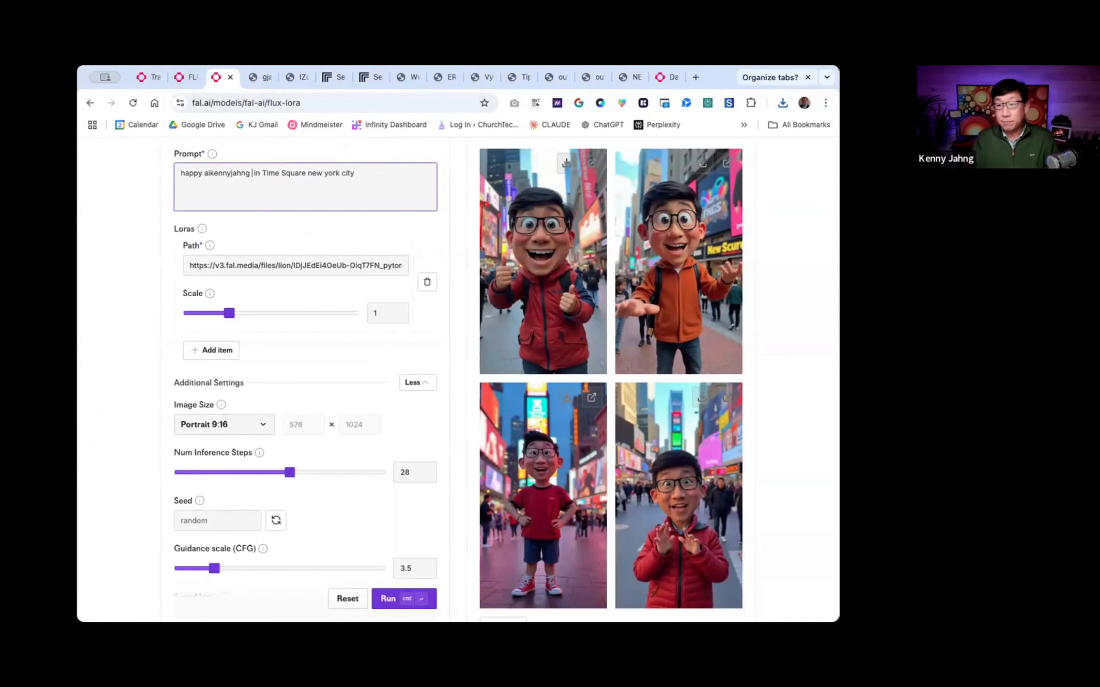
{"action": "key", "text": "BackSpace"}
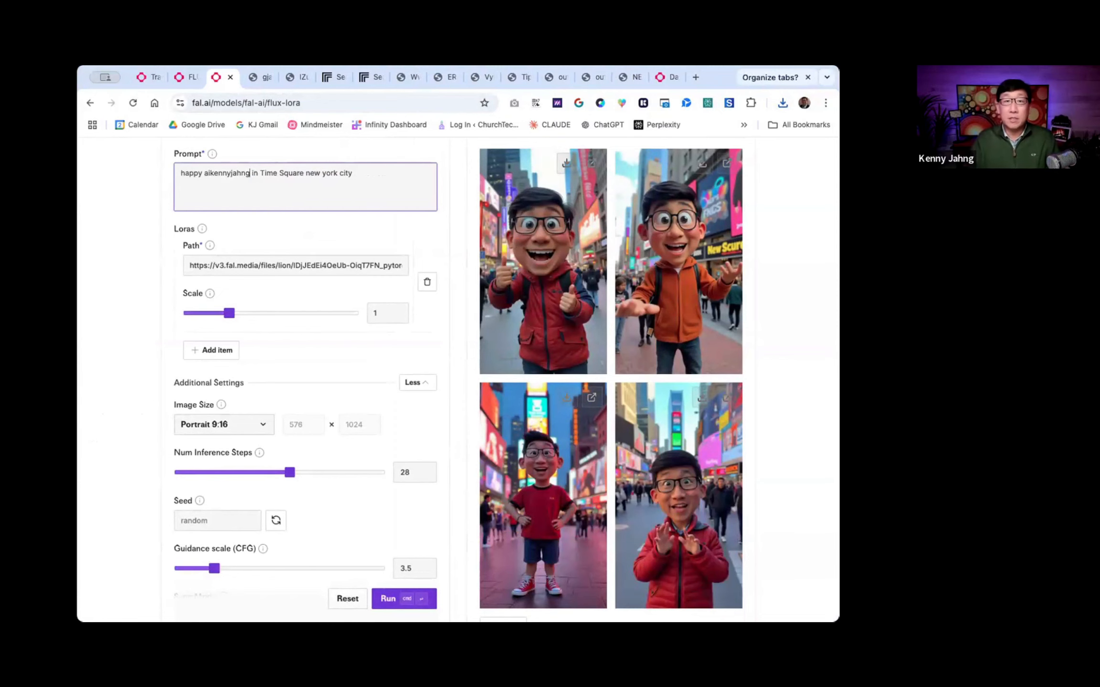
{"action": "left_click", "coordinate": [384, 598]}
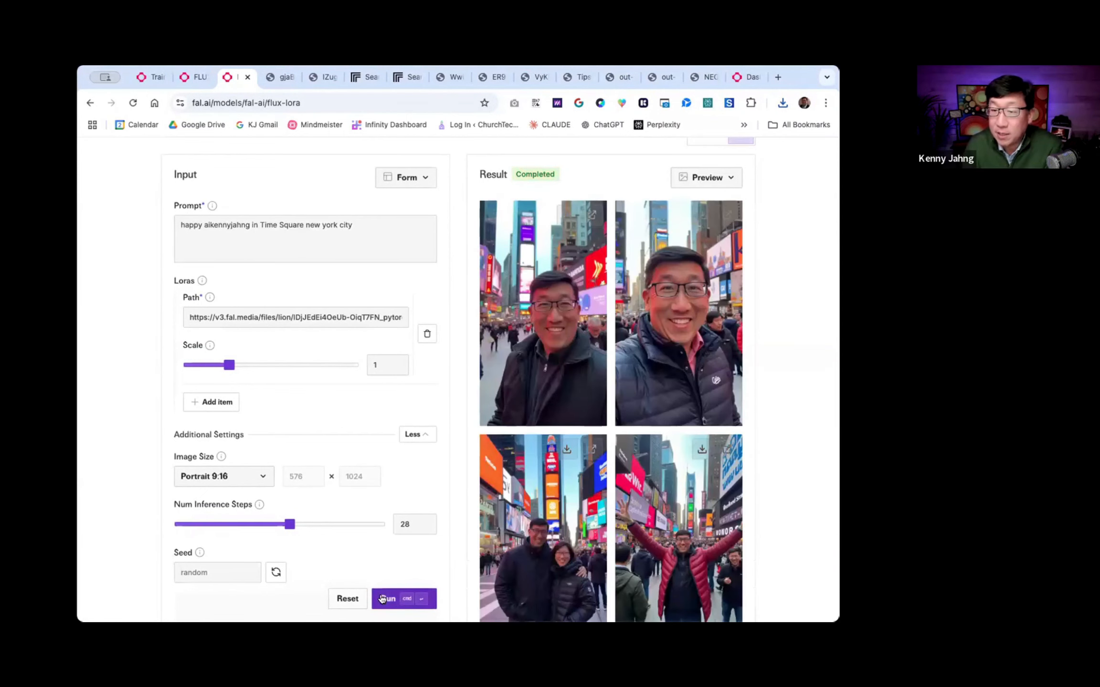
- Examine the new request's processing time, cost per megapixel and approximate number of runs for $1
{"action": "scroll", "coordinate": [637, 499], "scroll_direction": "down", "scroll_amount": 9}
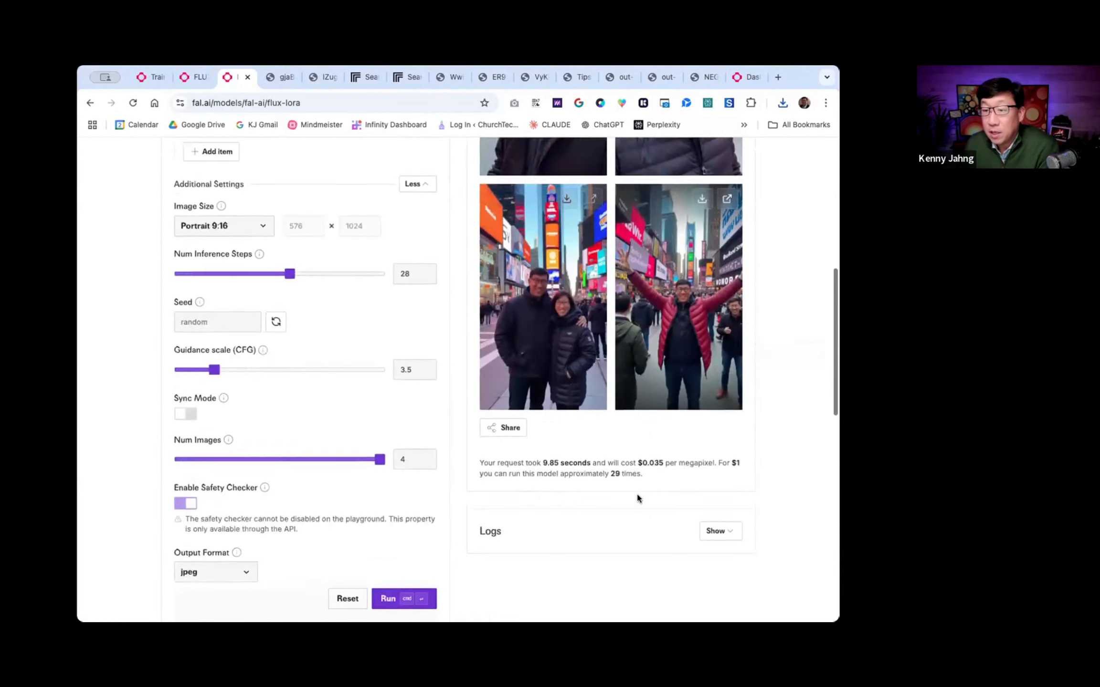
{"action": "scroll", "coordinate": [638, 499], "scroll_direction": "up", "scroll_amount": 1}
{"action": "scroll", "coordinate": [570, 324], "scroll_direction": "up", "scroll_amount": 5}
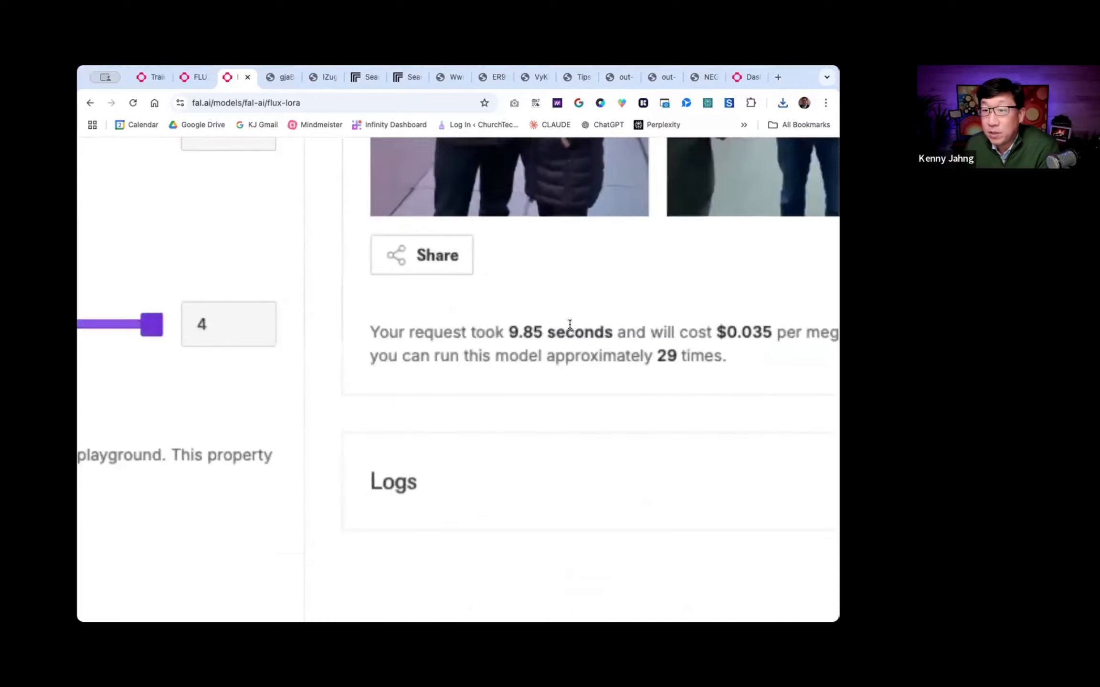
{"action": "scroll", "coordinate": [569, 324], "scroll_direction": "right", "scroll_amount": 4}
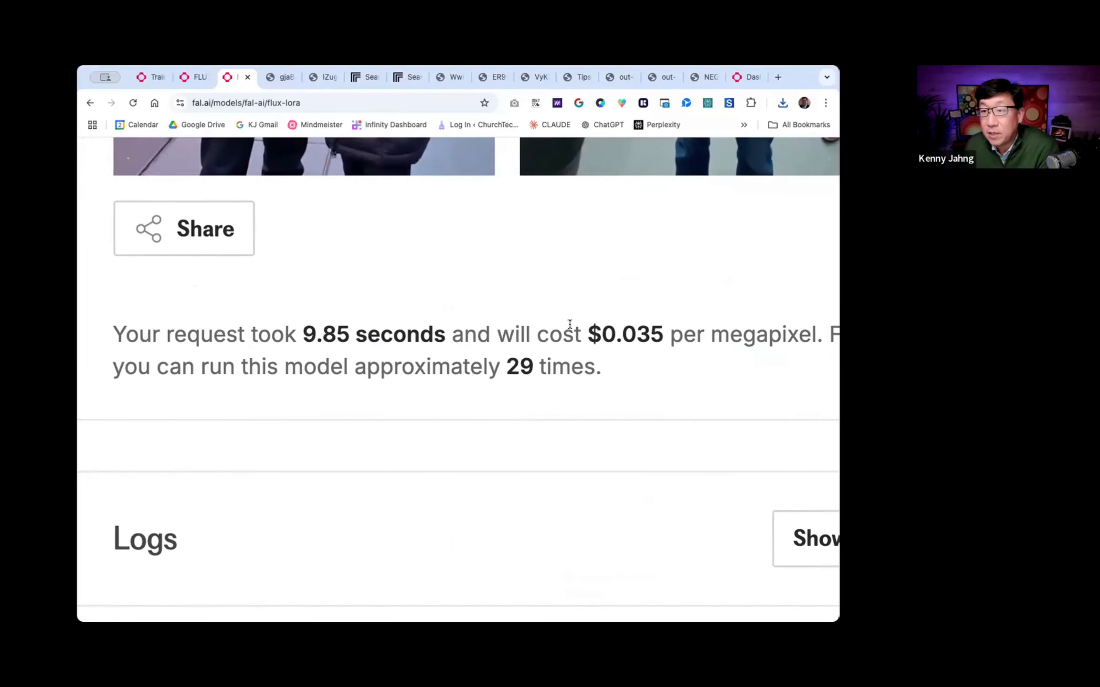
{"action": "scroll", "coordinate": [570, 324], "scroll_direction": "right", "scroll_amount": 1}
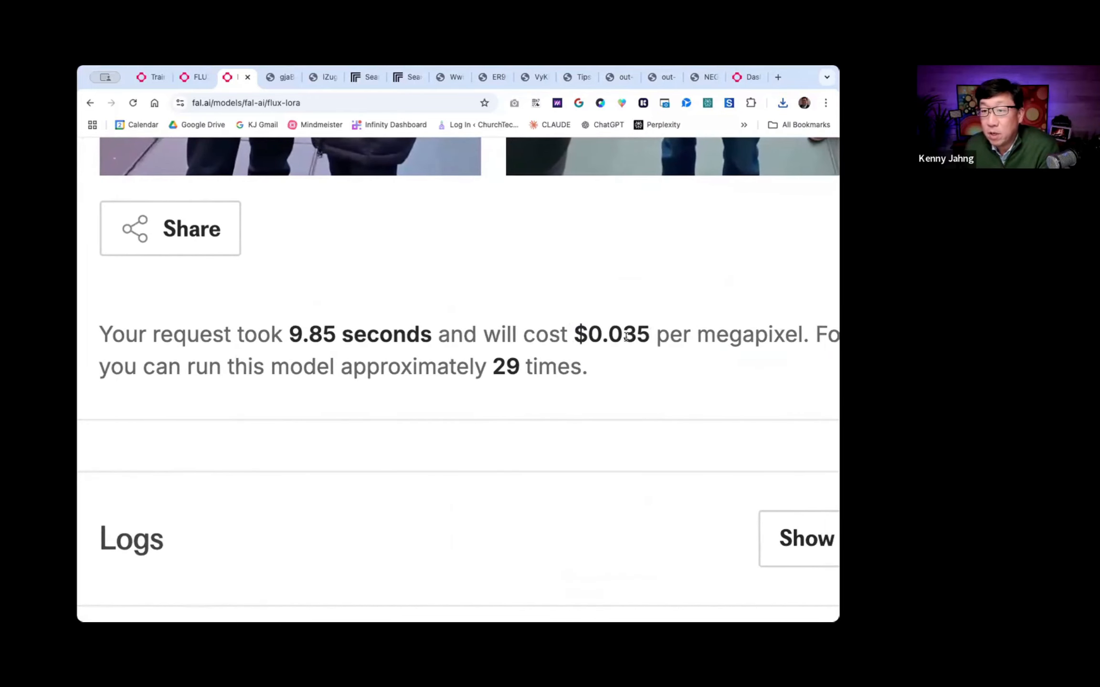
{"action": "left_click_drag", "start_coordinate": [626, 337], "coordinate": [644, 336]}
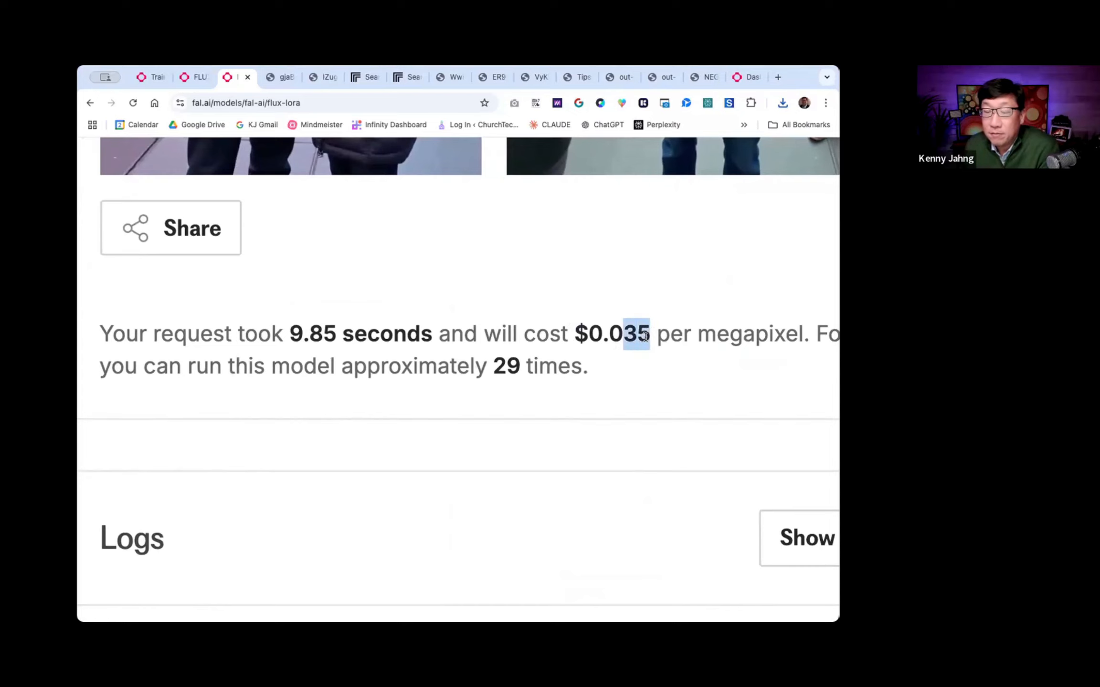
{"action": "scroll", "coordinate": [645, 337], "scroll_direction": "right", "scroll_amount": 3}
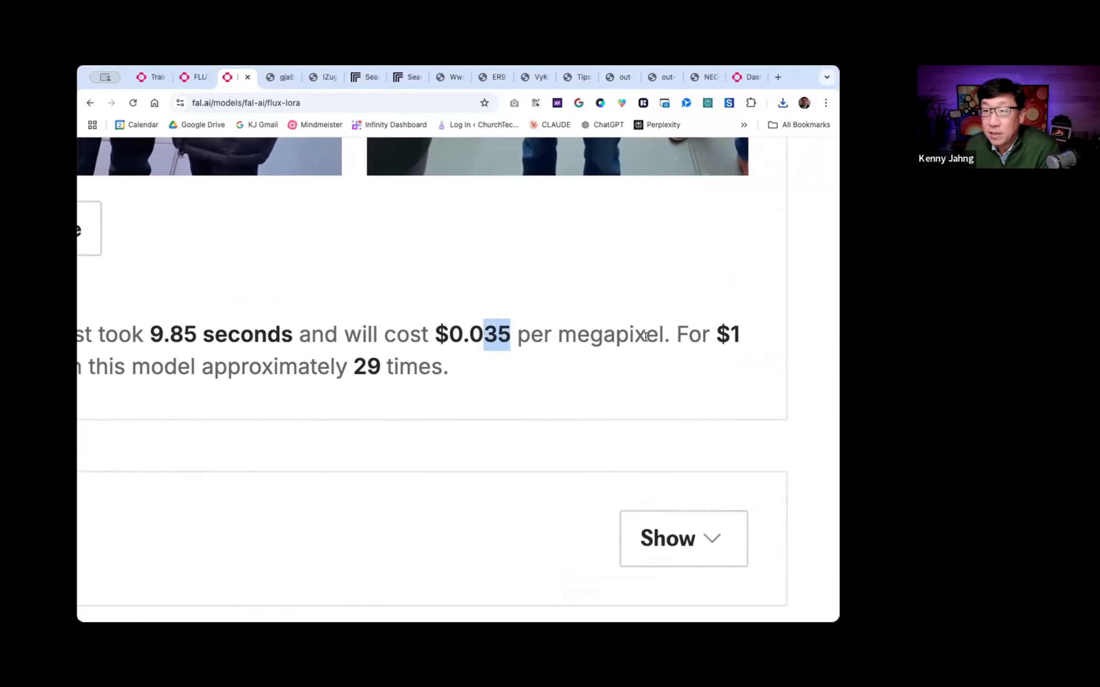
{"action": "scroll", "coordinate": [646, 337], "scroll_direction": "left", "scroll_amount": 3}
{"action": "scroll", "coordinate": [645, 337], "scroll_direction": "right", "scroll_amount": 3}
{"action": "scroll", "coordinate": [645, 337], "scroll_direction": "left", "scroll_amount": 3}
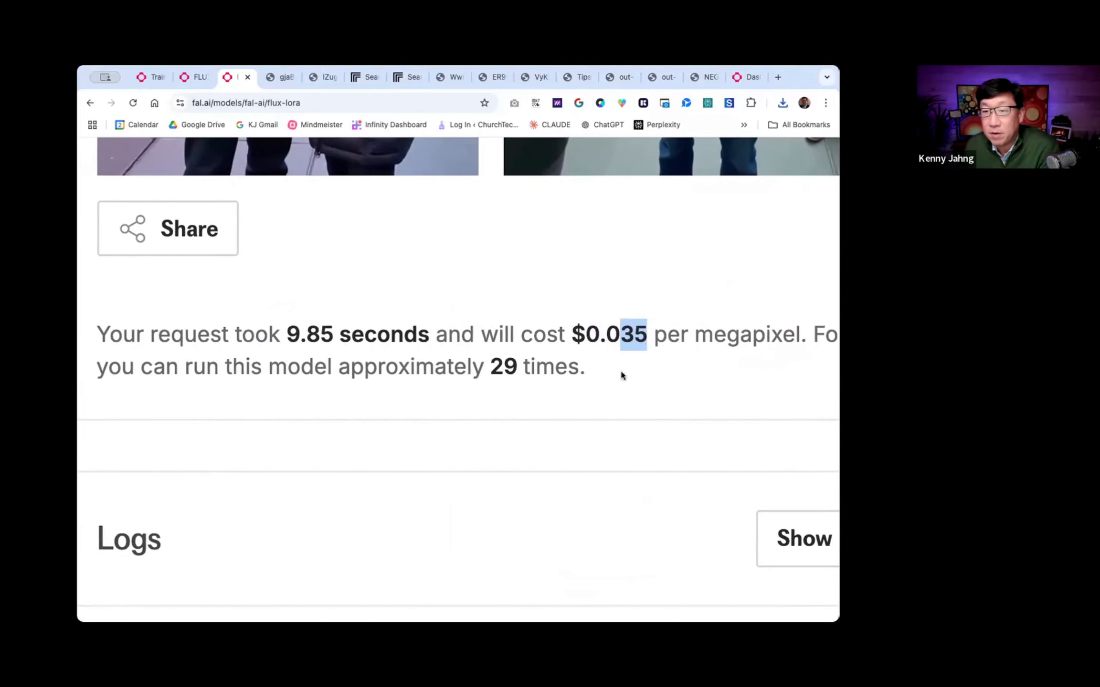
{"action": "left_click_drag", "start_coordinate": [578, 367], "coordinate": [494, 368]}
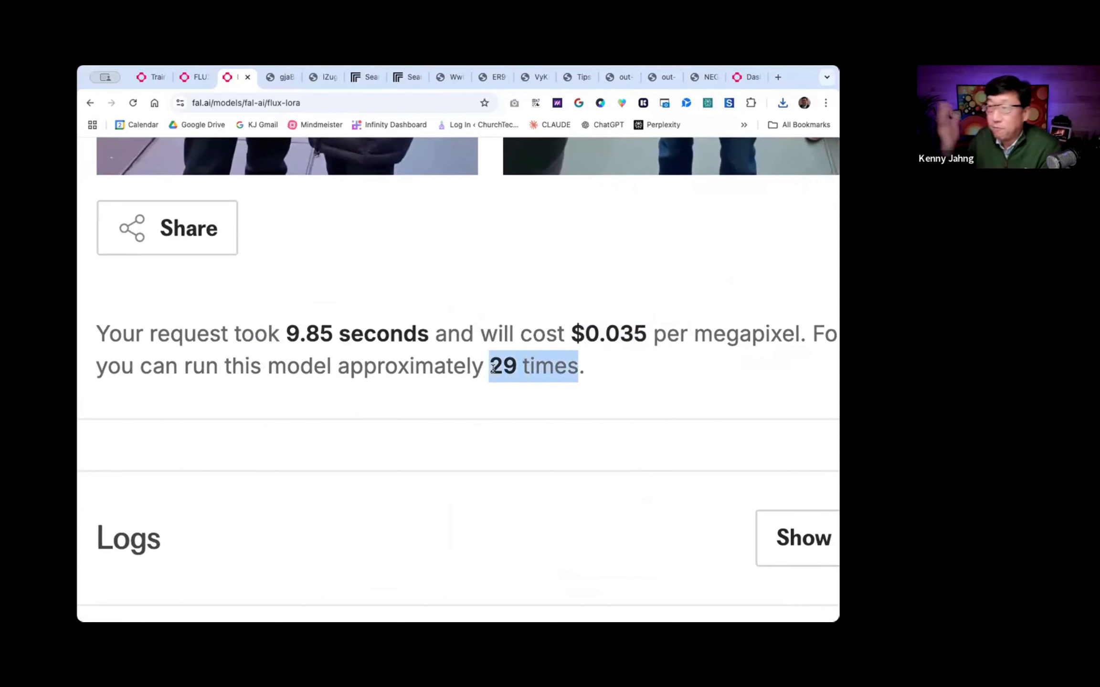
{"action": "scroll", "coordinate": [476, 376], "scroll_direction": "down", "scroll_amount": 5}
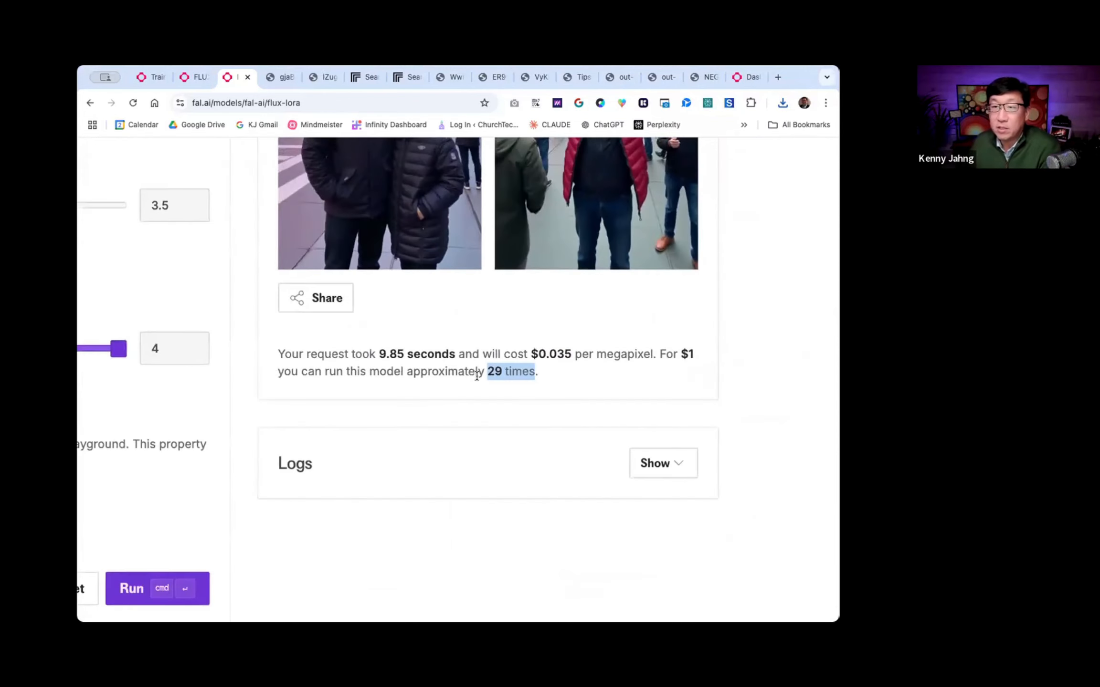
- View the Times Square selfie with the dark puffer jacket at full size, and return to the flux-lora page
{"action": "scroll", "coordinate": [476, 376], "scroll_direction": "up", "scroll_amount": 10}
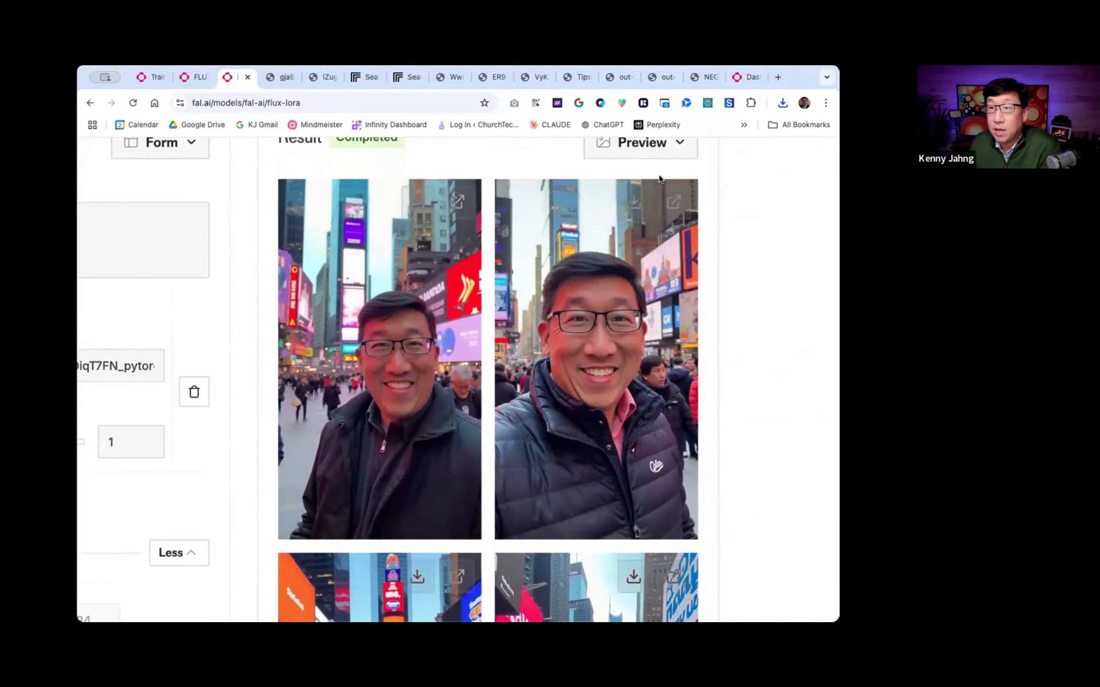
{"action": "left_click", "coordinate": [673, 204]}
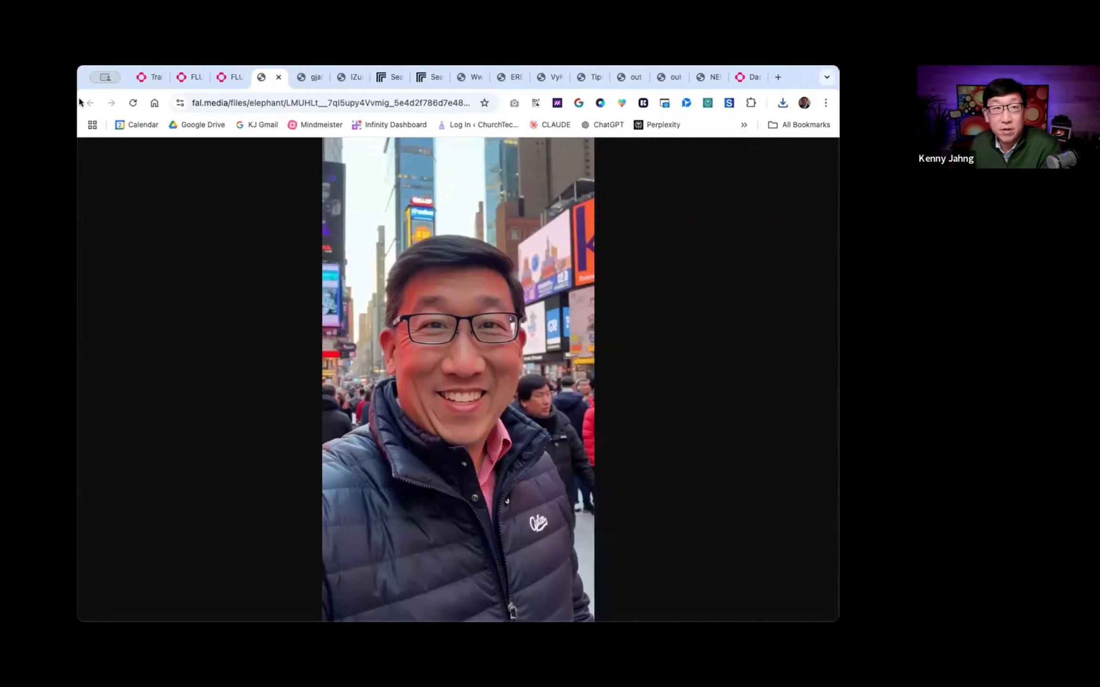
{"action": "left_click", "coordinate": [233, 78]}
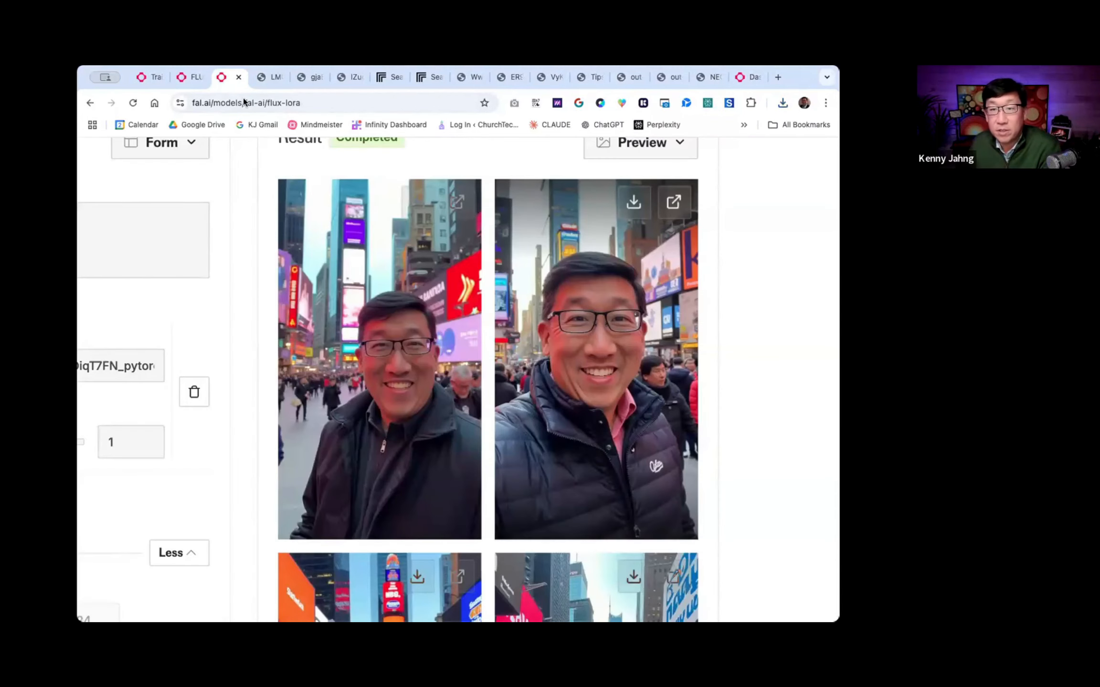
- View the Times Square selfie with the dark zip-up coat at full size, inspect the face closely, and return to the flux-lora page
{"action": "left_click", "coordinate": [459, 203]}
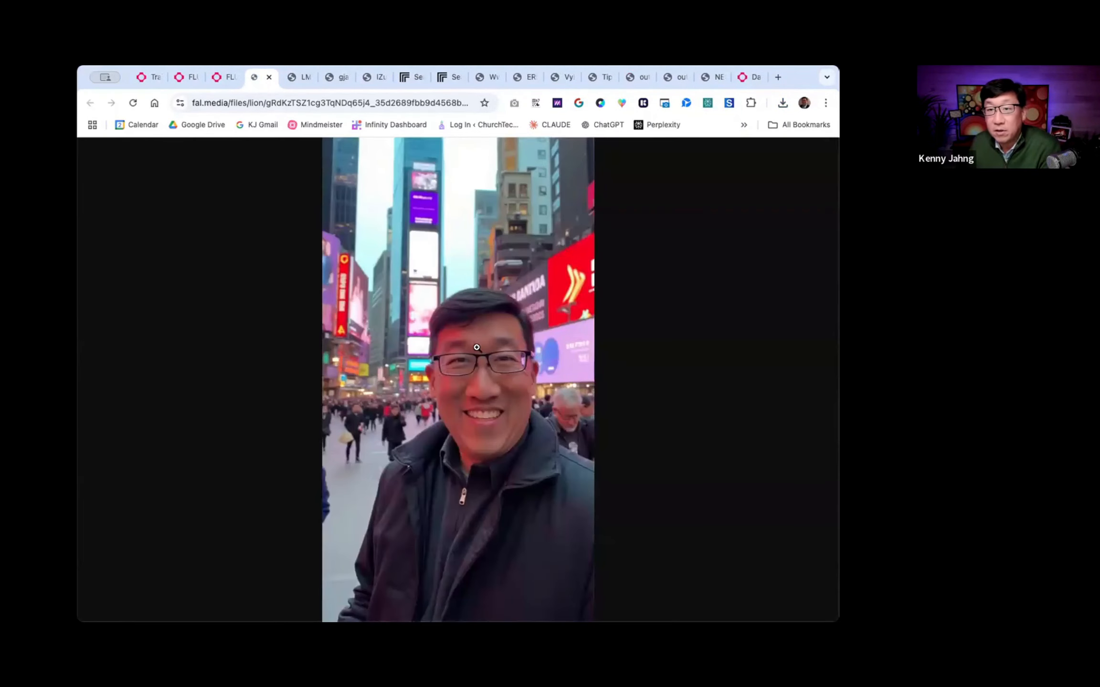
{"action": "left_click", "coordinate": [462, 329]}
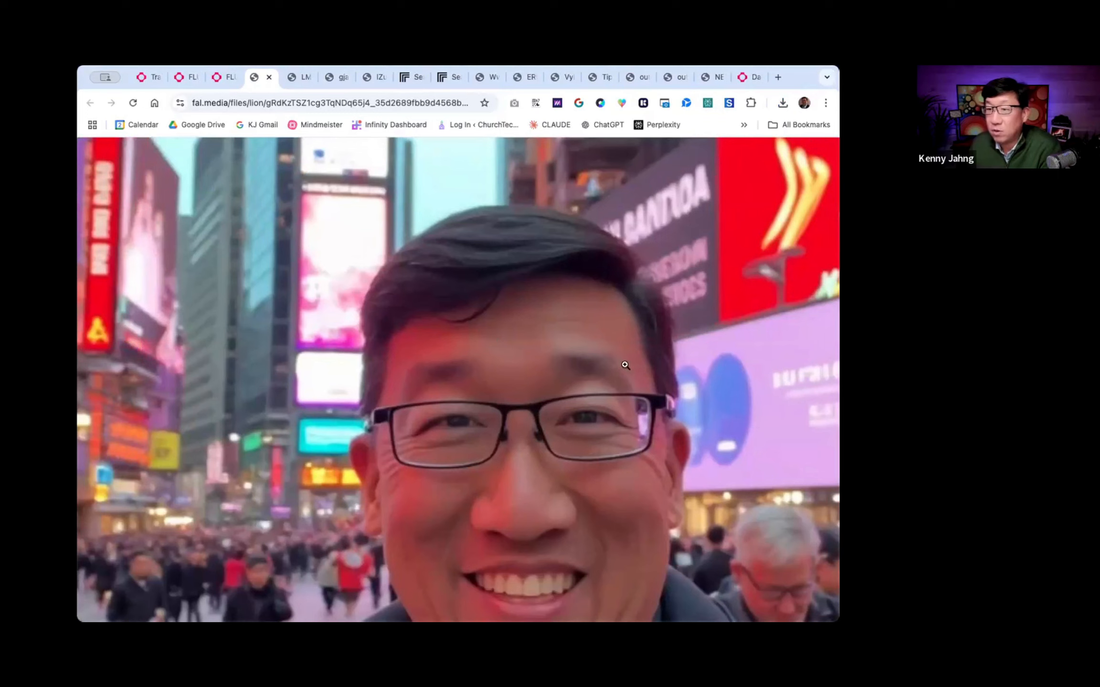
{"action": "left_click", "coordinate": [283, 239]}
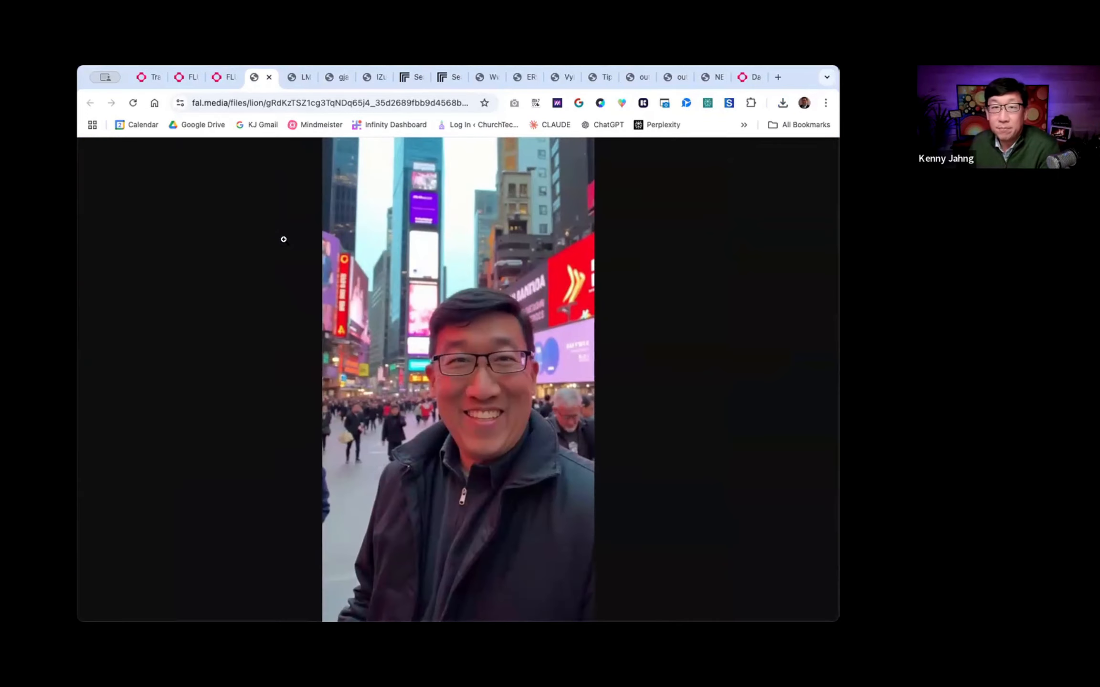
{"action": "left_click", "coordinate": [225, 79]}
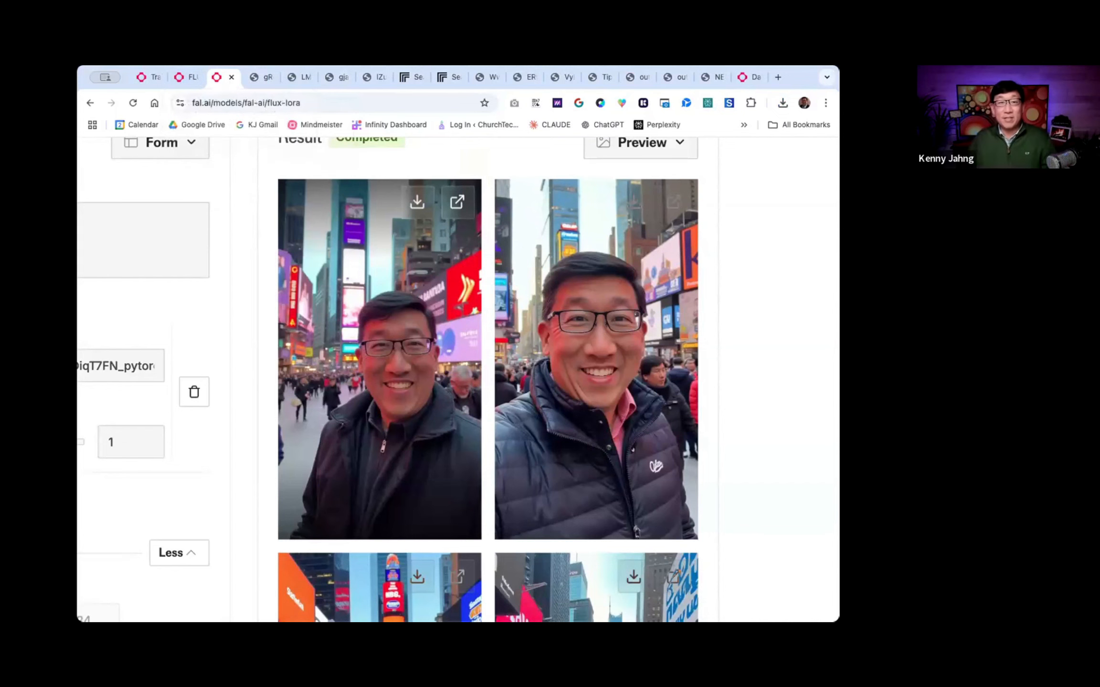
- Add "in July" to the end of the prompt, set the image size to Landscape 16:9, and generate the images
{"action": "scroll", "coordinate": [130, 334], "scroll_direction": "down", "scroll_amount": 5}
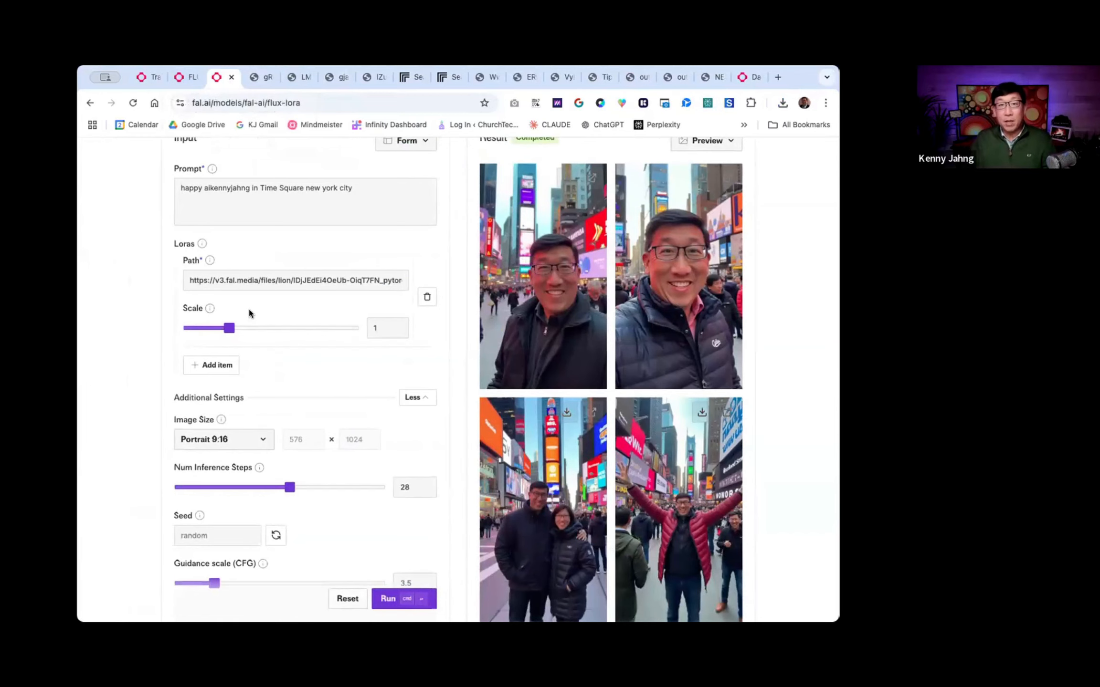
{"action": "scroll", "coordinate": [249, 313], "scroll_direction": "up", "scroll_amount": 2}
{"action": "left_click", "coordinate": [368, 248]}
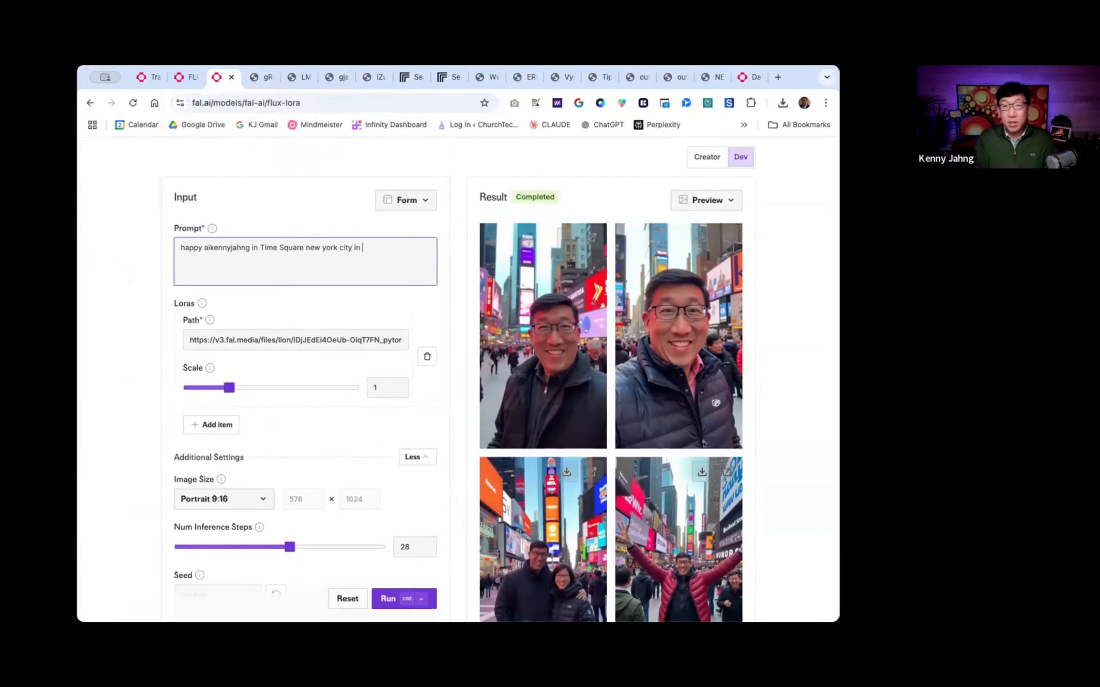
{"action": "scroll", "coordinate": [291, 470], "scroll_direction": "down", "scroll_amount": 10}
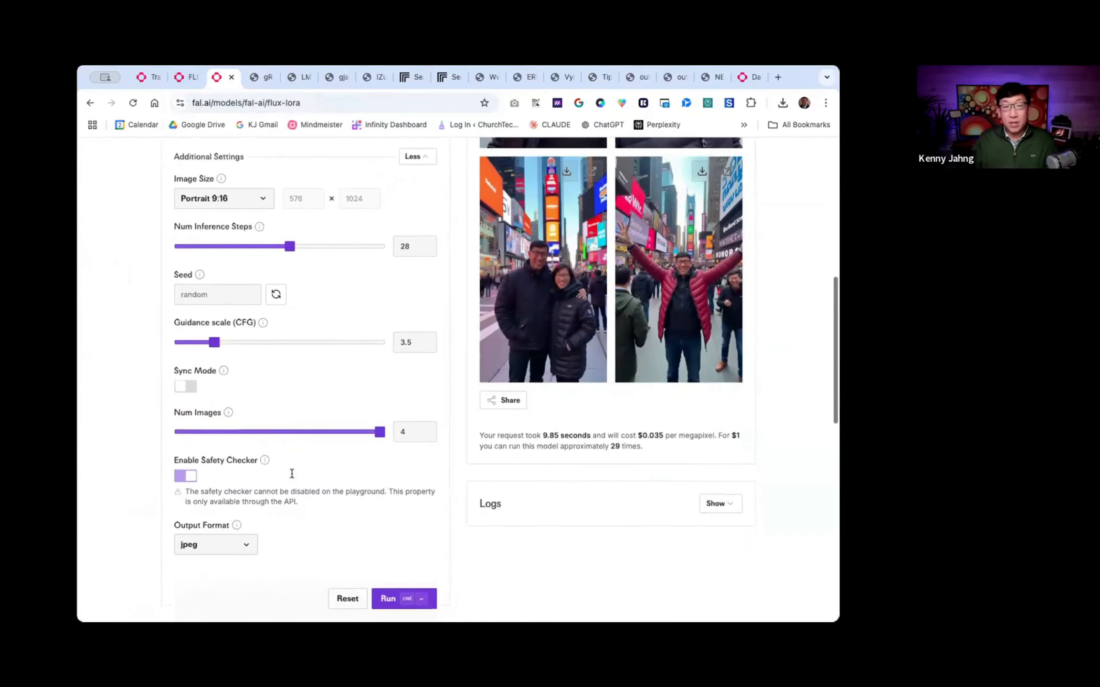
{"action": "left_click", "coordinate": [239, 189]}
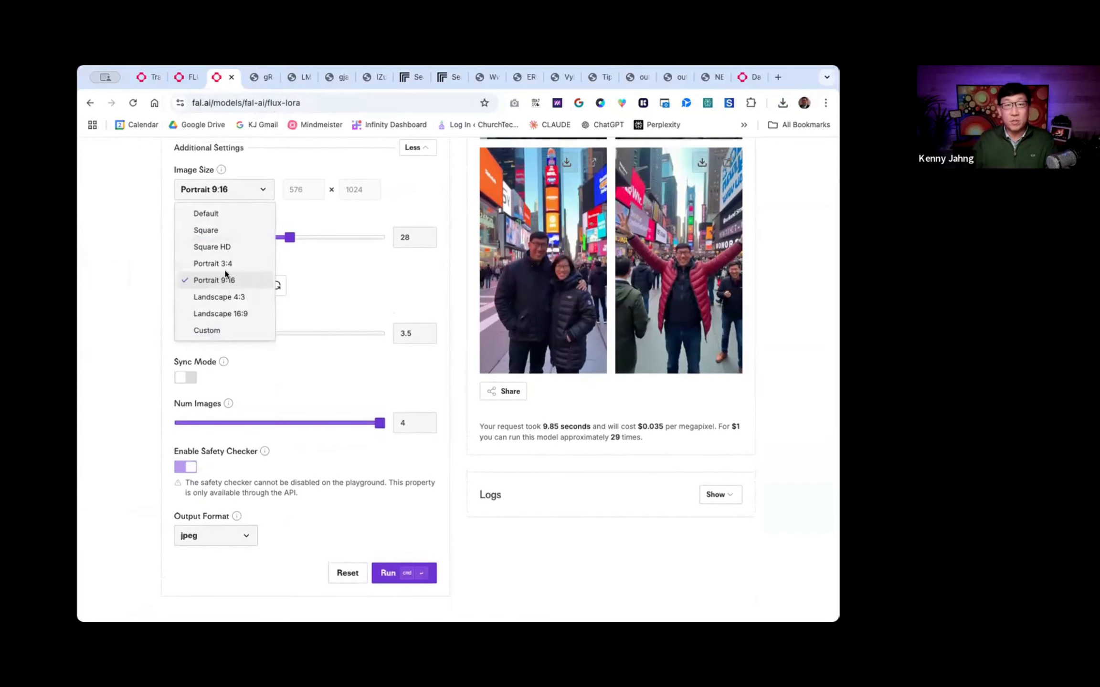
{"action": "left_click", "coordinate": [225, 312]}
{"action": "left_click", "coordinate": [386, 575]}
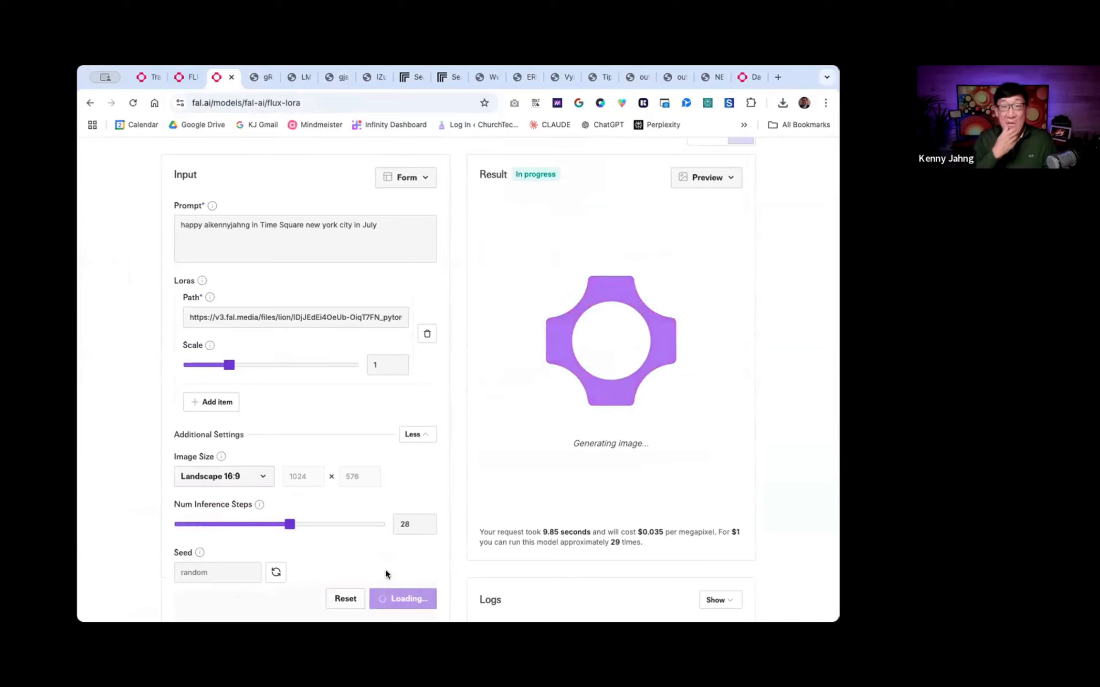
- Remove the word "happy" from the start of the prompt
{"action": "double_click", "coordinate": [190, 225]}
{"action": "key", "text": "BackSpace"}
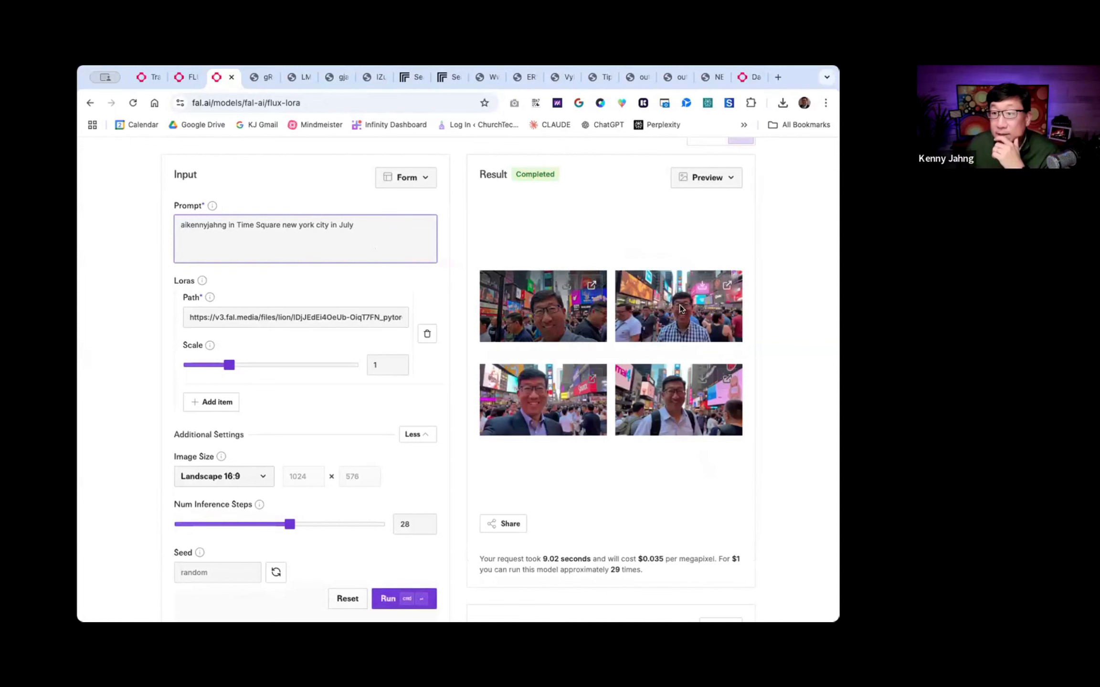
- Examine the four landscape July images up close, comparing the faces, clothing and people in the crowds
{"action": "scroll", "coordinate": [664, 315], "scroll_direction": "up", "scroll_amount": 5}
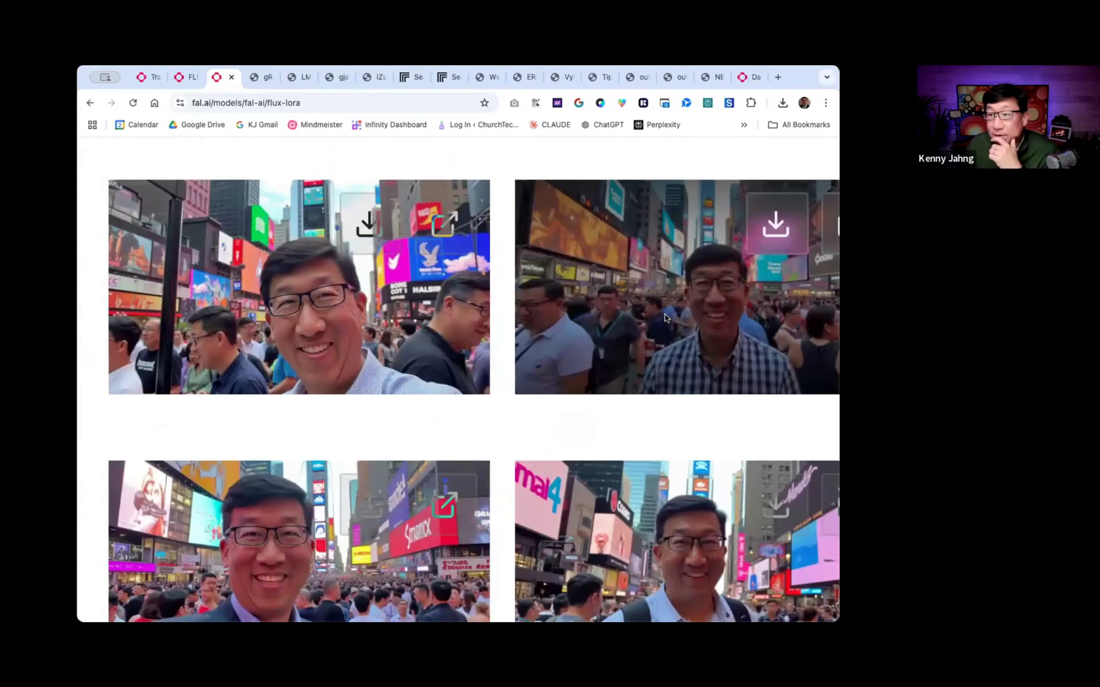
{"action": "scroll", "coordinate": [665, 314], "scroll_direction": "right", "scroll_amount": 1}
{"action": "scroll", "coordinate": [454, 475], "scroll_direction": "down", "scroll_amount": 2}
{"action": "scroll", "coordinate": [455, 474], "scroll_direction": "down", "scroll_amount": 3}
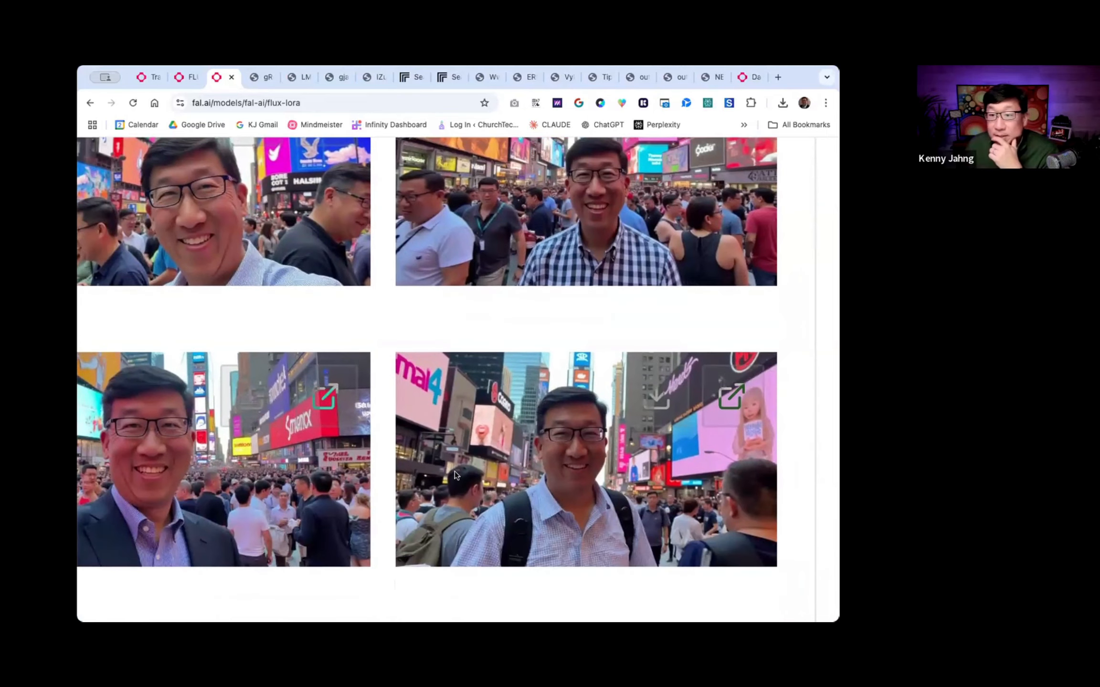
{"action": "scroll", "coordinate": [455, 471], "scroll_direction": "up", "scroll_amount": 1}
{"action": "scroll", "coordinate": [455, 471], "scroll_direction": "left", "scroll_amount": 2}
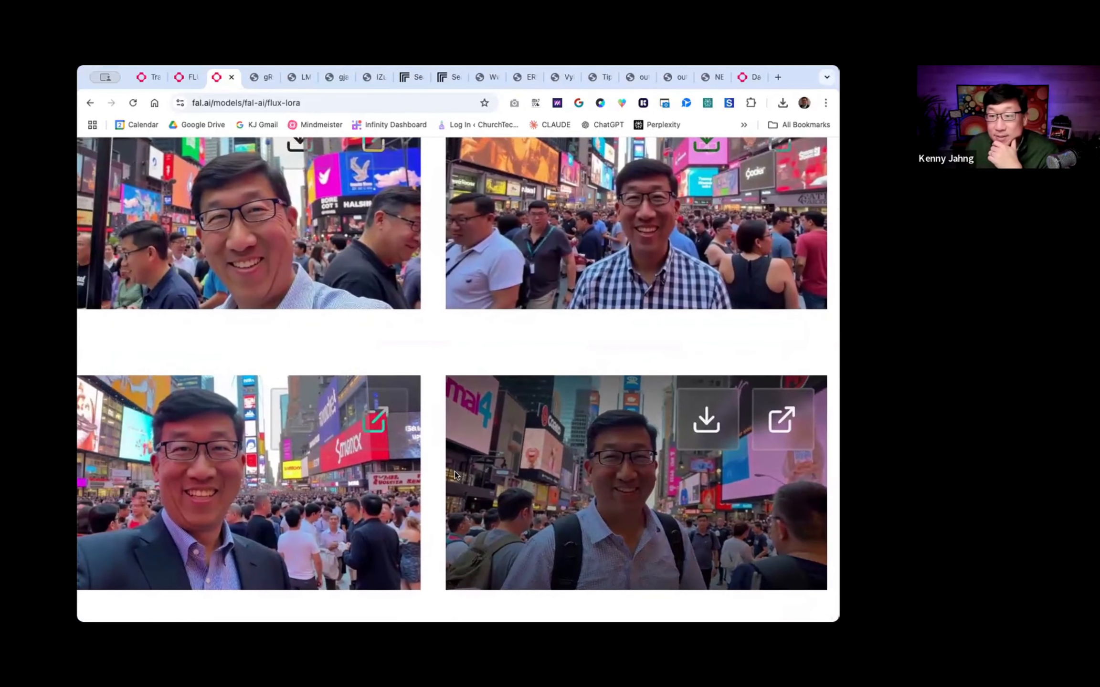
{"action": "scroll", "coordinate": [455, 471], "scroll_direction": "up", "scroll_amount": 1}
{"action": "scroll", "coordinate": [455, 471], "scroll_direction": "up", "scroll_amount": 1}
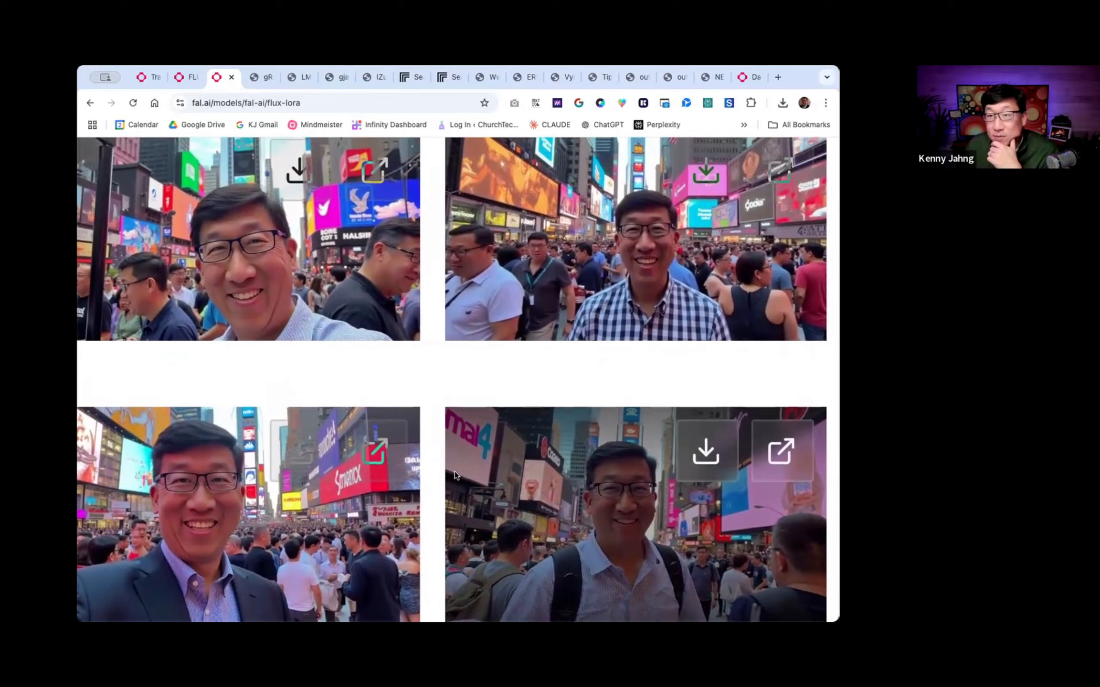
{"action": "scroll", "coordinate": [454, 471], "scroll_direction": "down", "scroll_amount": 1}
{"action": "scroll", "coordinate": [454, 471], "scroll_direction": "left", "scroll_amount": 1}
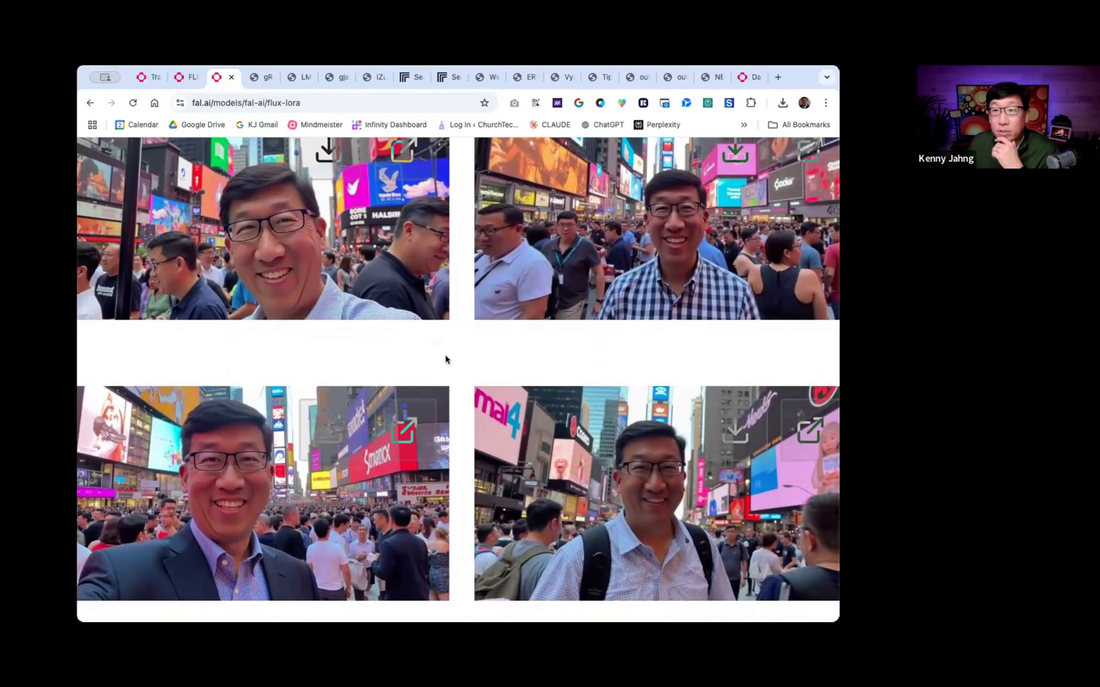
{"action": "scroll", "coordinate": [416, 355], "scroll_direction": "down", "scroll_amount": 5}
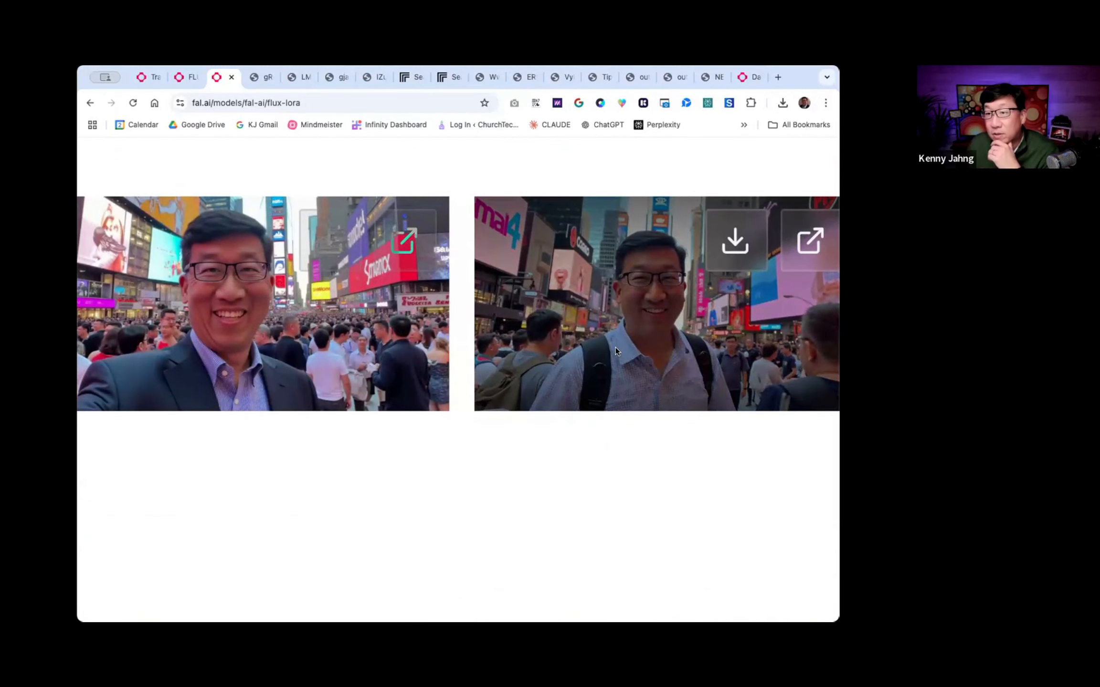
- View the image of the man wearing a backpack at full size, and return to the flux-lora page
{"action": "left_click", "coordinate": [796, 241]}
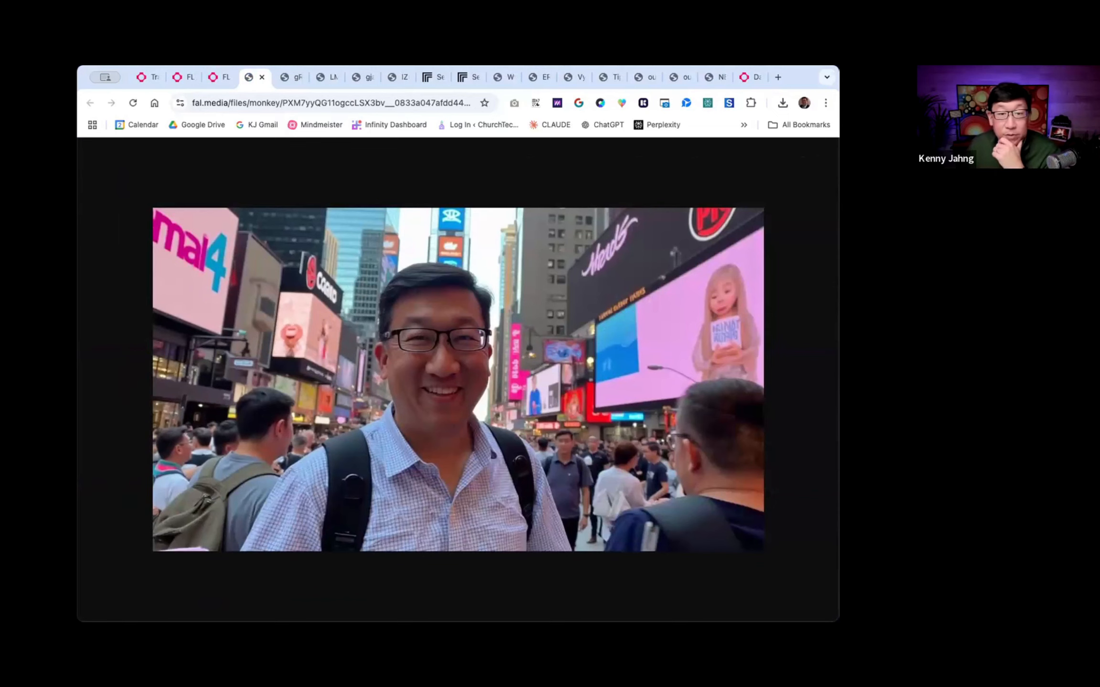
{"action": "left_click", "coordinate": [219, 78]}
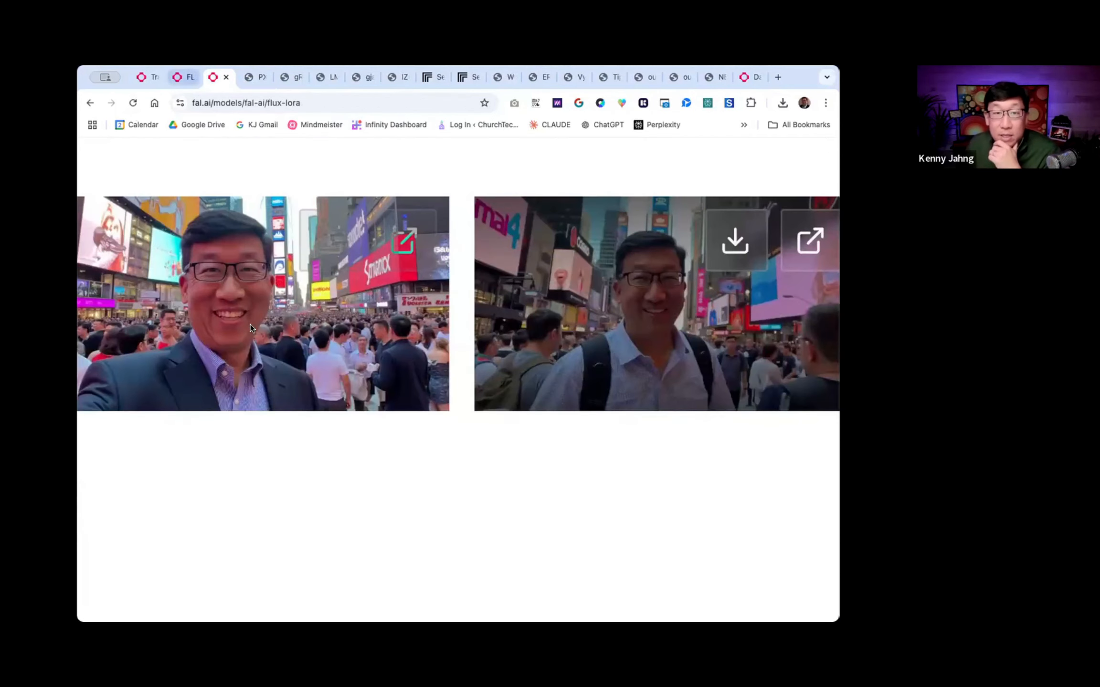
- Open the July selfie with the striped blue shirt and black pole at full size and save it to the computer
{"action": "scroll", "coordinate": [250, 324], "scroll_direction": "up", "scroll_amount": 7}
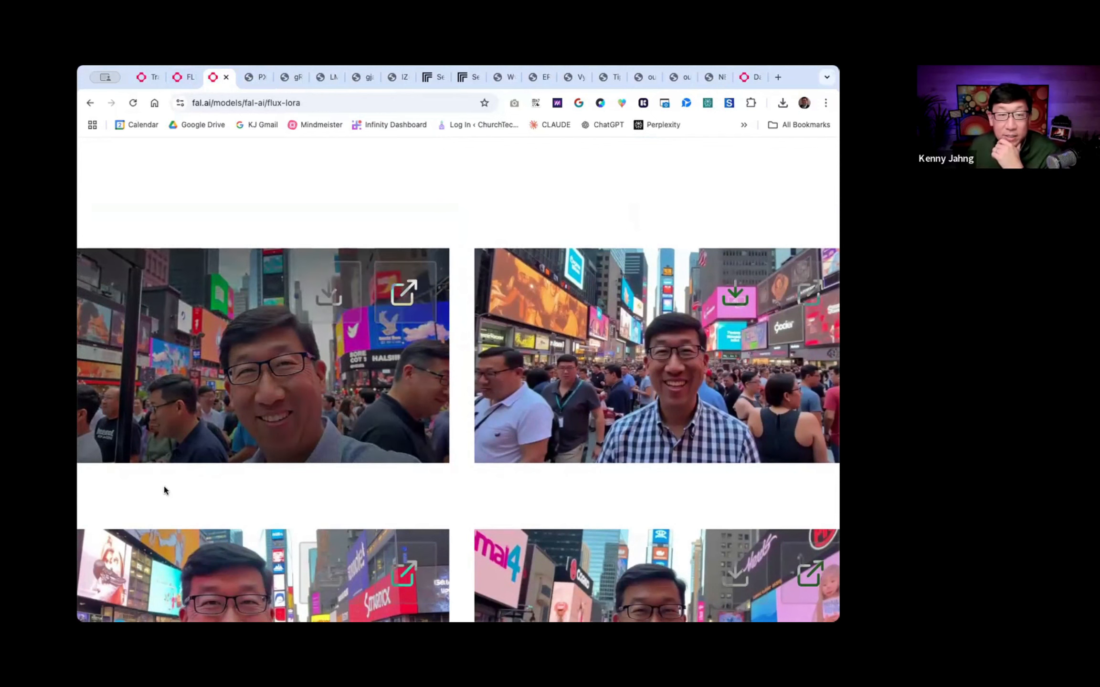
{"action": "left_click", "coordinate": [393, 309]}
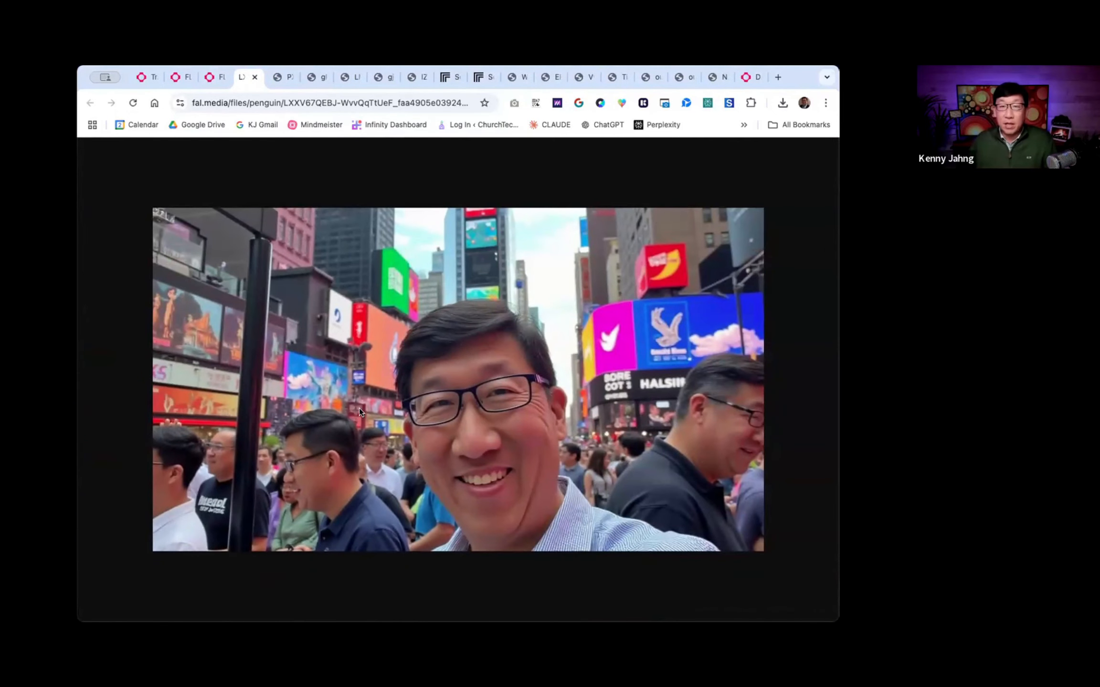
{"action": "right_click", "coordinate": [361, 408]}
{"action": "left_click", "coordinate": [377, 429]}
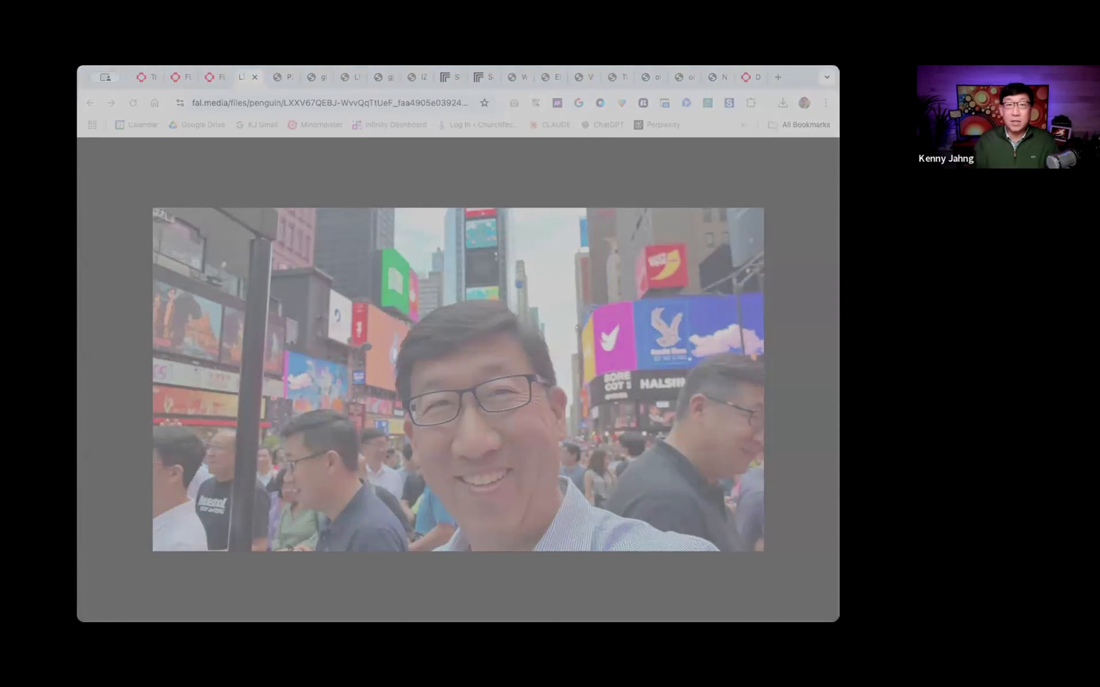
{"action": "key", "text": "Return"}
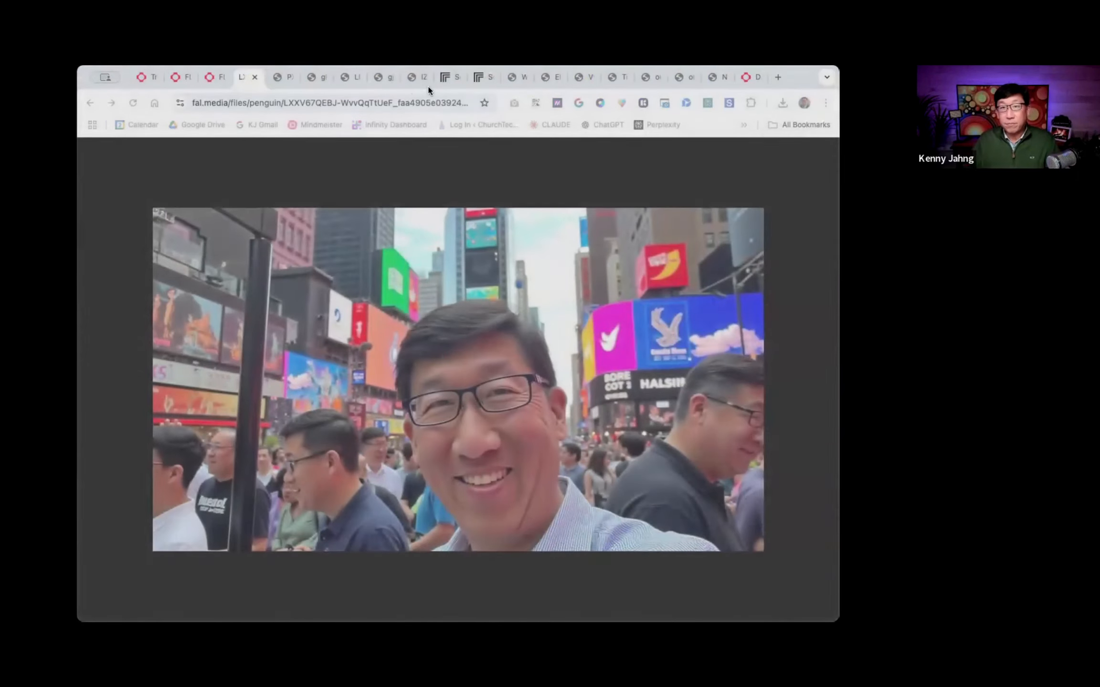
- Switch to Canva and upload the saved Times Square selfie as the file to start a new design from
{"action": "left_click", "coordinate": [393, 100]}
{"action": "type", "text": "canv"}
{"action": "key", "text": "Return"}
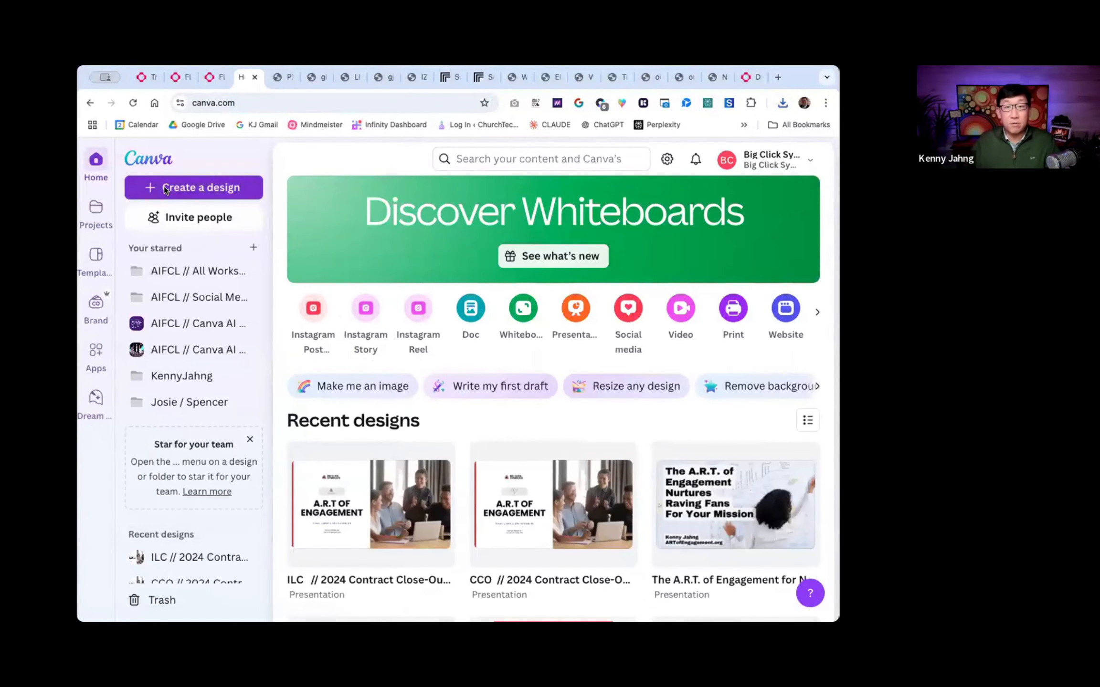
{"action": "left_click", "coordinate": [164, 187]}
{"action": "left_click", "coordinate": [192, 505]}
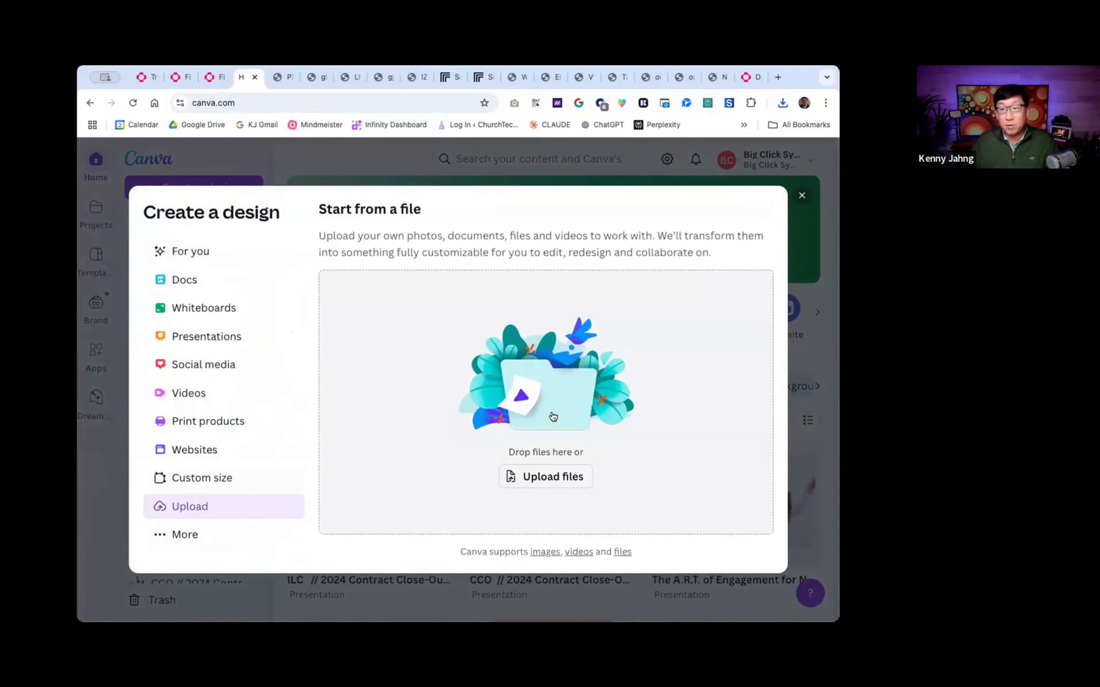
{"action": "left_click", "coordinate": [540, 478]}
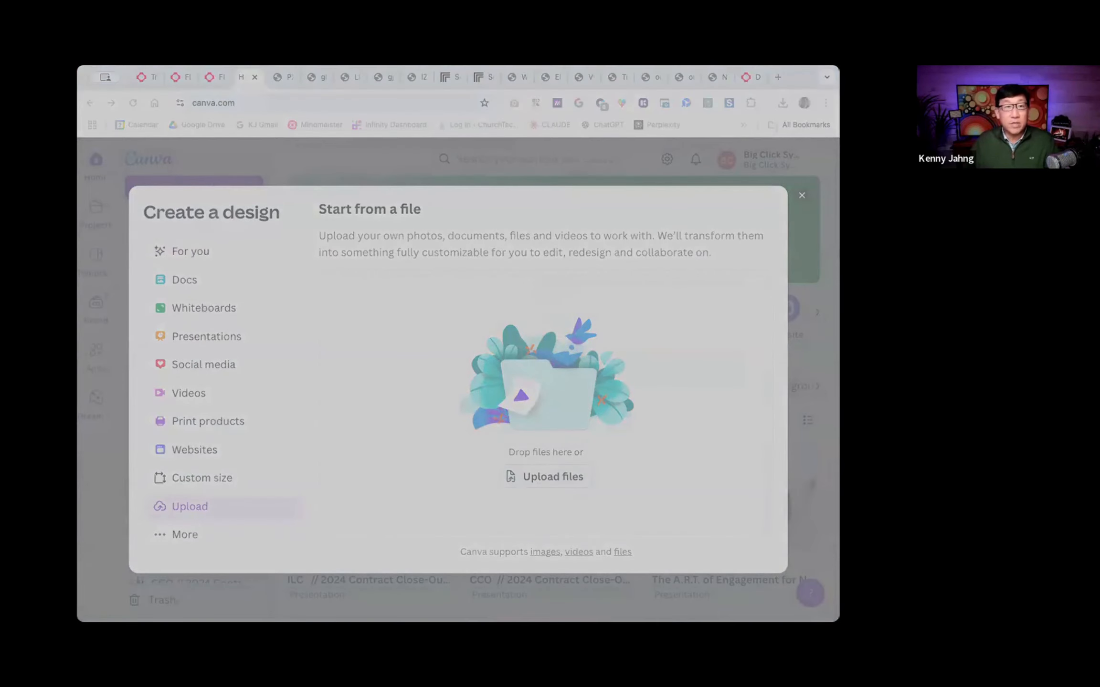
{"action": "double_click", "coordinate": [171, 218]}
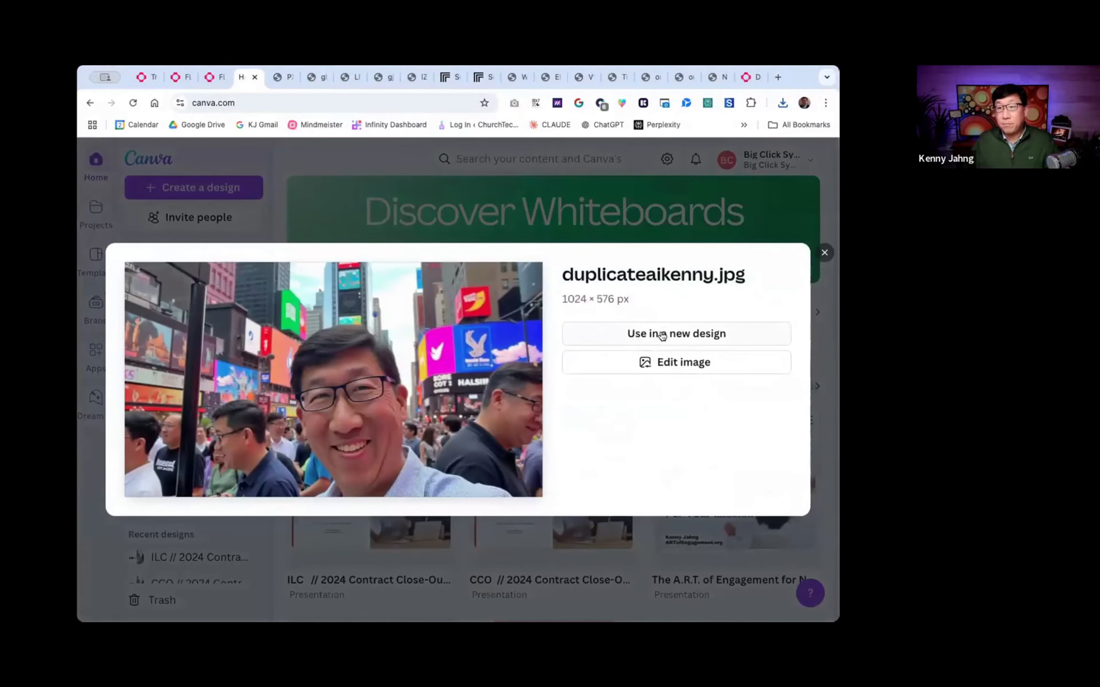
- Create a new custom-size design of 1024 × 576 px from the uploaded image
{"action": "left_click", "coordinate": [658, 335]}
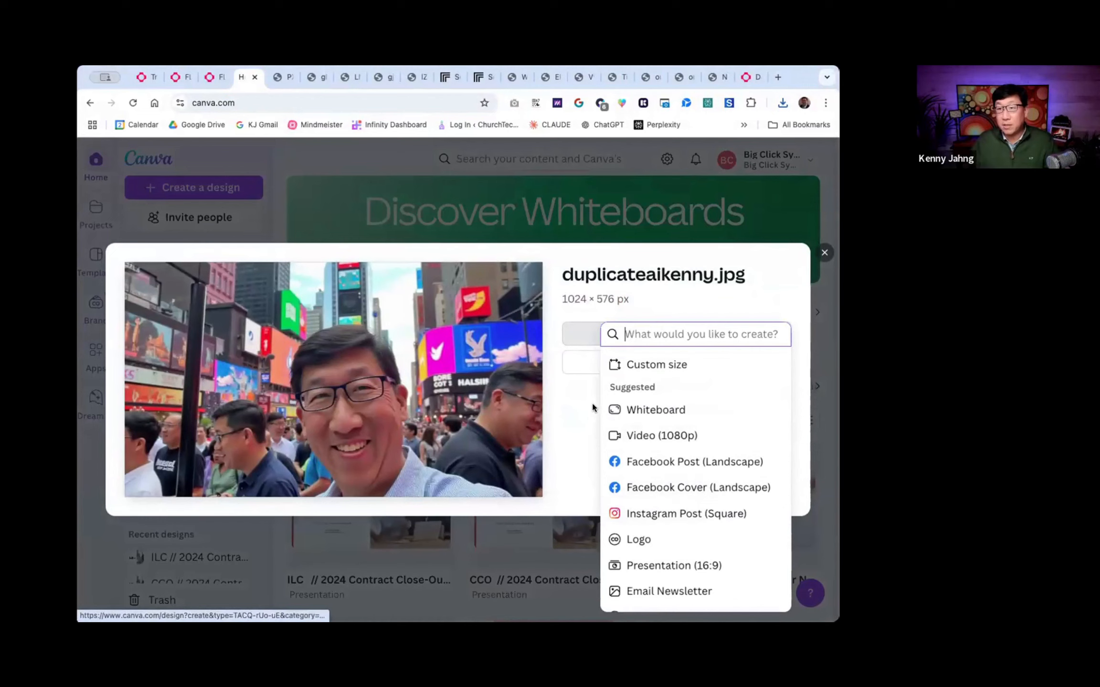
{"action": "left_click", "coordinate": [638, 365]}
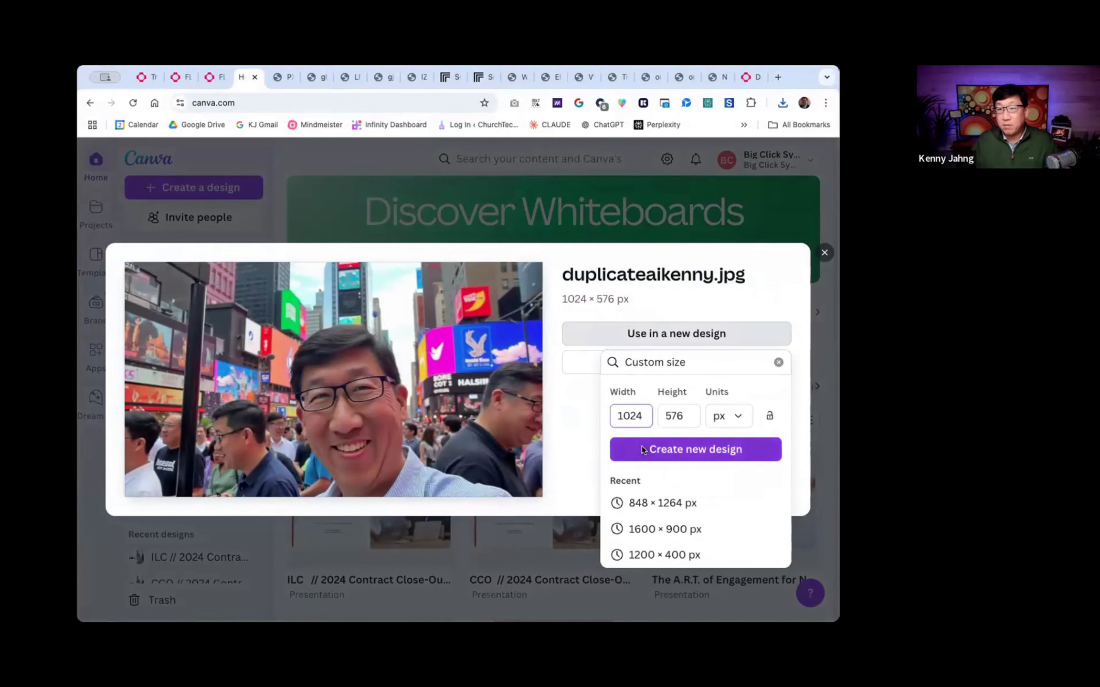
{"action": "left_click", "coordinate": [644, 451]}
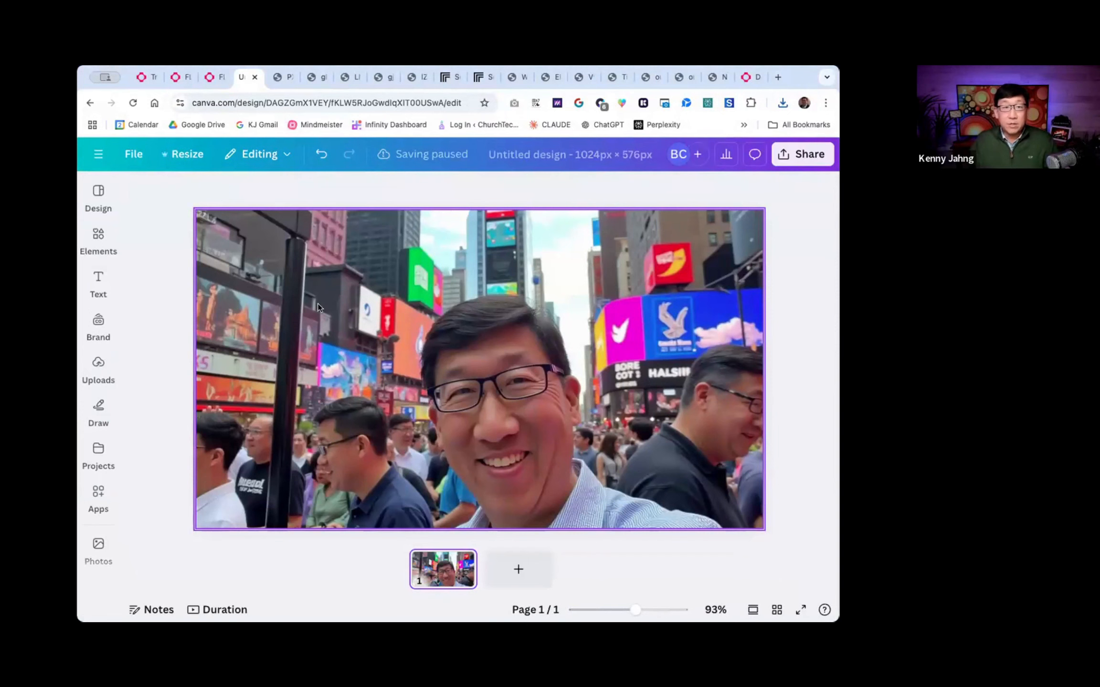
- Select the Times Square photo and open it in Magic Eraser for retouching
{"action": "left_click", "coordinate": [310, 250]}
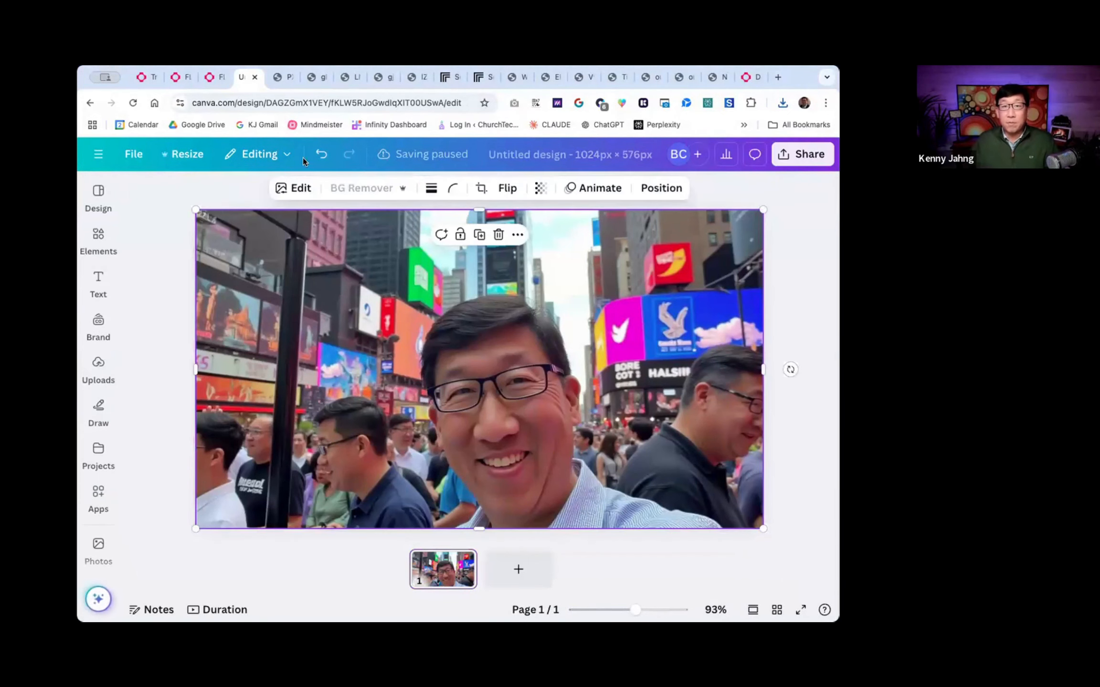
{"action": "left_click", "coordinate": [296, 187]}
{"action": "scroll", "coordinate": [270, 306], "scroll_direction": "right", "scroll_amount": 3}
{"action": "scroll", "coordinate": [271, 318], "scroll_direction": "left", "scroll_amount": 3}
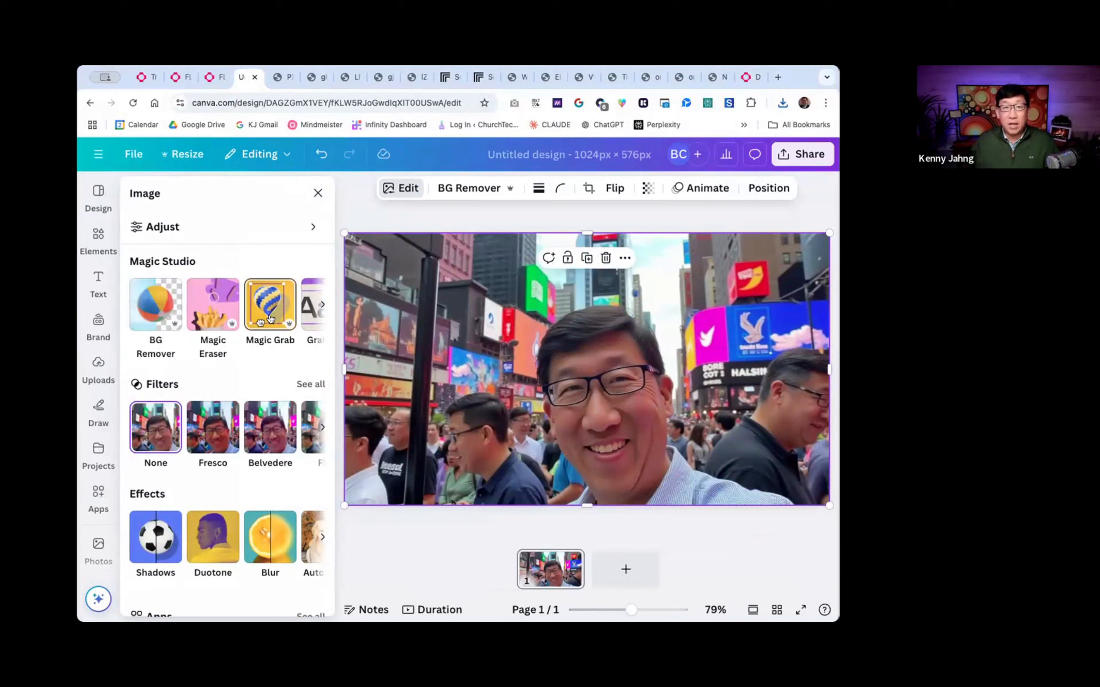
{"action": "scroll", "coordinate": [269, 317], "scroll_direction": "right", "scroll_amount": 3}
{"action": "scroll", "coordinate": [239, 310], "scroll_direction": "left", "scroll_amount": 4}
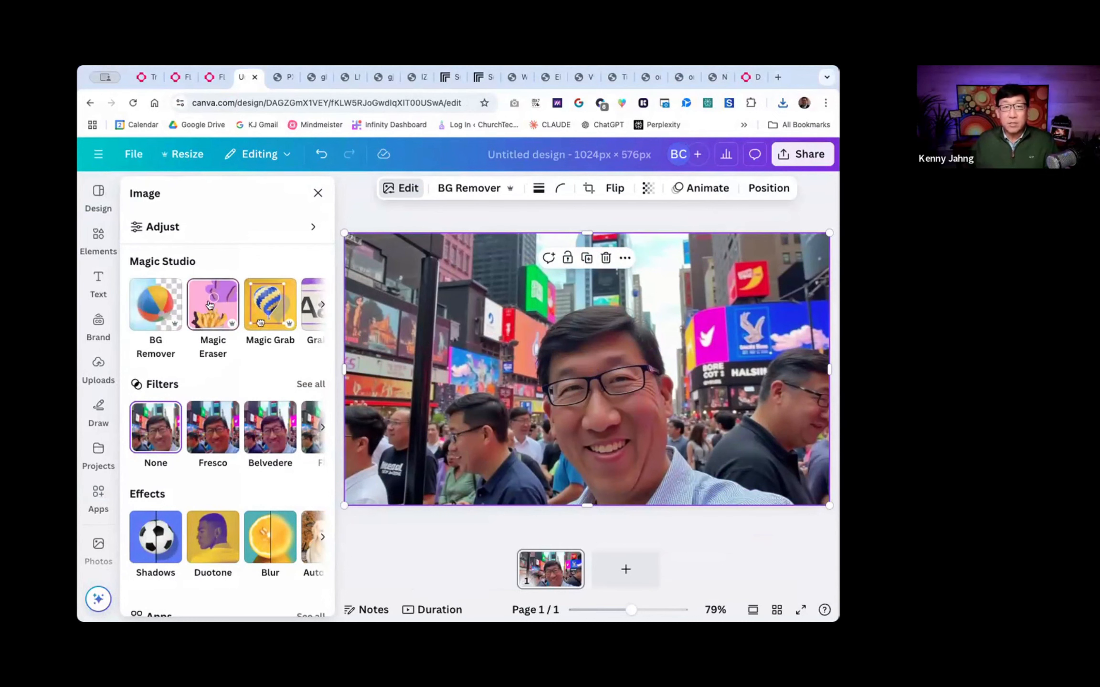
{"action": "scroll", "coordinate": [220, 304], "scroll_direction": "right", "scroll_amount": 3}
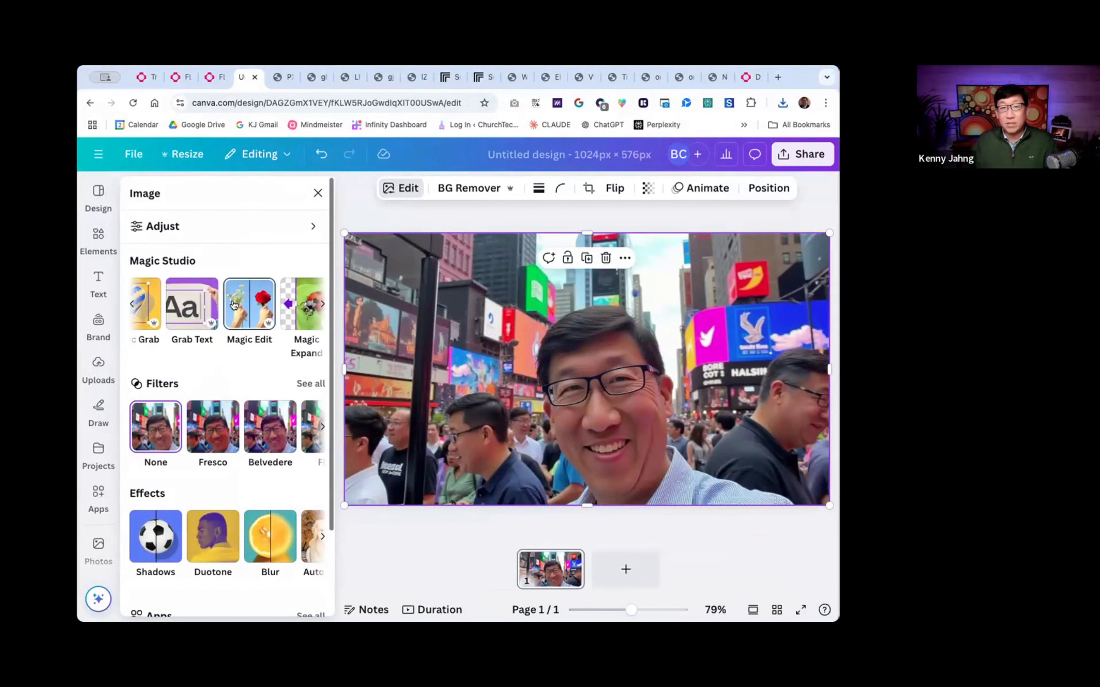
{"action": "scroll", "coordinate": [225, 306], "scroll_direction": "left", "scroll_amount": 3}
{"action": "left_click", "coordinate": [210, 305]}
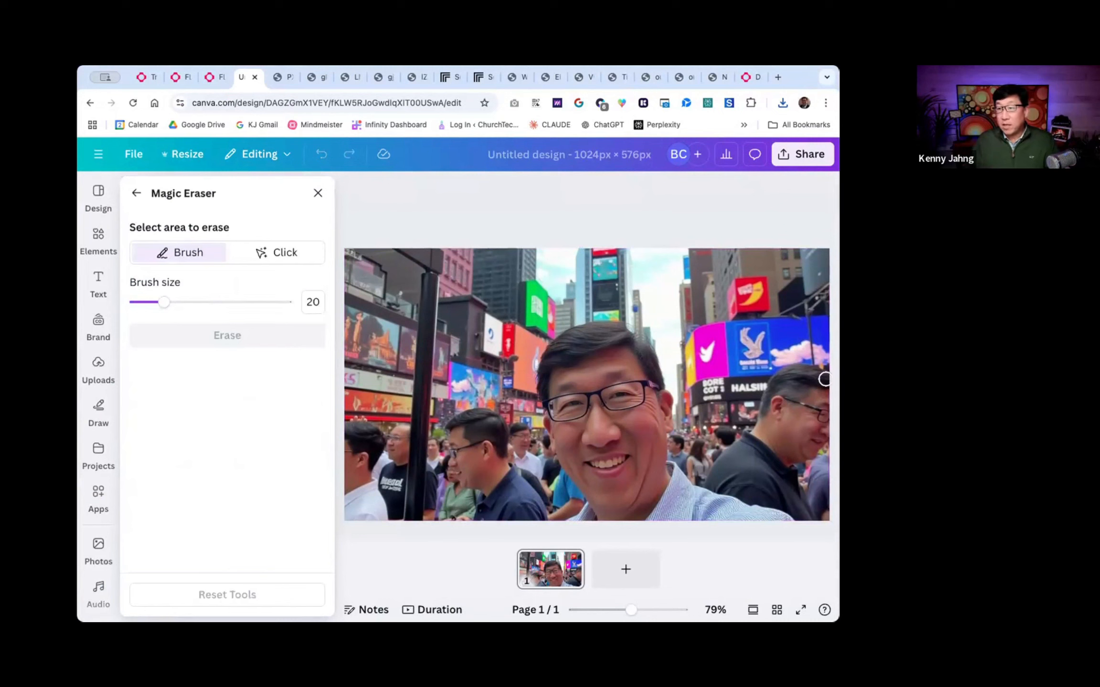
- Try to erase the bystander in the navy shirt beside the black pole by painting over him with the size 20 brush
{"action": "mouse_move", "coordinate": [544, 518]}
{"action": "left_mouse_down"}
{"action": "mouse_move", "coordinate": [492, 420]}
{"action": "mouse_move", "coordinate": [454, 422]}
{"action": "mouse_move", "coordinate": [475, 423]}
{"action": "mouse_move", "coordinate": [442, 441]}
{"action": "mouse_move", "coordinate": [484, 439]}
{"action": "mouse_move", "coordinate": [454, 455]}
{"action": "mouse_move", "coordinate": [490, 449]}
{"action": "mouse_move", "coordinate": [456, 462]}
{"action": "mouse_move", "coordinate": [469, 479]}
{"action": "mouse_move", "coordinate": [503, 471]}
{"action": "mouse_move", "coordinate": [452, 469]}
{"action": "mouse_move", "coordinate": [480, 510]}
{"action": "mouse_move", "coordinate": [528, 511]}
{"action": "mouse_move", "coordinate": [501, 515]}
{"action": "mouse_move", "coordinate": [539, 497]}
{"action": "mouse_move", "coordinate": [511, 472]}
{"action": "mouse_move", "coordinate": [527, 475]}
{"action": "mouse_move", "coordinate": [513, 431]}
{"action": "mouse_move", "coordinate": [526, 428]}
{"action": "mouse_move", "coordinate": [532, 475]}
{"action": "mouse_move", "coordinate": [521, 442]}
{"action": "left_mouse_up"}
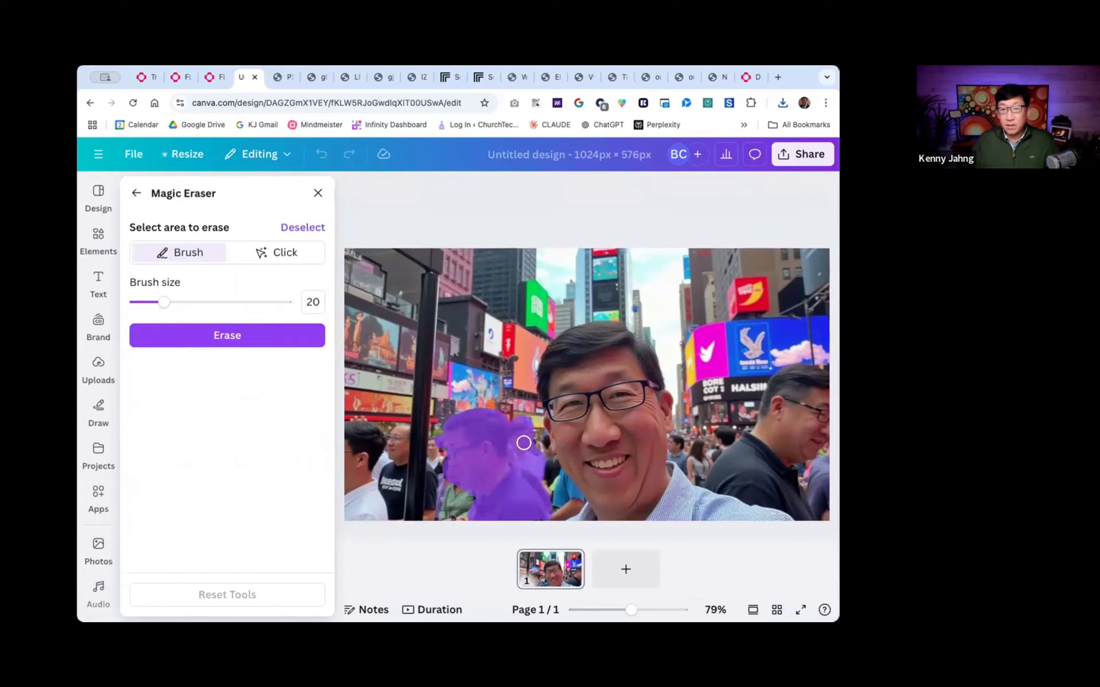
{"action": "left_click", "coordinate": [212, 334]}
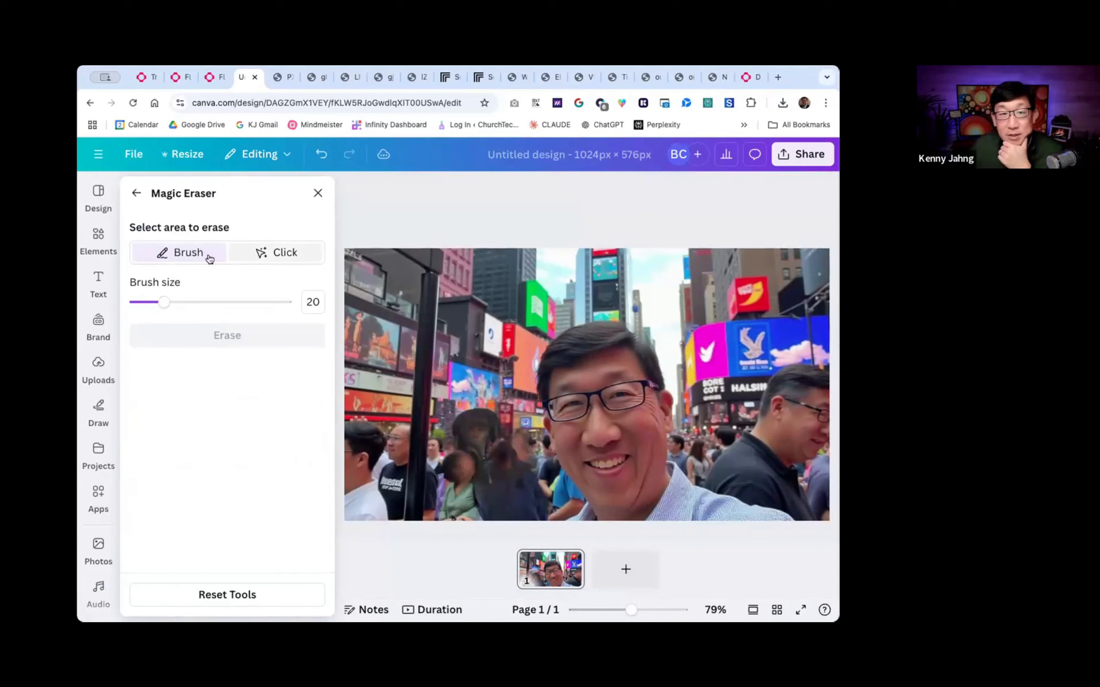
{"action": "left_click", "coordinate": [319, 153]}
- Erase the bystander in the navy shirt and the one in the black polo using Magic Eraser's object selection instead of the brush
{"action": "left_click", "coordinate": [281, 252]}
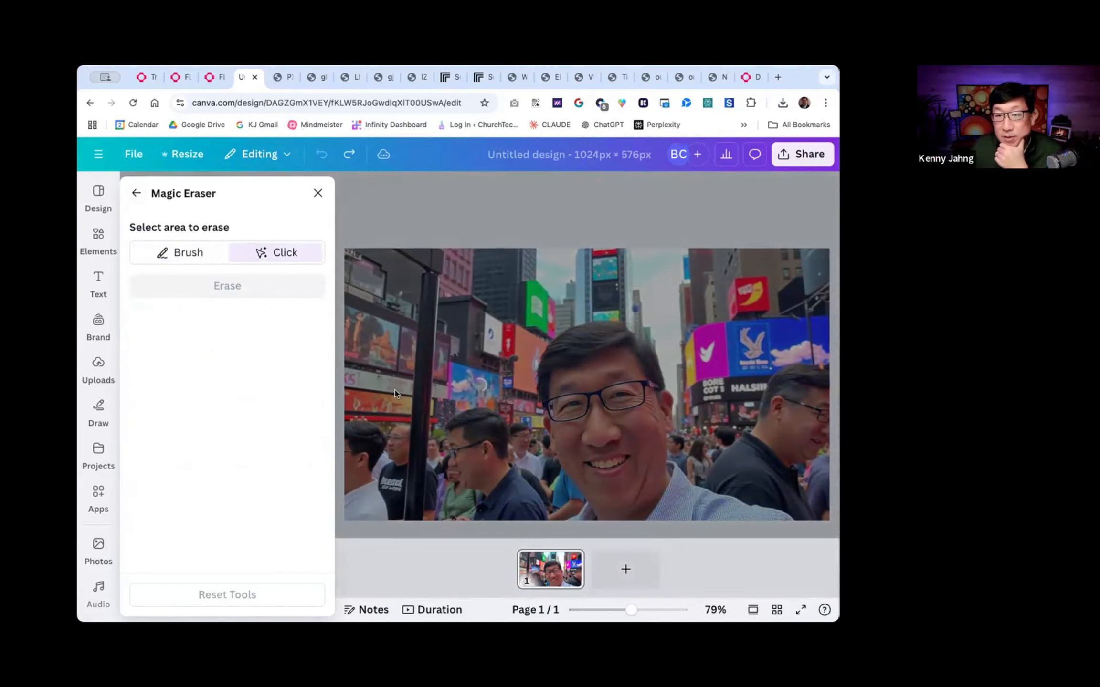
{"action": "left_click", "coordinate": [472, 441]}
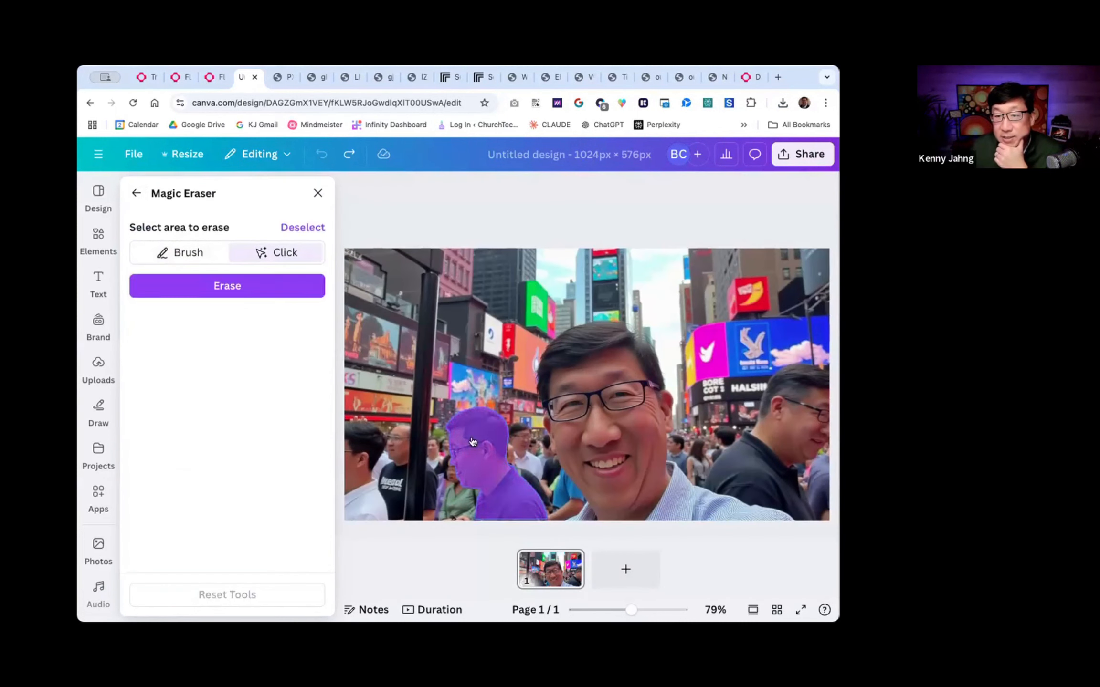
{"action": "left_click", "coordinate": [228, 285]}
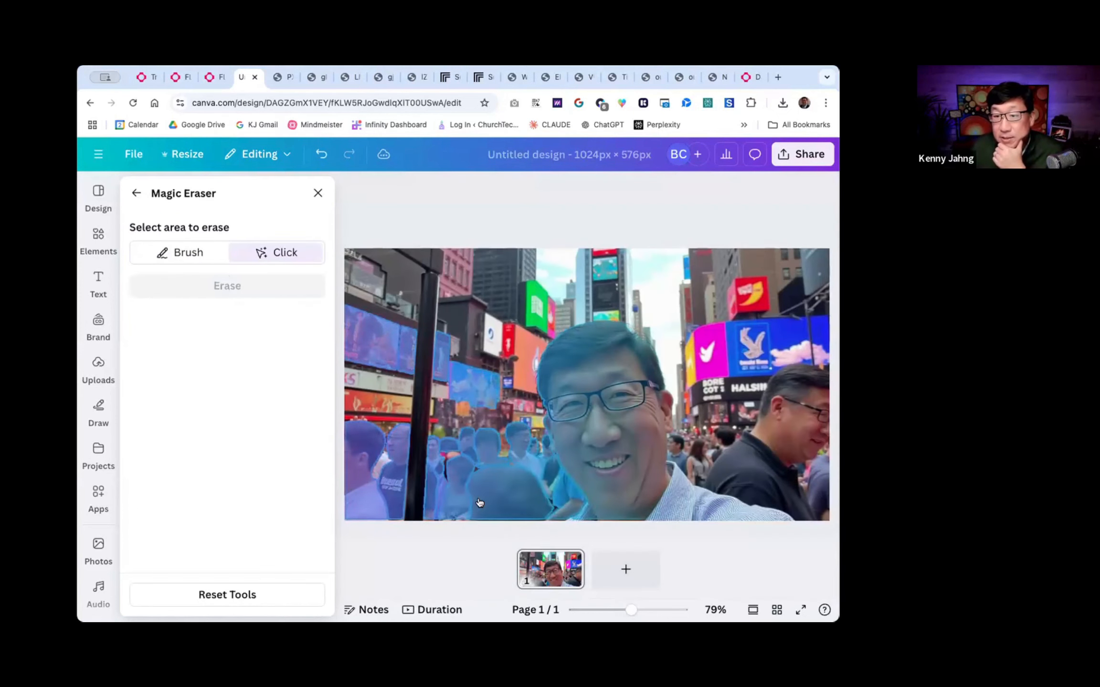
{"action": "left_click", "coordinate": [771, 453]}
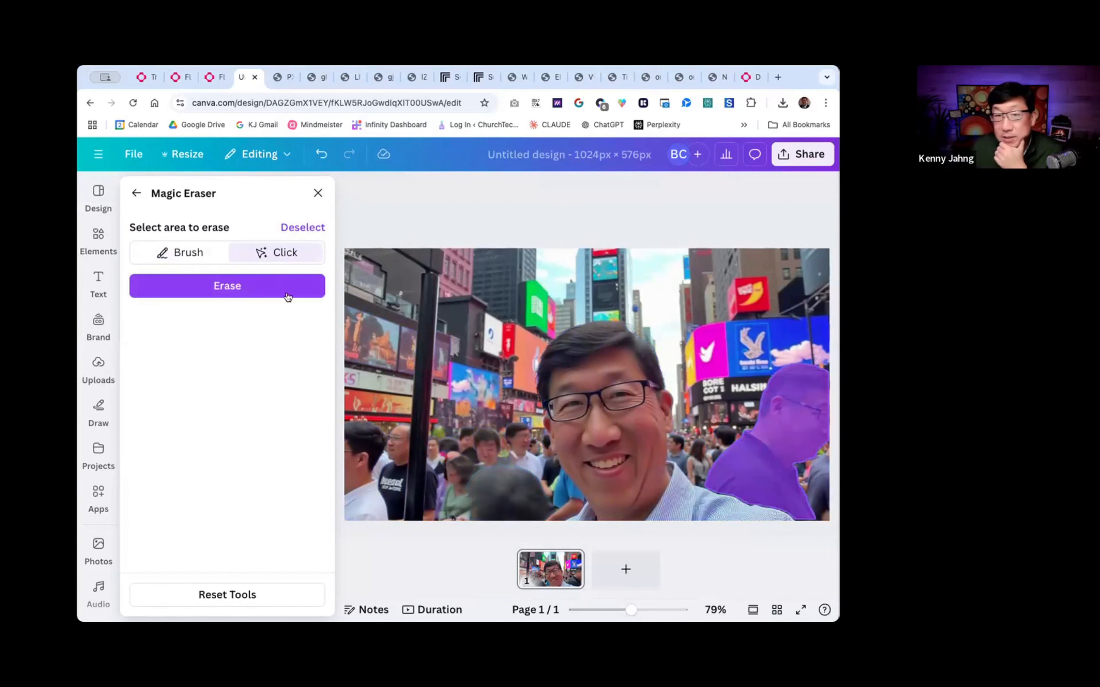
{"action": "left_click", "coordinate": [241, 288]}
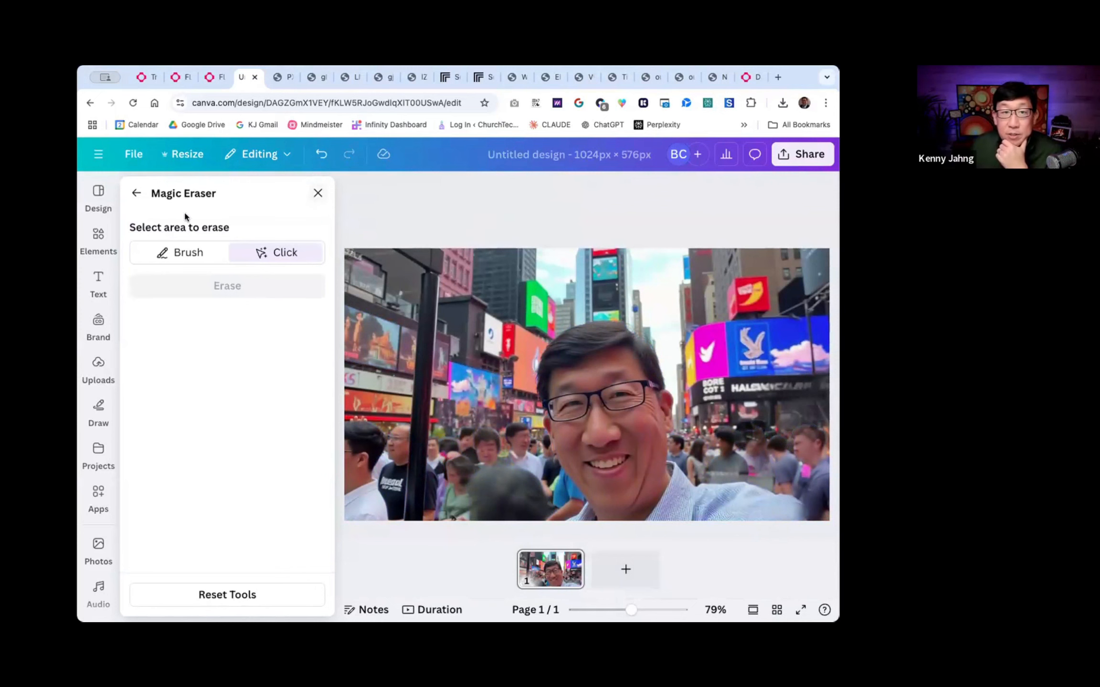
{"action": "left_click", "coordinate": [317, 195]}
- Add a text box reading "A Great Quote By", the speaker's first name and "Sharing Life Wisdom Galore."
{"action": "left_click", "coordinate": [99, 283]}
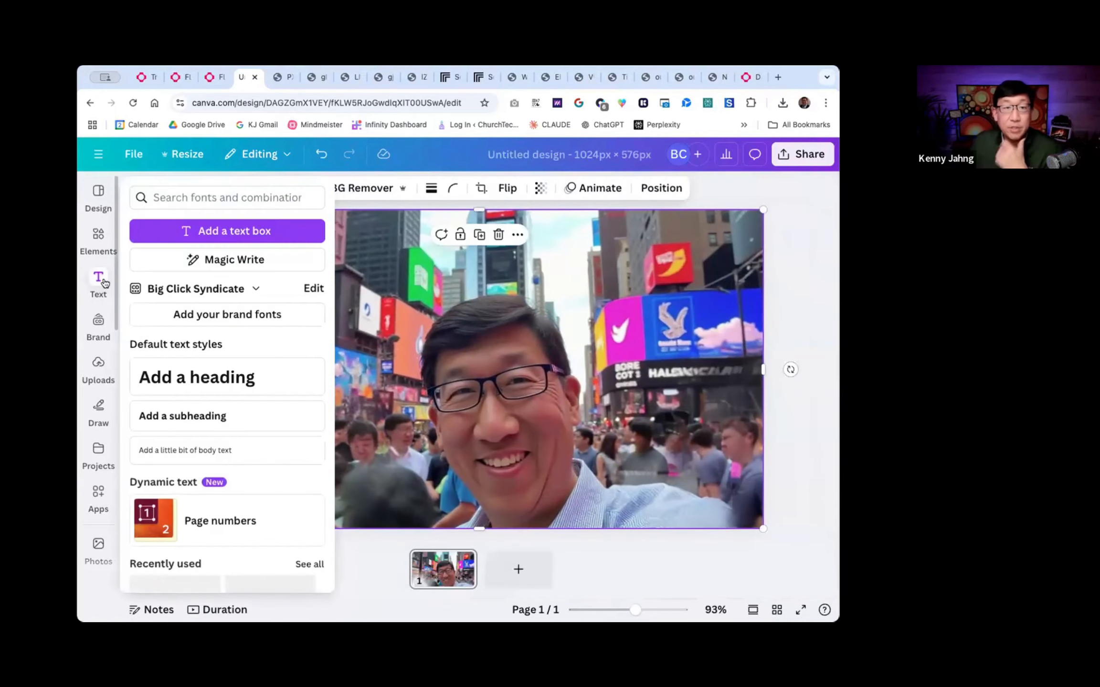
{"action": "left_click", "coordinate": [187, 231]}
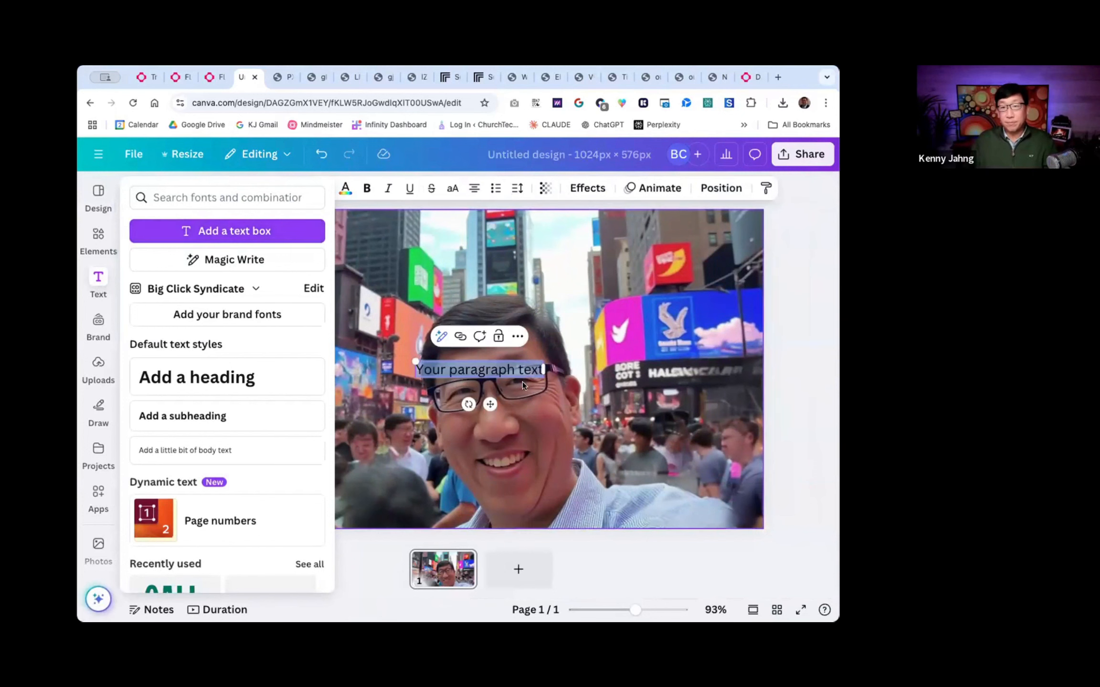
{"action": "type", "text": "A GREAT"}
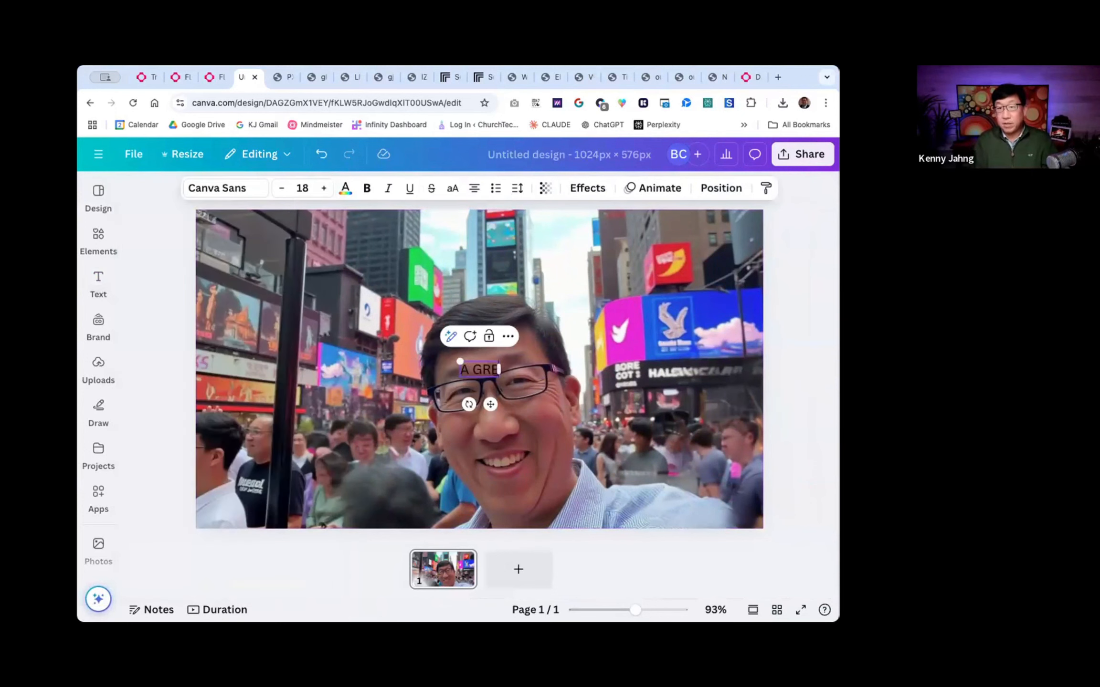
{"action": "key", "text": "BackSpace"}
{"action": "key", "text": "BackSpace"}
{"action": "key", "text": "BackSpace"}
{"action": "key", "text": "BackSpace"}
{"action": "key", "text": "BackSpace"}
{"action": "type", "text": "Grea"}
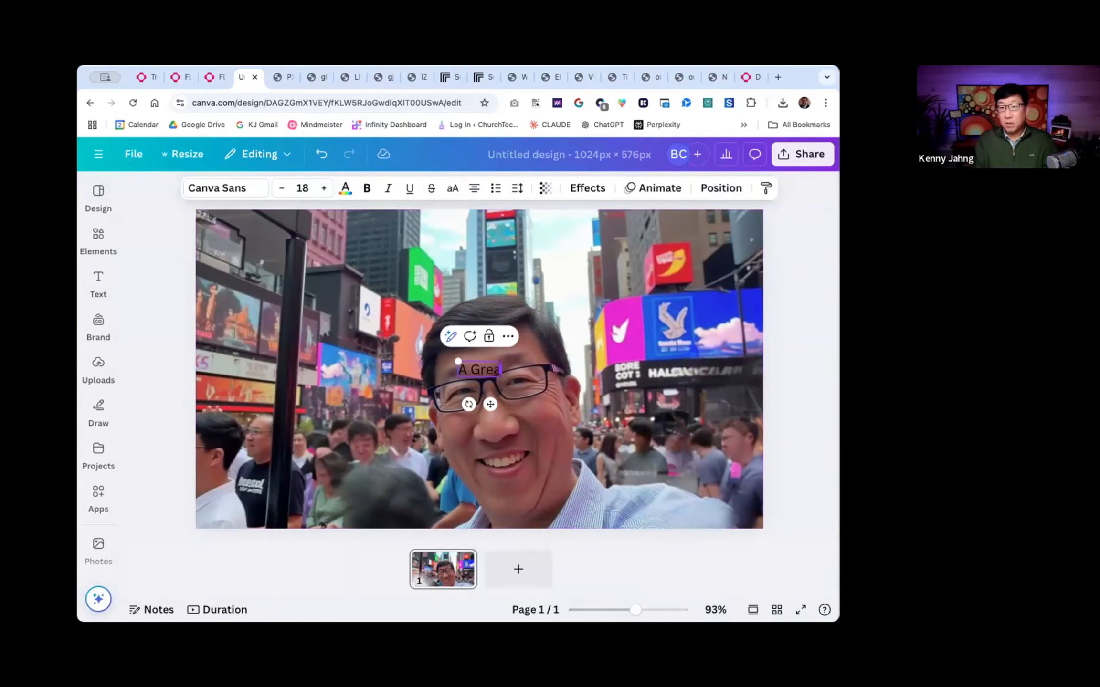
{"action": "type", "text": "t Quote B"}
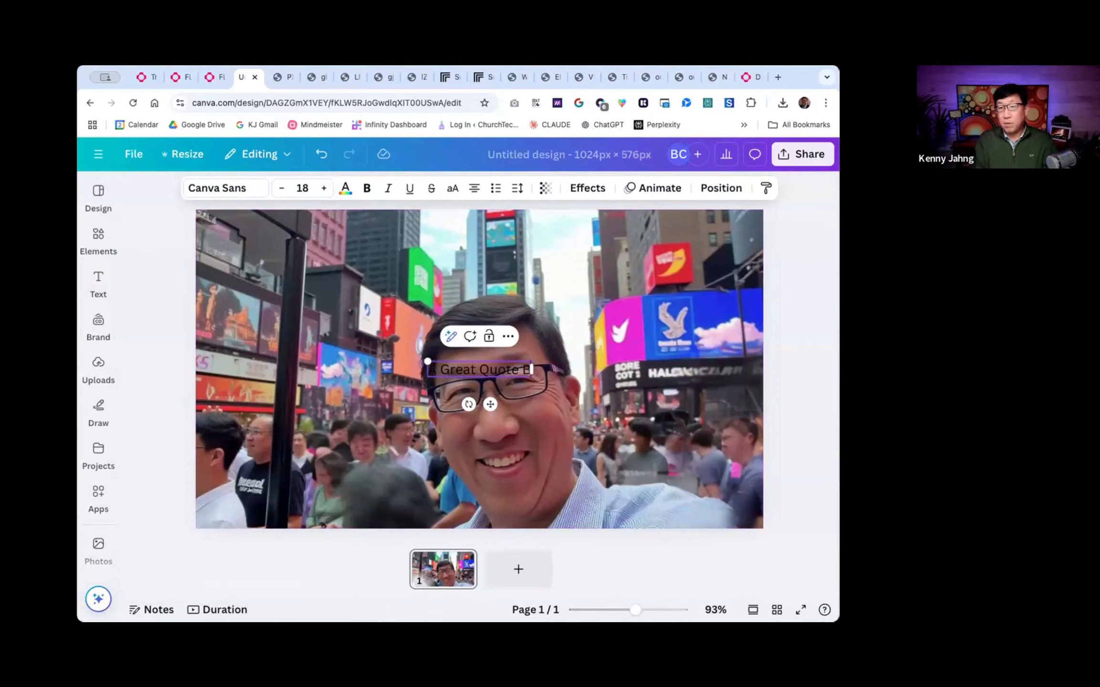
{"action": "type", "text": "y Kenny"}
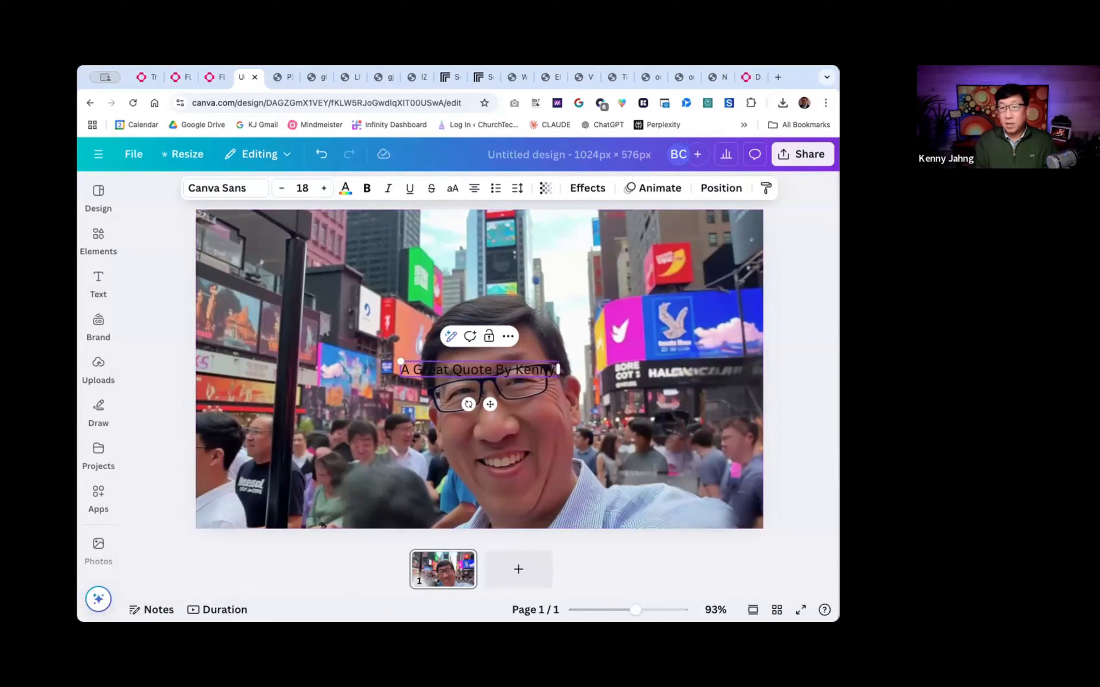
{"action": "type", "text": " Shaning Life Wid"}
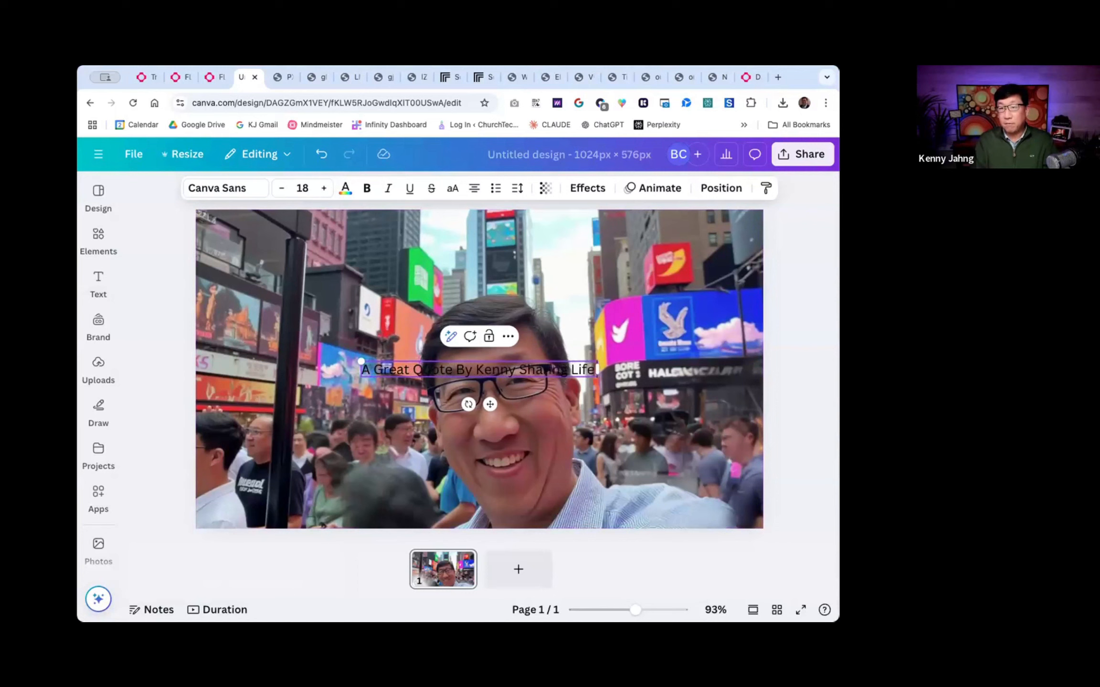
{"action": "key", "text": "BackSpace"}
{"action": "type", "text": "som"}
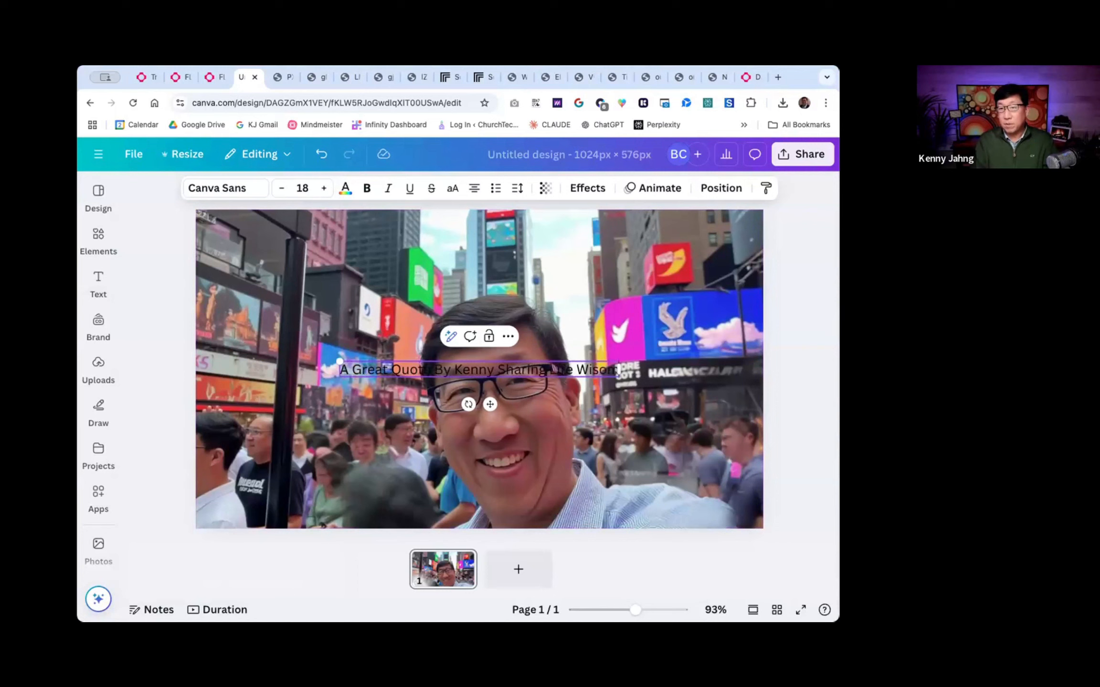
{"action": "key", "text": "BackSpace"}
{"action": "key", "text": "BackSpace"}
{"action": "type", "text": "dom Gald"}
{"action": "key", "text": "BackSpace"}
{"action": "type", "text": "ore"}
{"action": "key", "text": "Escape"}
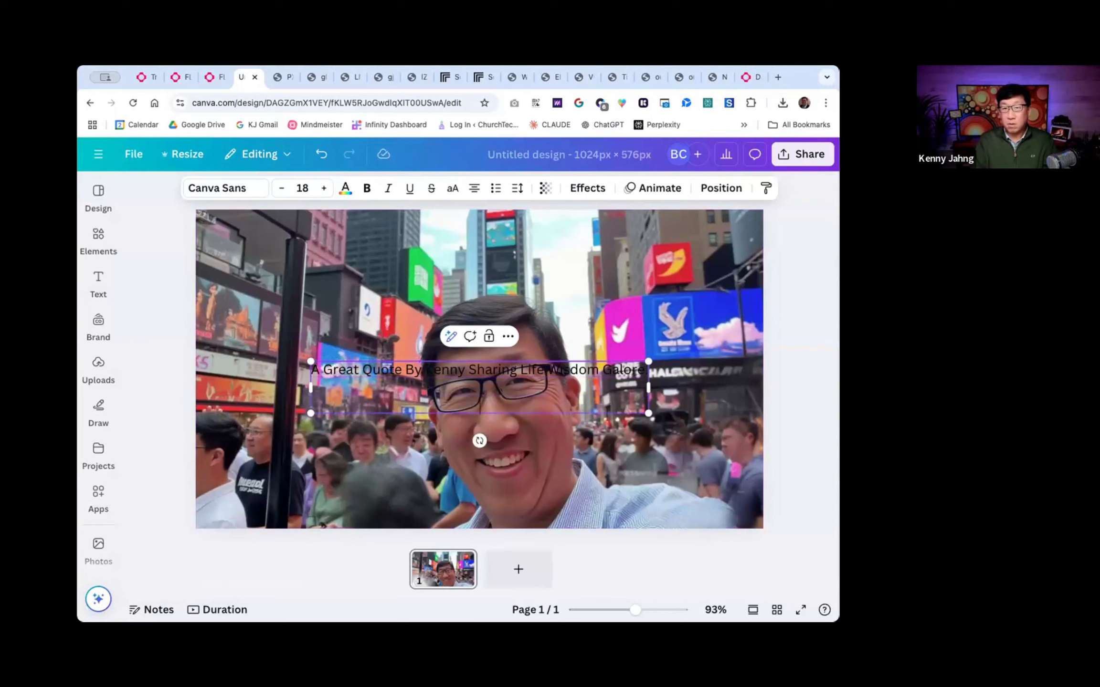
{"action": "left_click", "coordinate": [465, 322]}
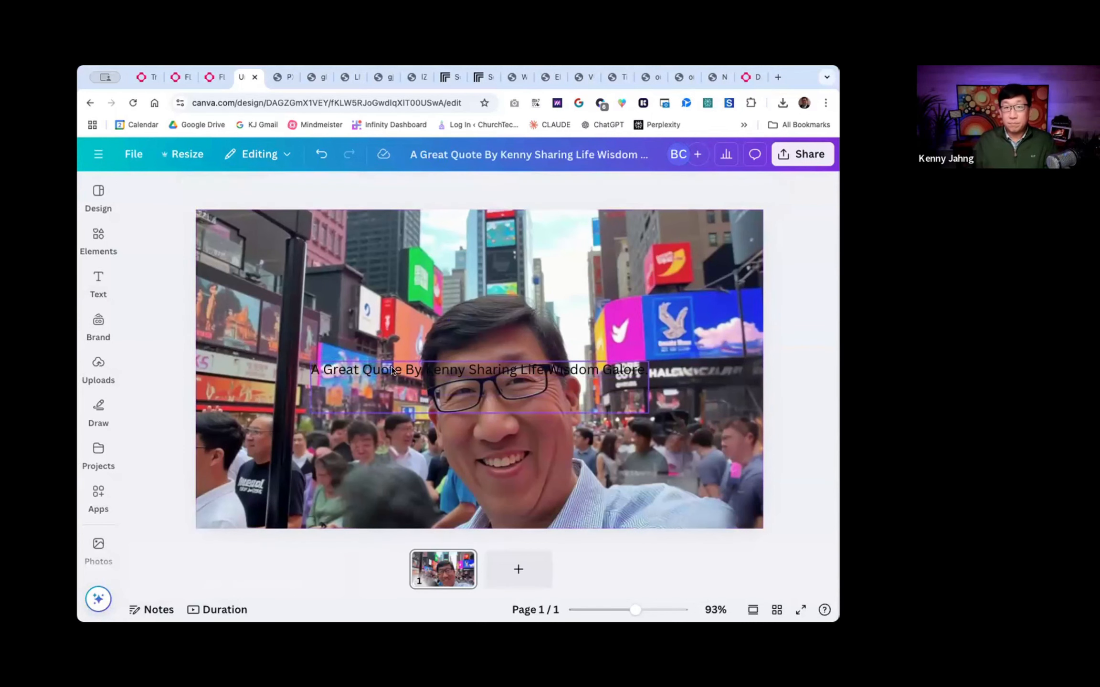
- Set the quote text to size 28 in the Archivo Black font
{"action": "left_click", "coordinate": [396, 374]}
{"action": "left_click", "coordinate": [323, 189]}
{"action": "left_click", "coordinate": [323, 189]}
{"action": "left_click", "coordinate": [323, 190]}
{"action": "left_click", "coordinate": [323, 190]}
{"action": "left_click", "coordinate": [247, 191]}
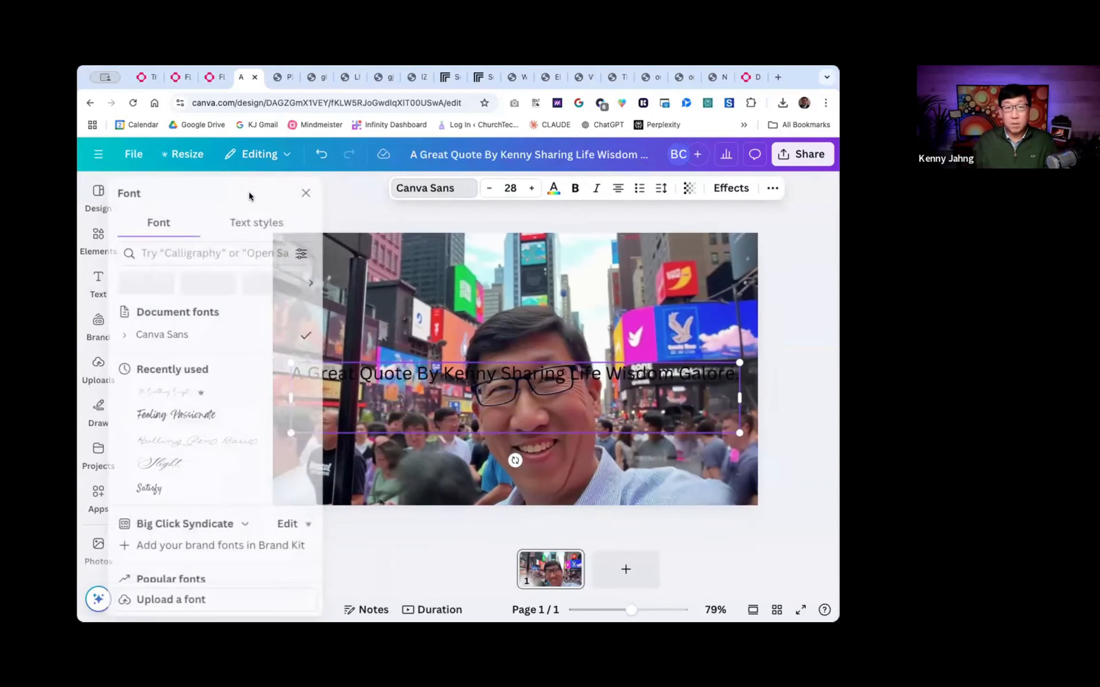
{"action": "scroll", "coordinate": [193, 454], "scroll_direction": "down", "scroll_amount": 10}
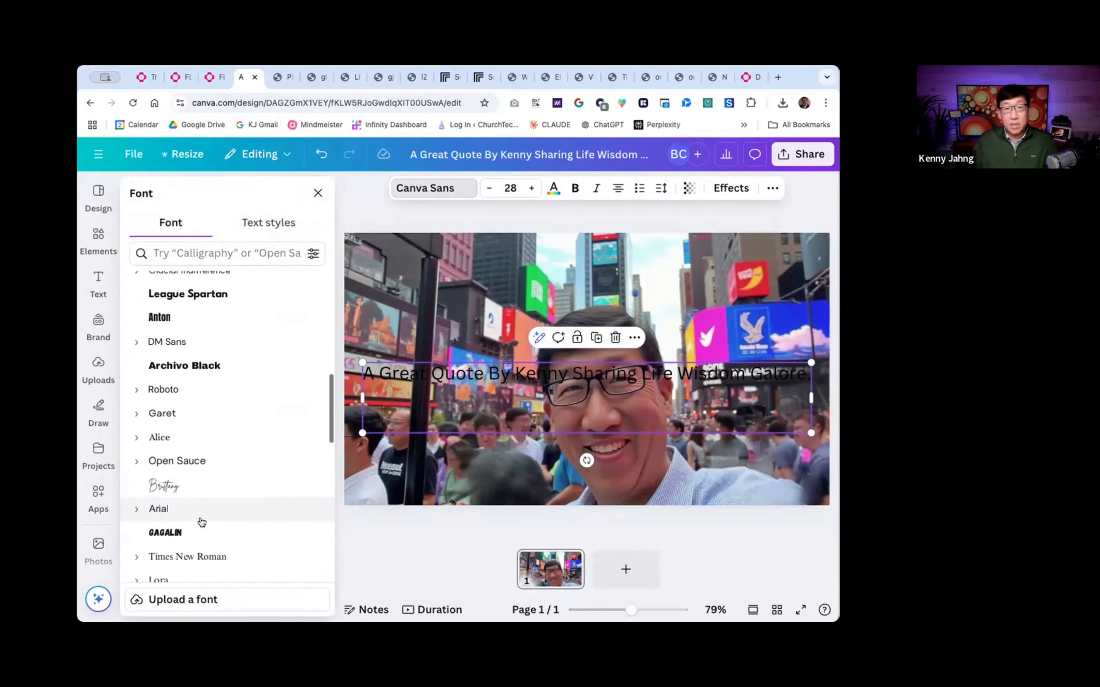
{"action": "left_click", "coordinate": [199, 367]}
- Narrow the quote's text box to wrap onto three lines, then scale it up to about size 52 across the photo
{"action": "left_click_drag", "start_coordinate": [349, 414], "coordinate": [570, 413]}
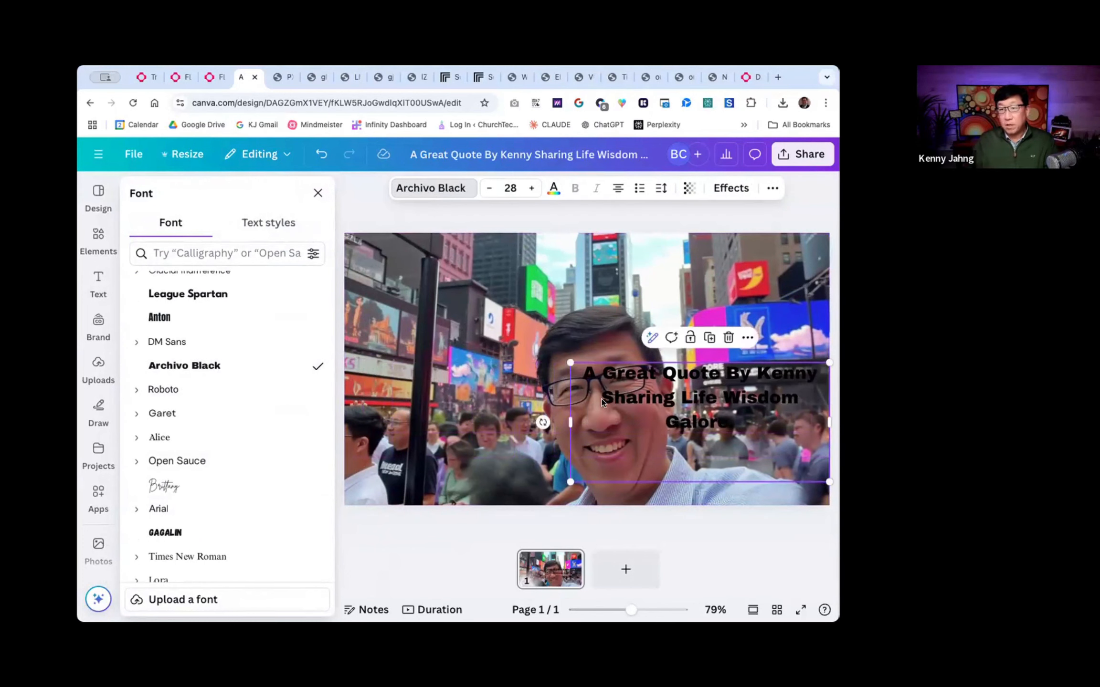
{"action": "left_click_drag", "start_coordinate": [570, 363], "coordinate": [333, 281]}
{"action": "left_click", "coordinate": [357, 499]}
{"action": "scroll", "coordinate": [506, 290], "scroll_direction": "up", "scroll_amount": 3}
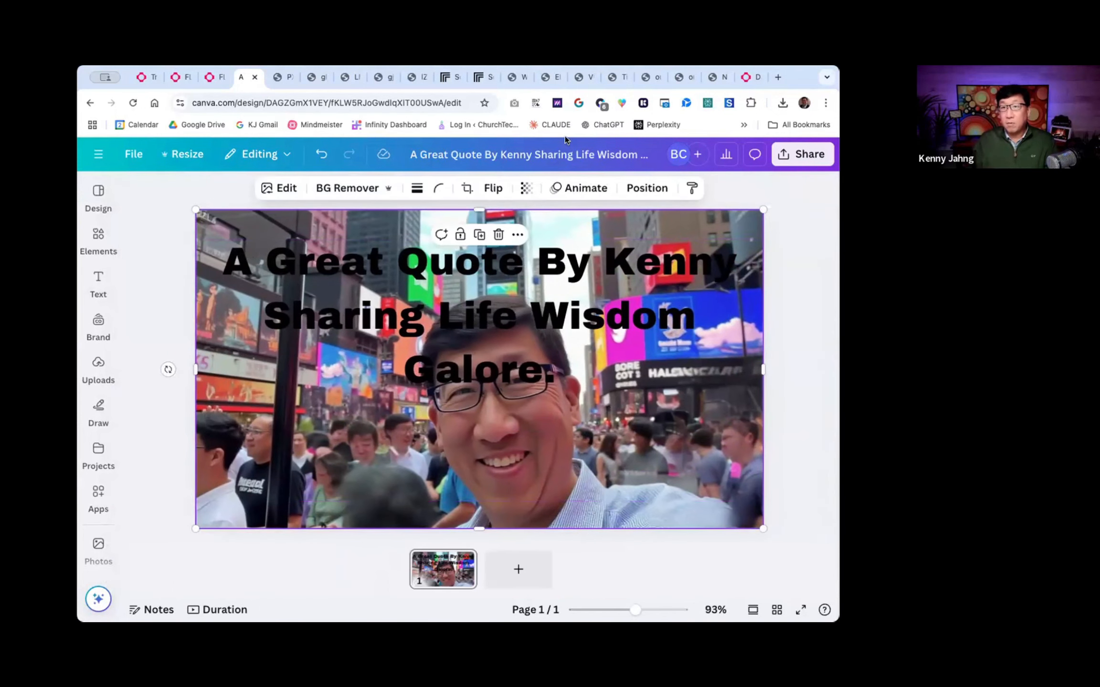
{"action": "left_click", "coordinate": [542, 317]}
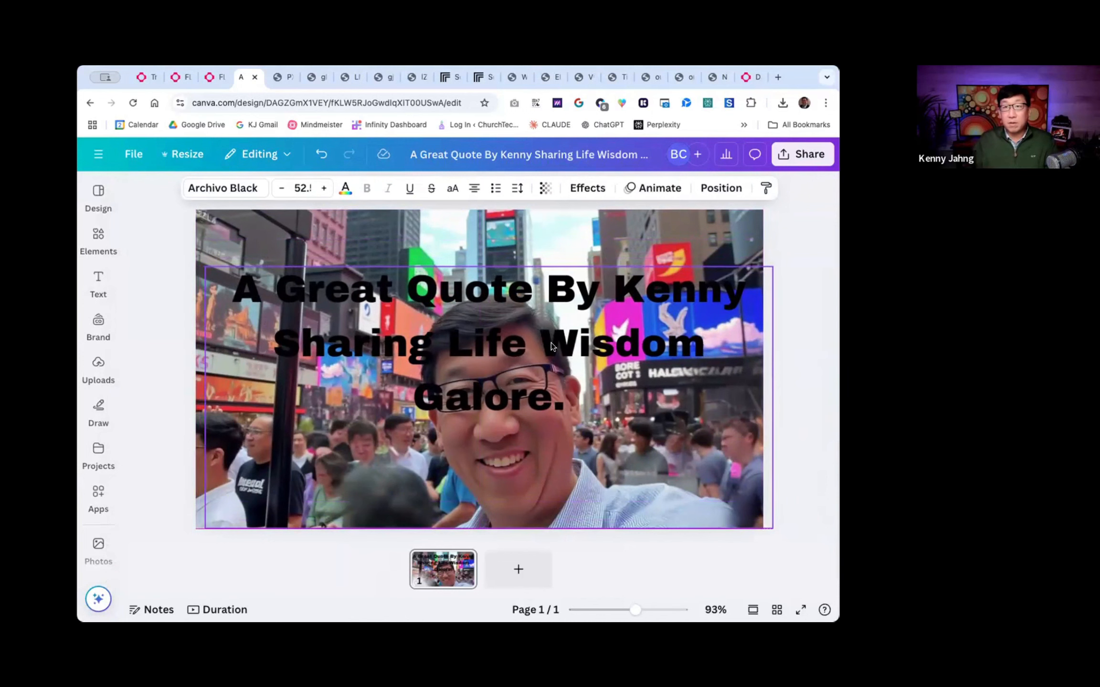
- Apply the Lift effect to the quote text and colour it yellow from the Prezi palette
{"action": "left_click", "coordinate": [587, 188]}
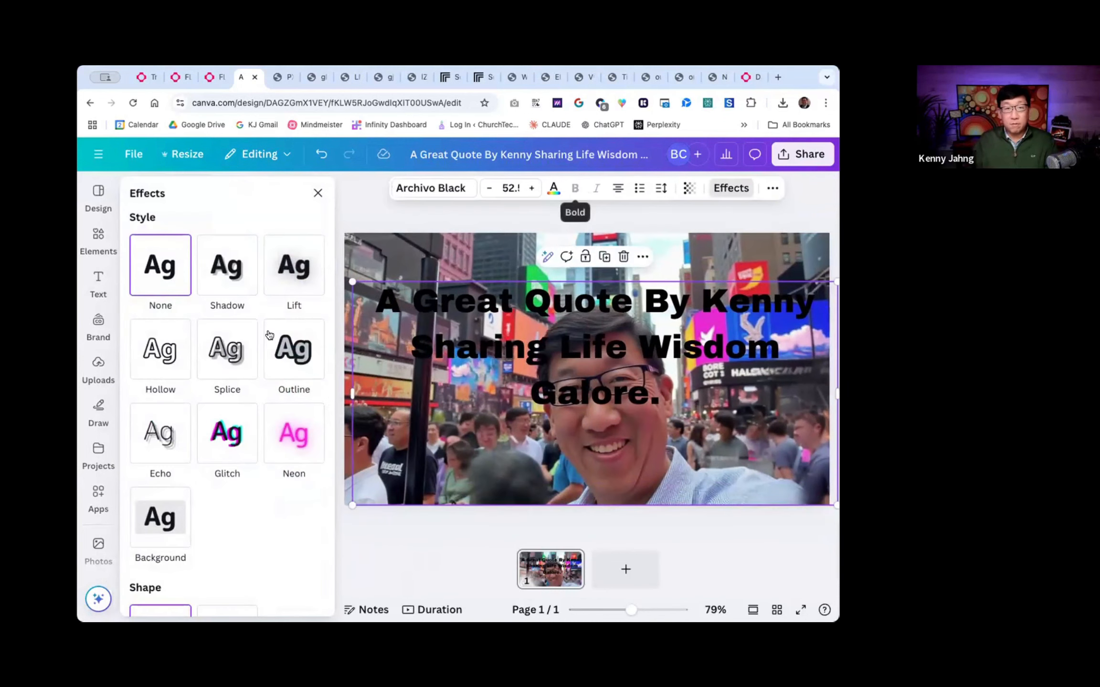
{"action": "left_click", "coordinate": [286, 278]}
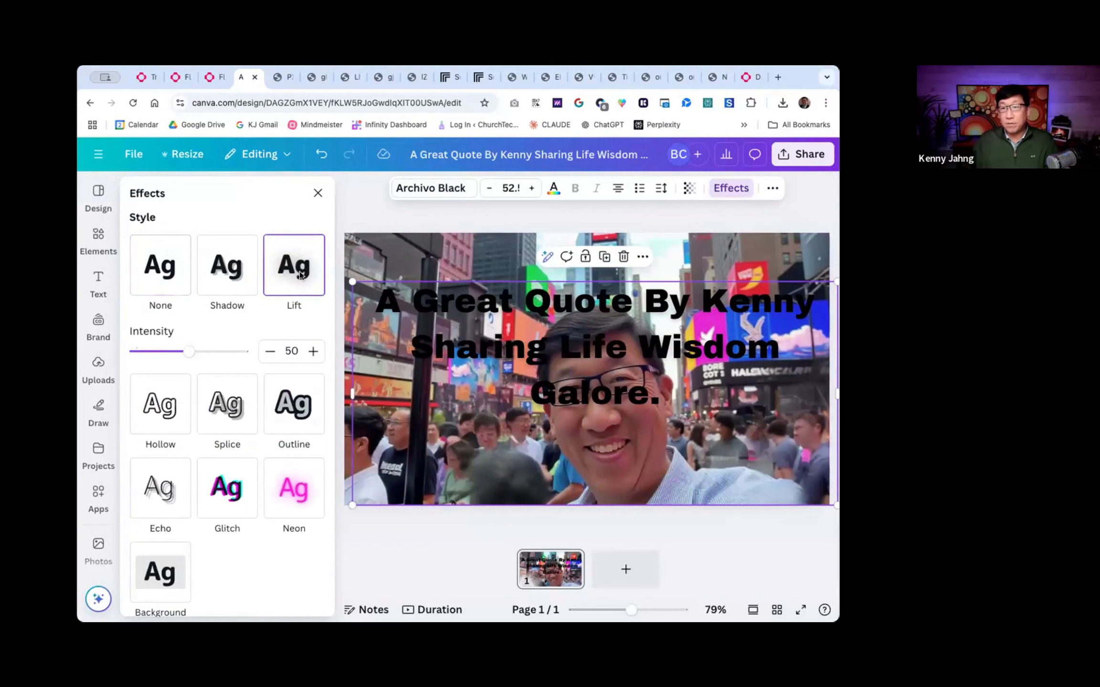
{"action": "left_click", "coordinate": [554, 188]}
{"action": "left_click", "coordinate": [210, 486]}
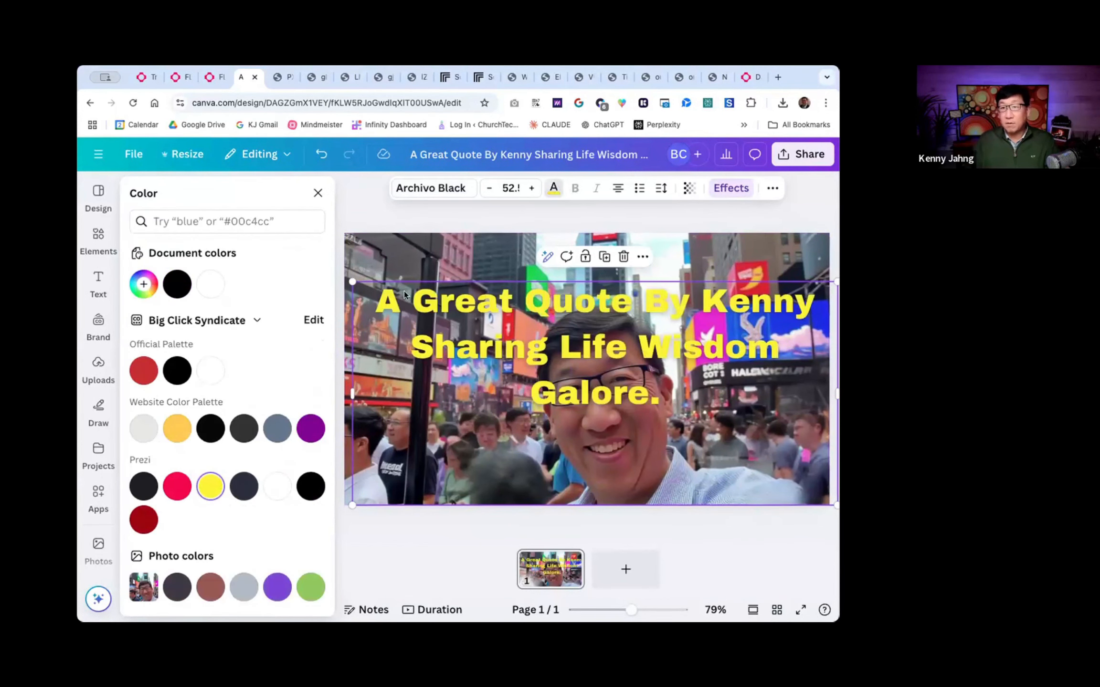
- Apply the Sea Blue duotone effect to the background photo
{"action": "left_click", "coordinate": [438, 243]}
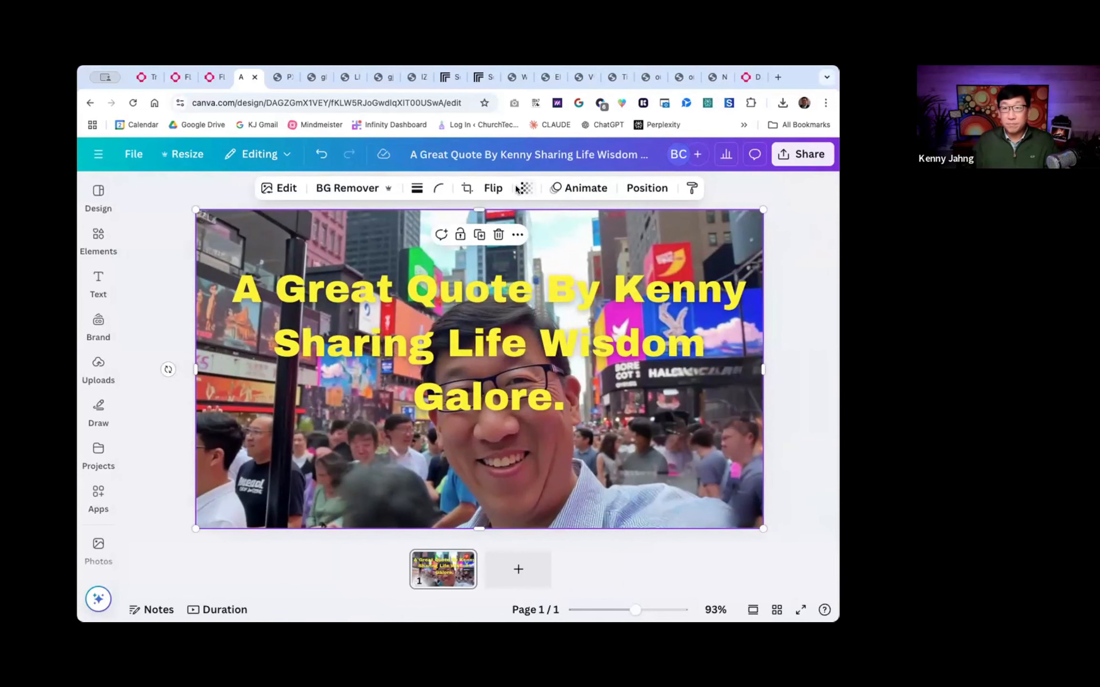
{"action": "left_click", "coordinate": [286, 189]}
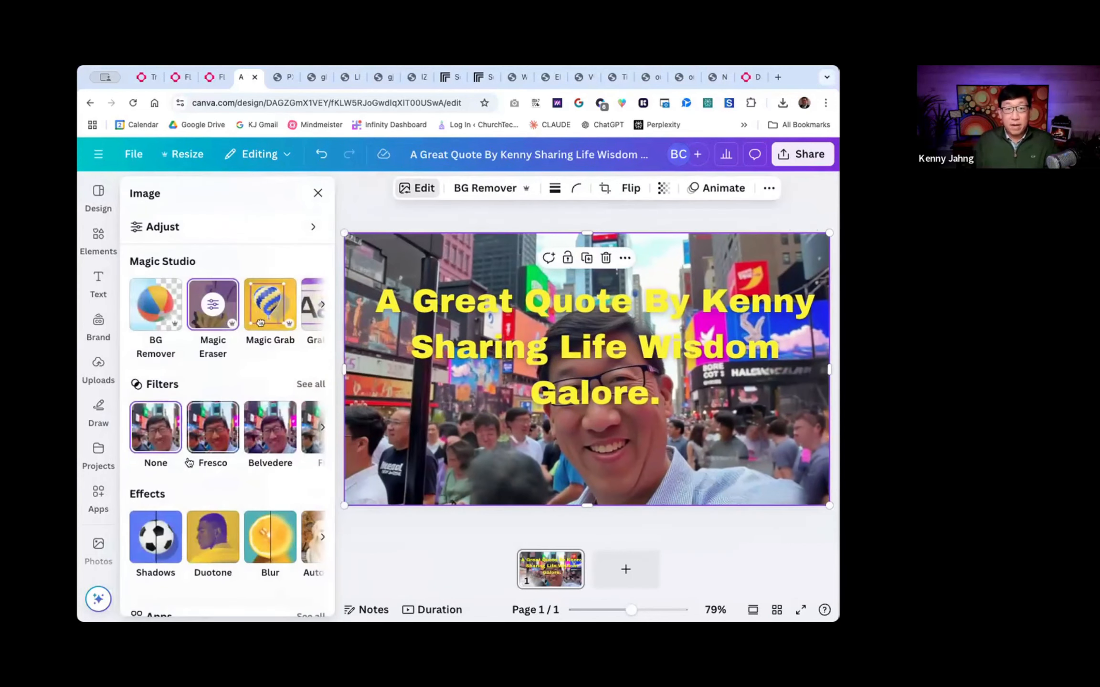
{"action": "scroll", "coordinate": [188, 461], "scroll_direction": "down", "scroll_amount": 3}
{"action": "left_click", "coordinate": [211, 439]}
{"action": "left_click", "coordinate": [311, 421]}
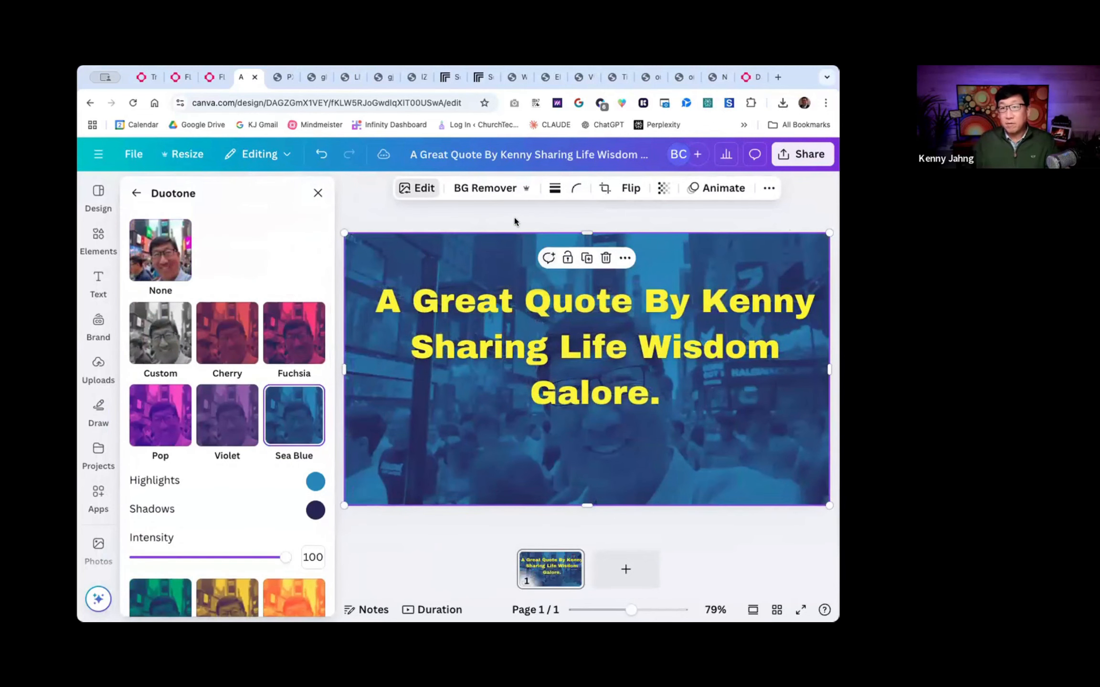
{"action": "left_click", "coordinate": [516, 222]}
{"action": "left_click", "coordinate": [802, 256]}
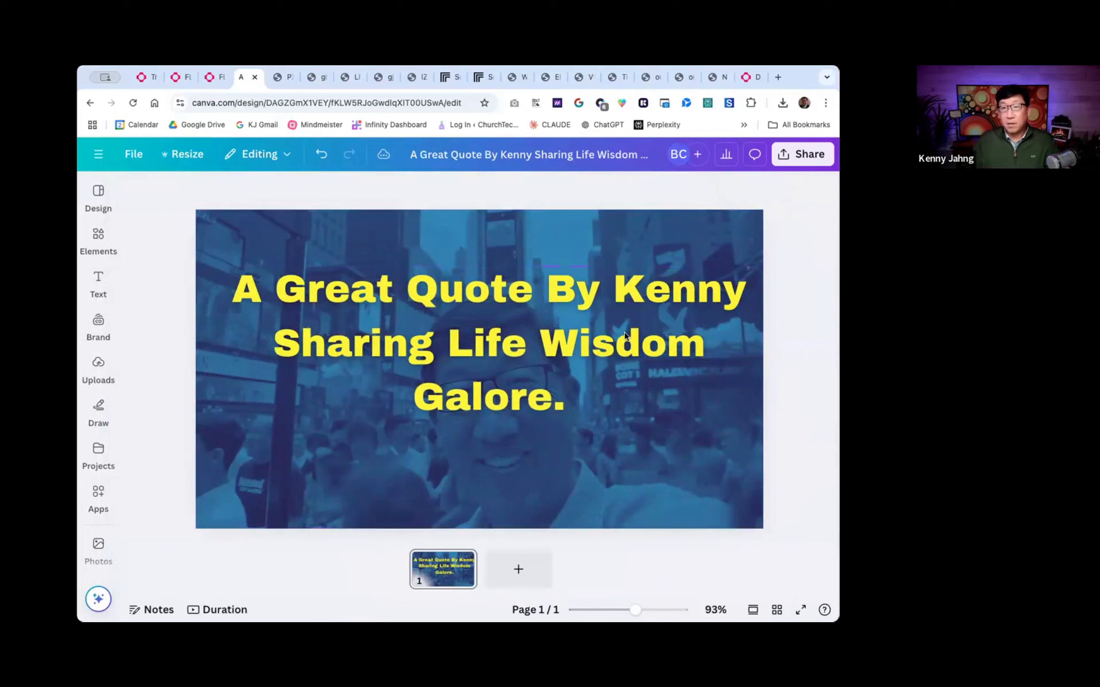
- Move the quote text slightly lower on the photo
{"action": "left_click", "coordinate": [625, 333]}
{"action": "left_click_drag", "start_coordinate": [625, 333], "coordinate": [621, 341]}
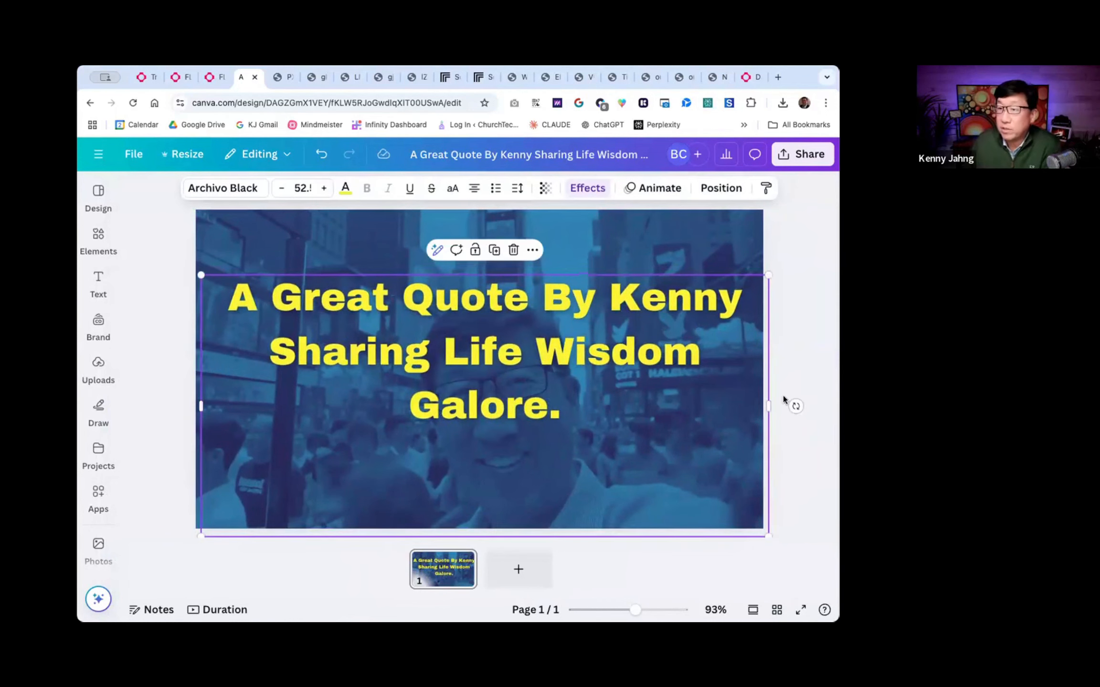
{"action": "left_click", "coordinate": [805, 359]}
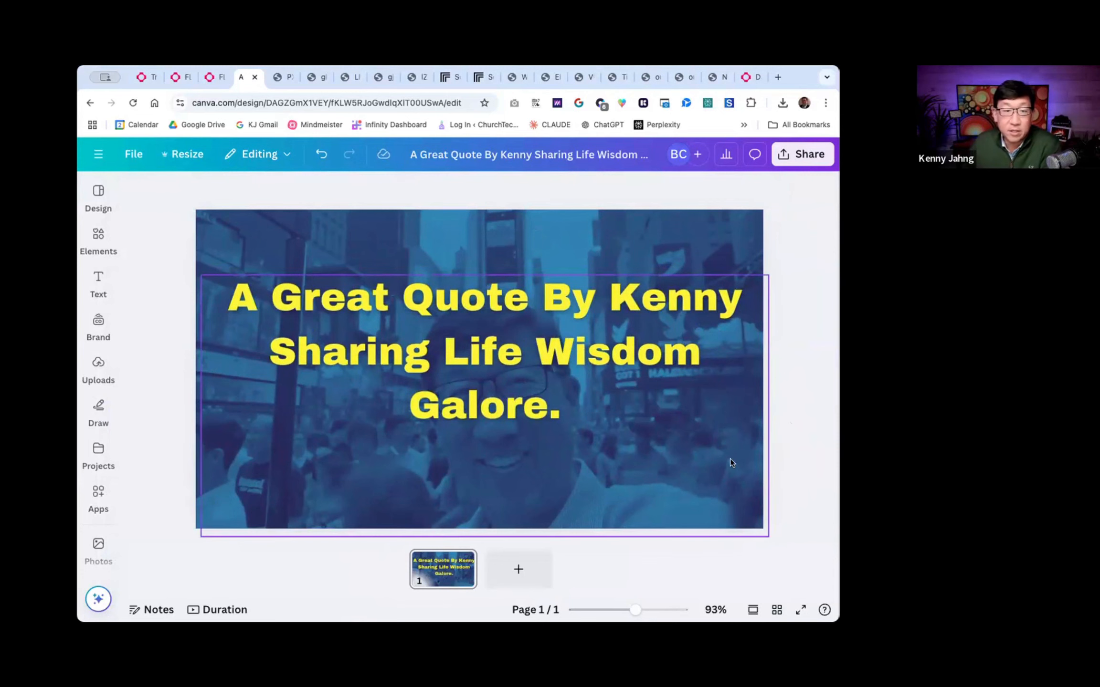
{"action": "scroll", "coordinate": [720, 437], "scroll_direction": "up", "scroll_amount": 5}
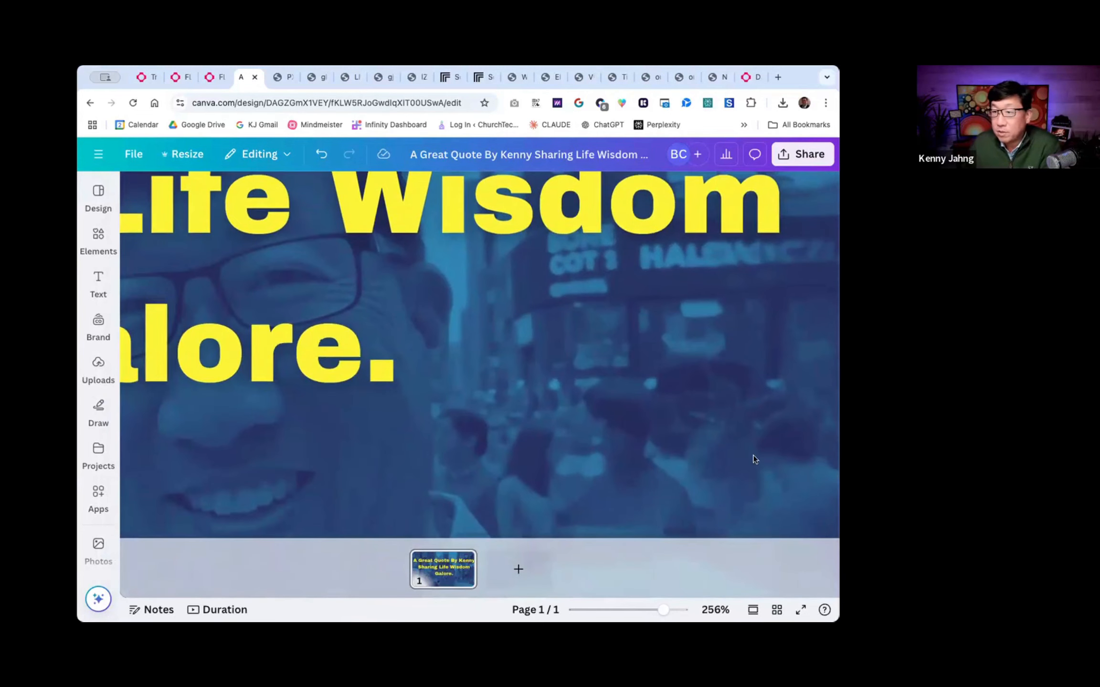
{"action": "scroll", "coordinate": [686, 465], "scroll_direction": "down", "scroll_amount": 4}
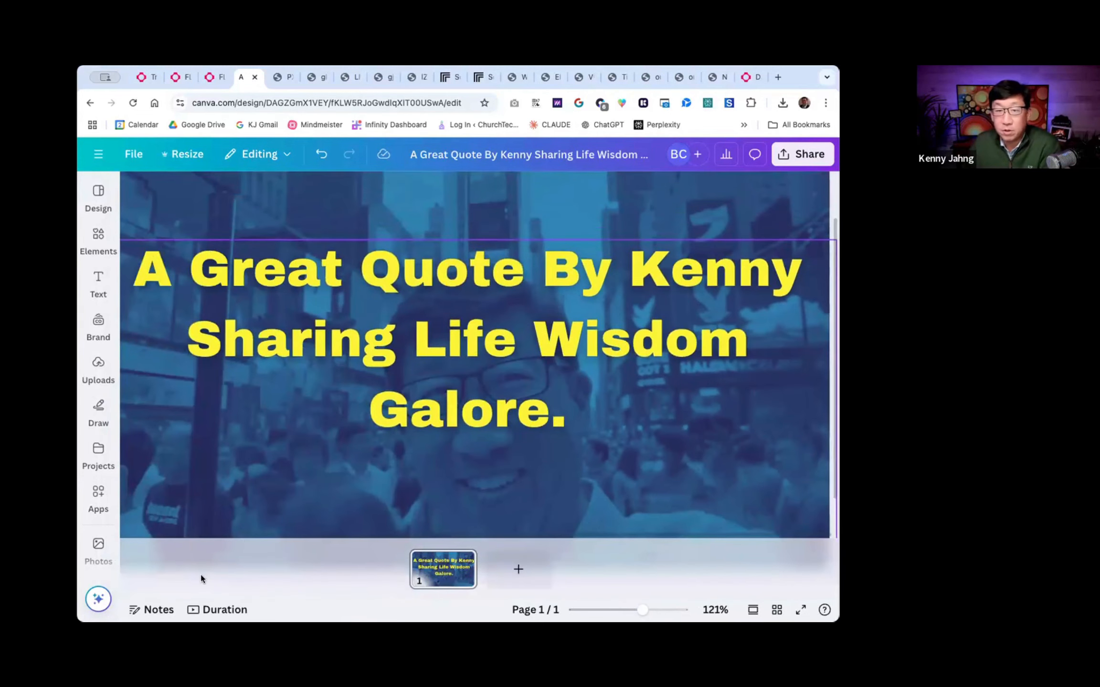
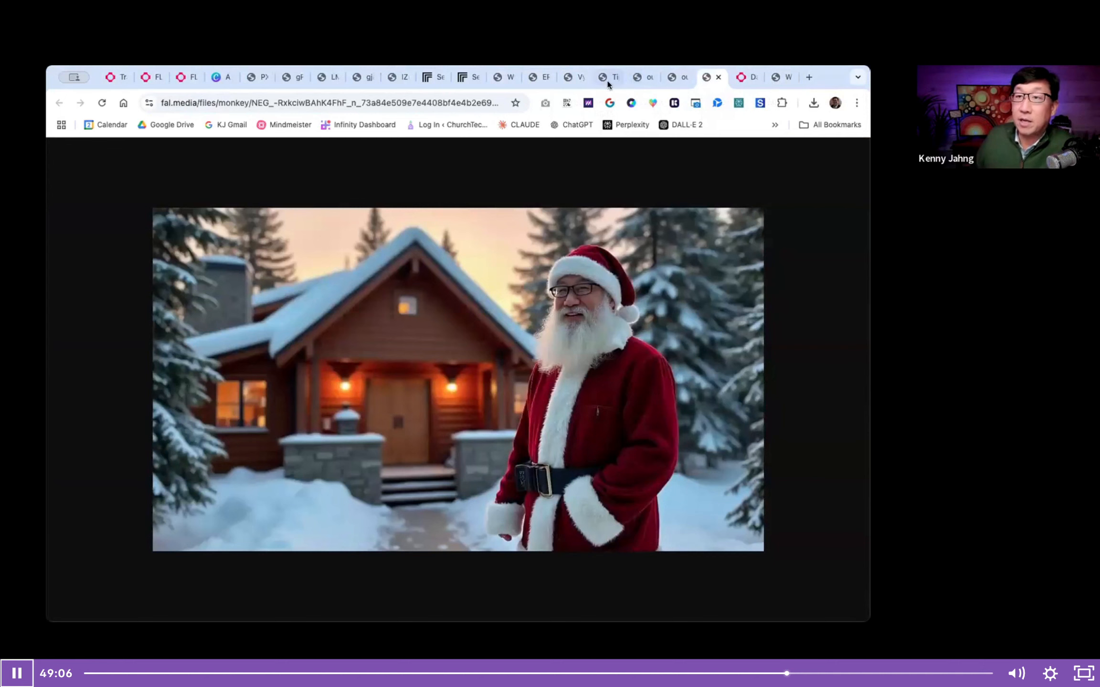
- Look through the example images of the person generated earlier with fal
{"action": "left_click", "coordinate": [533, 78]}
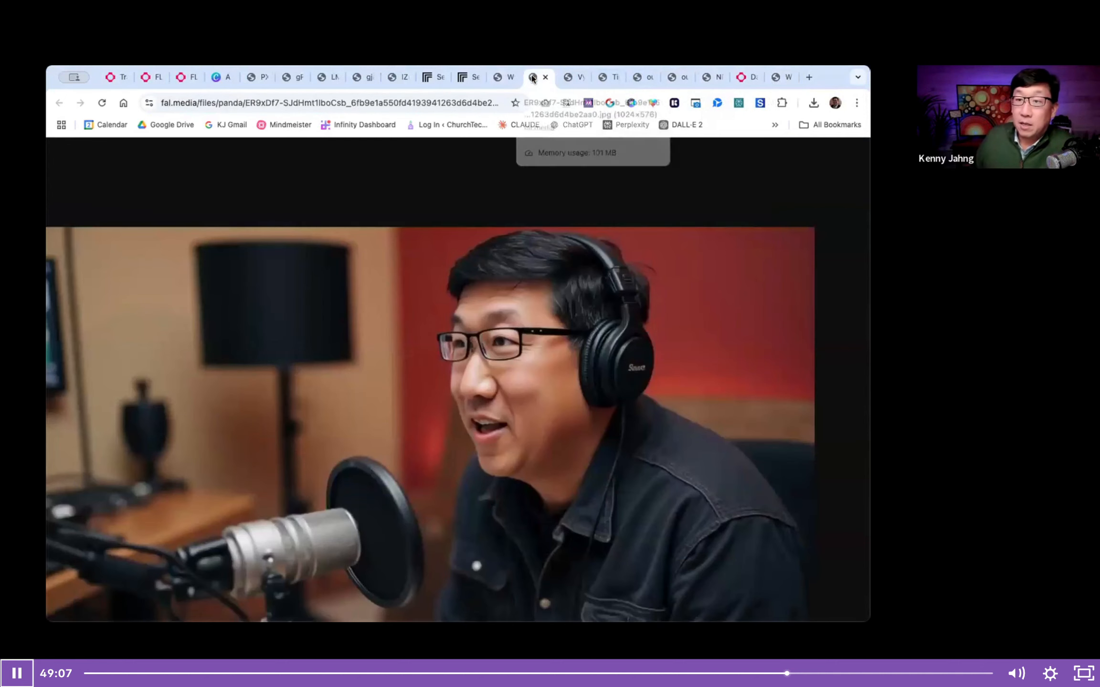
{"action": "left_click", "coordinate": [499, 79]}
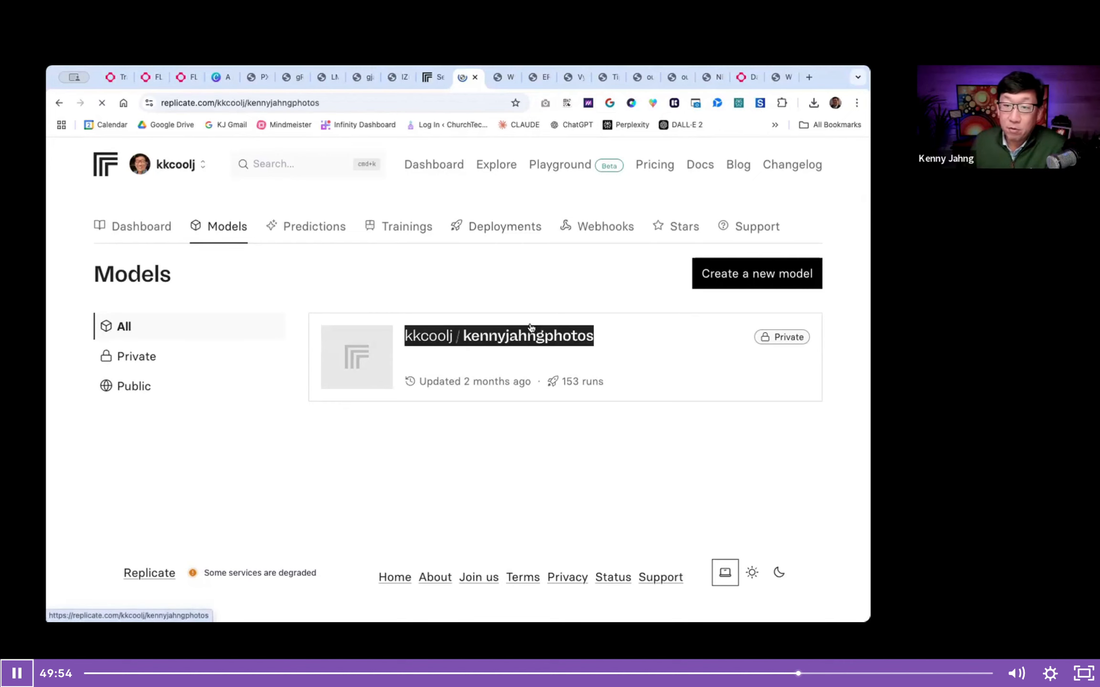
- Switch to Replicate, look over the private photo model's page, and return to the dashboard's recent predictions
{"action": "left_click", "coordinate": [499, 335]}
{"action": "scroll", "coordinate": [440, 369], "scroll_direction": "down", "scroll_amount": 5}
{"action": "scroll", "coordinate": [439, 369], "scroll_direction": "up", "scroll_amount": 5}
{"action": "left_click", "coordinate": [136, 212]}
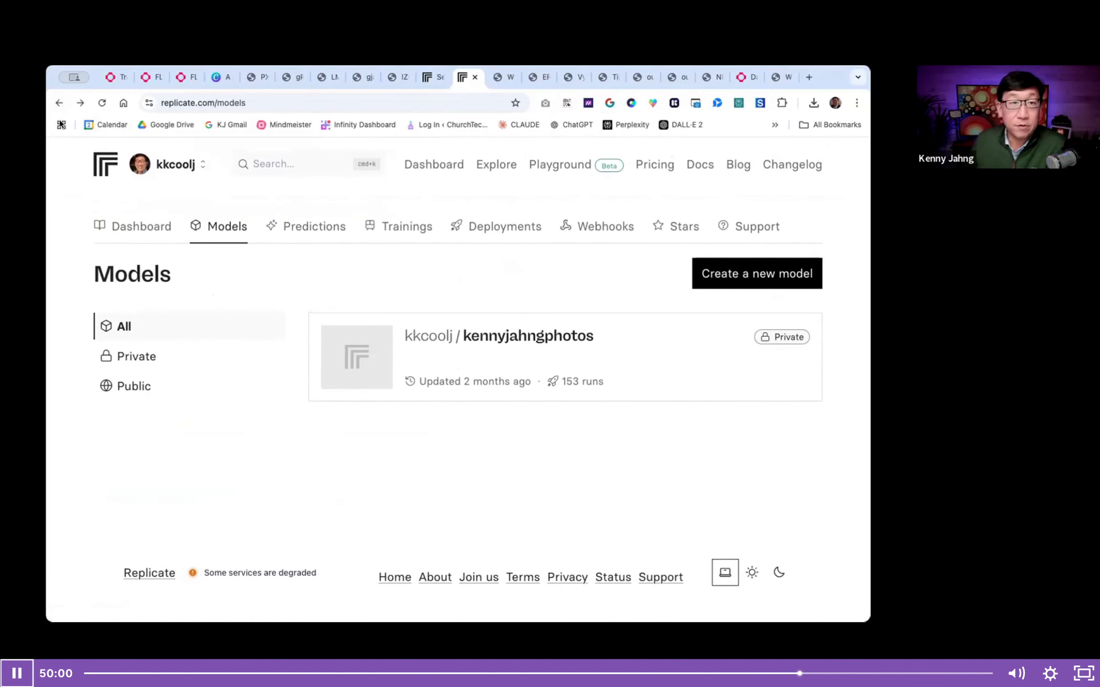
{"action": "left_click", "coordinate": [56, 103]}
{"action": "scroll", "coordinate": [186, 310], "scroll_direction": "down", "scroll_amount": 10}
{"action": "scroll", "coordinate": [203, 556], "scroll_direction": "up", "scroll_amount": 3}
{"action": "scroll", "coordinate": [202, 556], "scroll_direction": "down", "scroll_amount": 1}
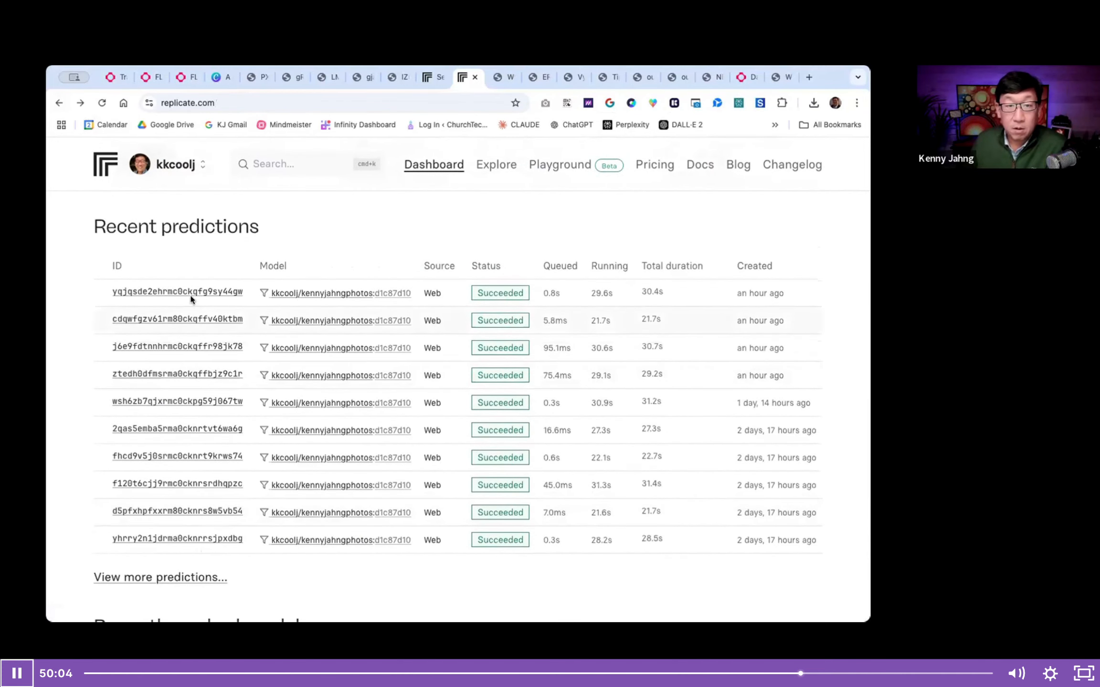
- Examine the newest prediction's input settings and cartoon output images, then return to the predictions list
{"action": "left_click", "coordinate": [192, 297]}
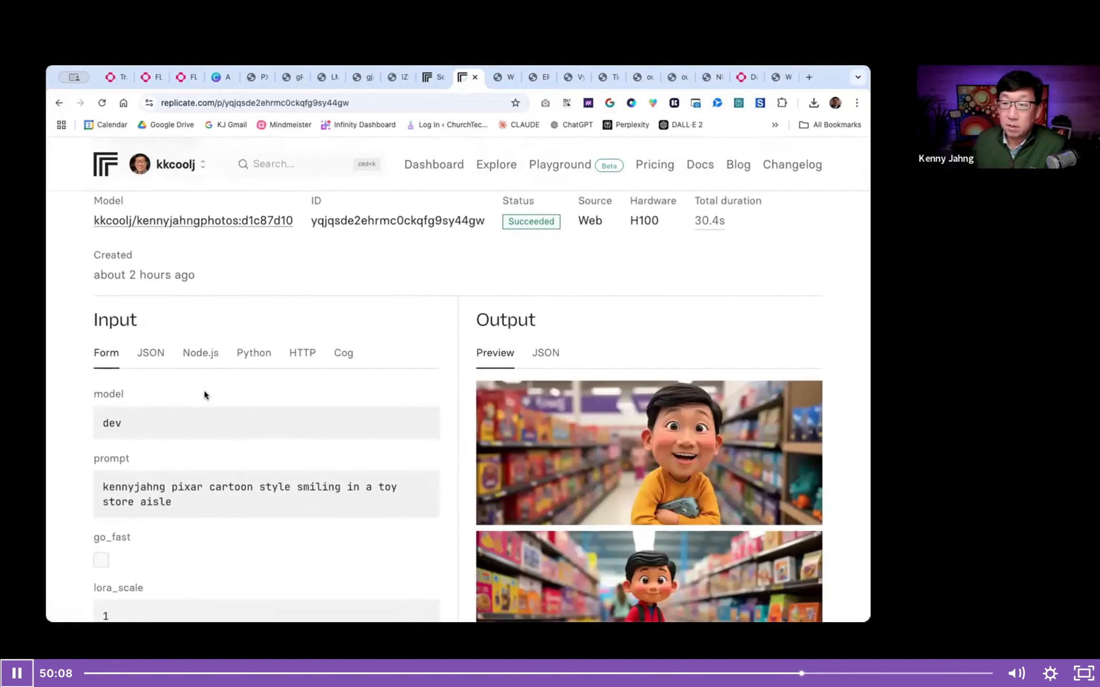
{"action": "scroll", "coordinate": [205, 394], "scroll_direction": "down", "scroll_amount": 9}
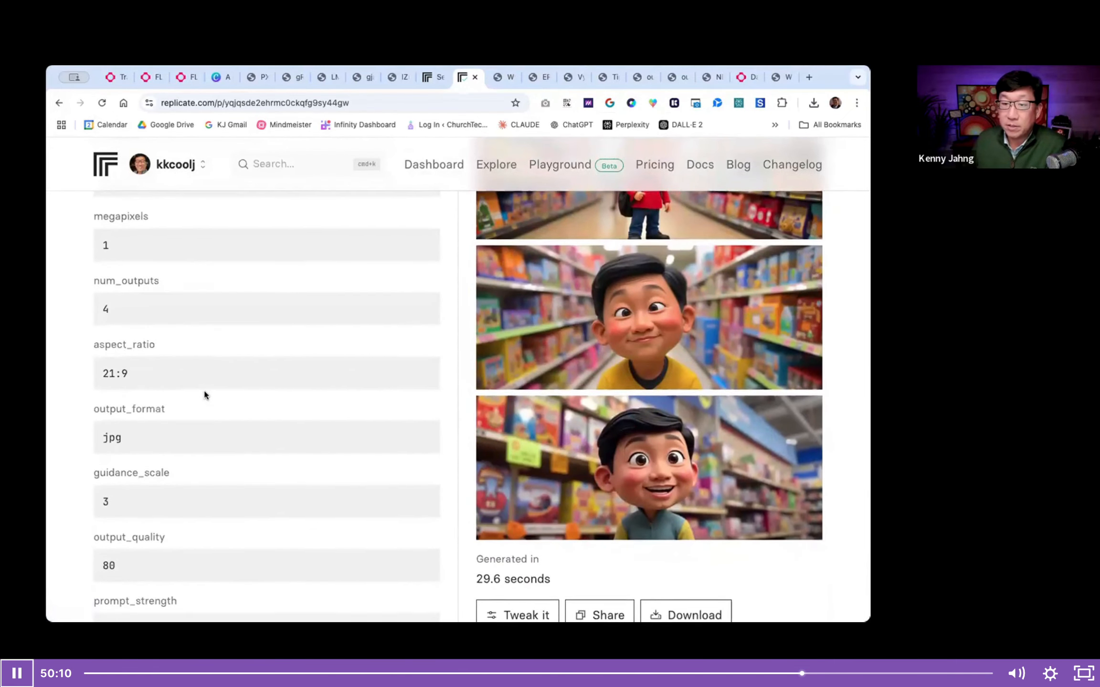
{"action": "scroll", "coordinate": [203, 392], "scroll_direction": "up", "scroll_amount": 9}
{"action": "left_click", "coordinate": [59, 103]}
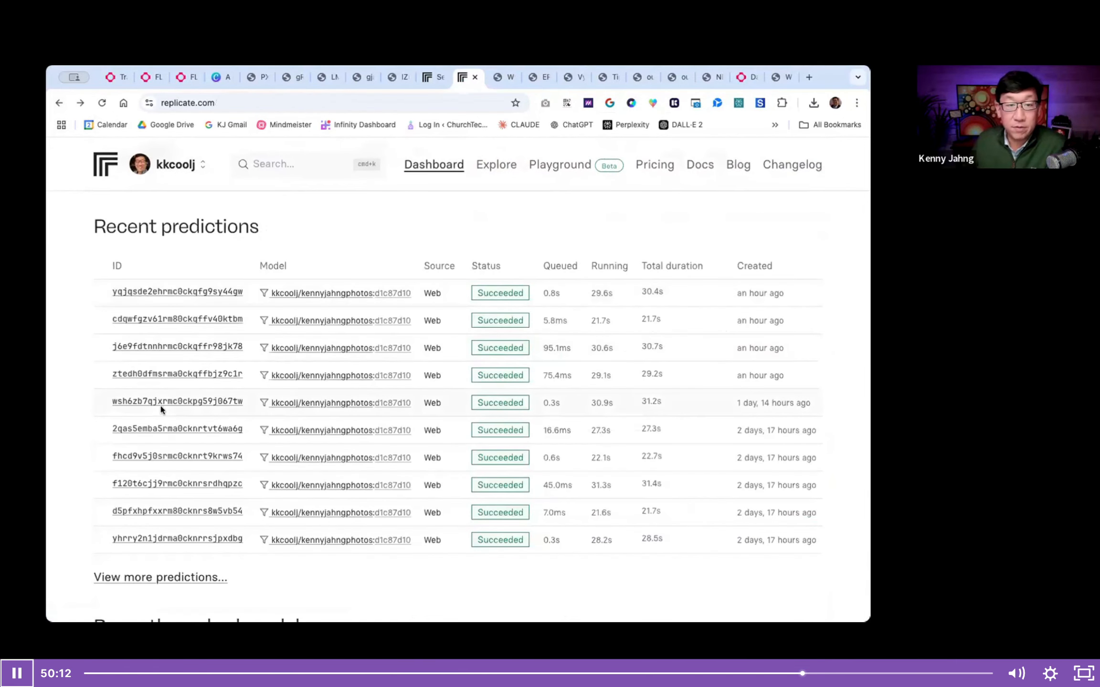
- Examine the settings and output images of the oldest prediction in the recent predictions list
{"action": "scroll", "coordinate": [163, 477], "scroll_direction": "down", "scroll_amount": 2}
{"action": "left_click", "coordinate": [166, 473]}
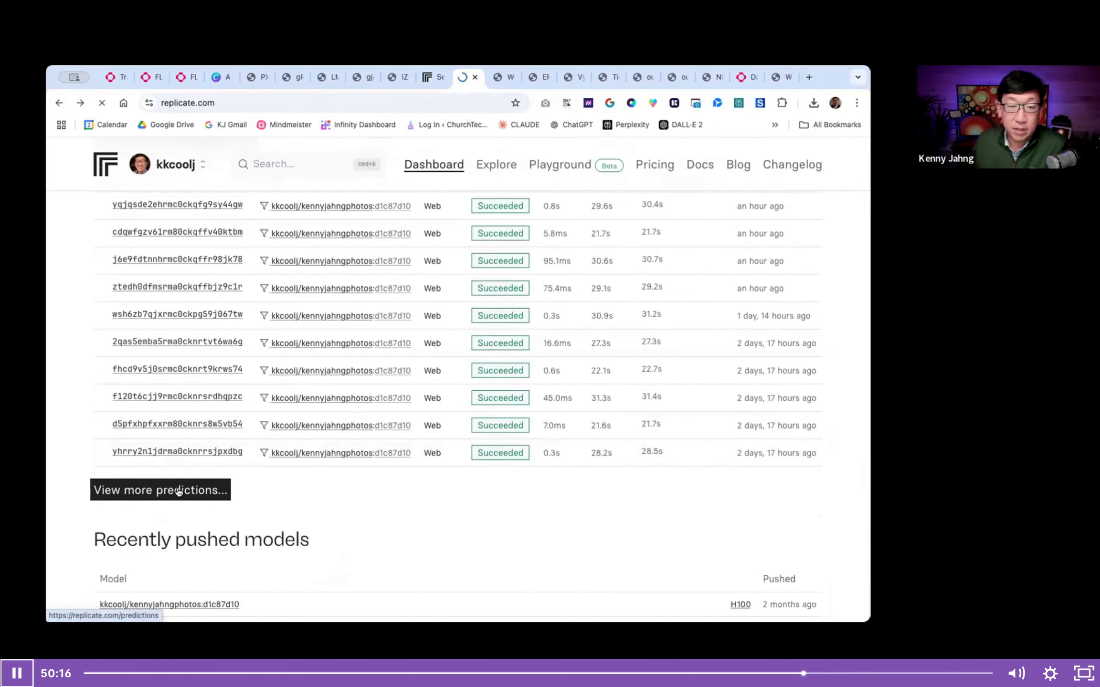
{"action": "left_click", "coordinate": [180, 453]}
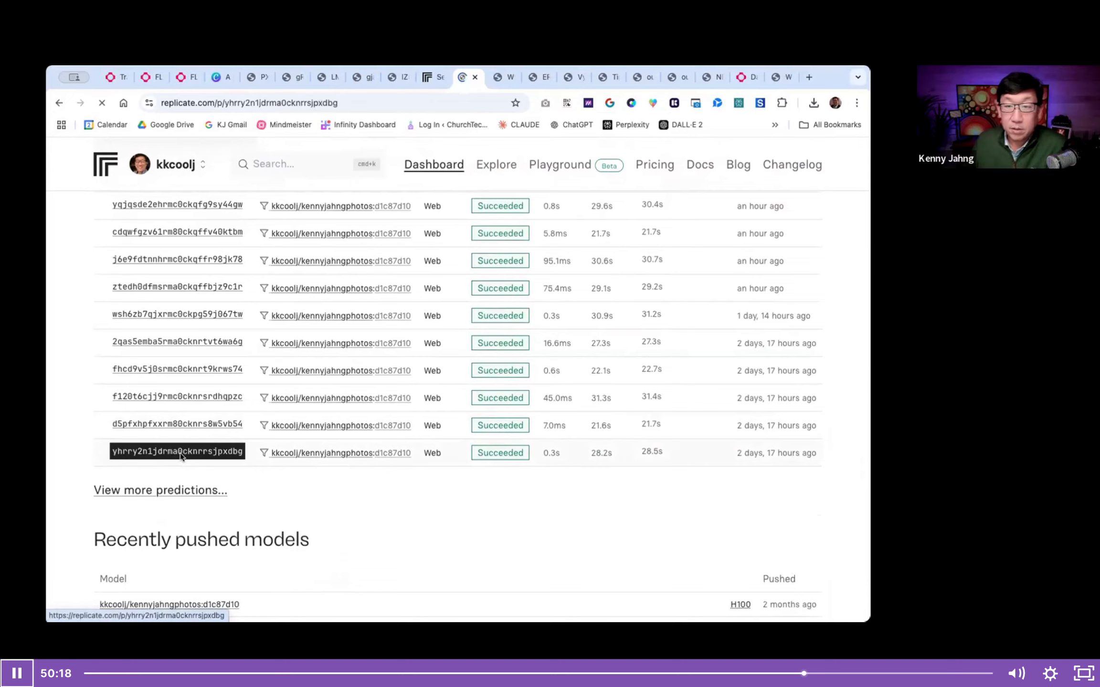
{"action": "scroll", "coordinate": [180, 454], "scroll_direction": "down", "scroll_amount": 15}
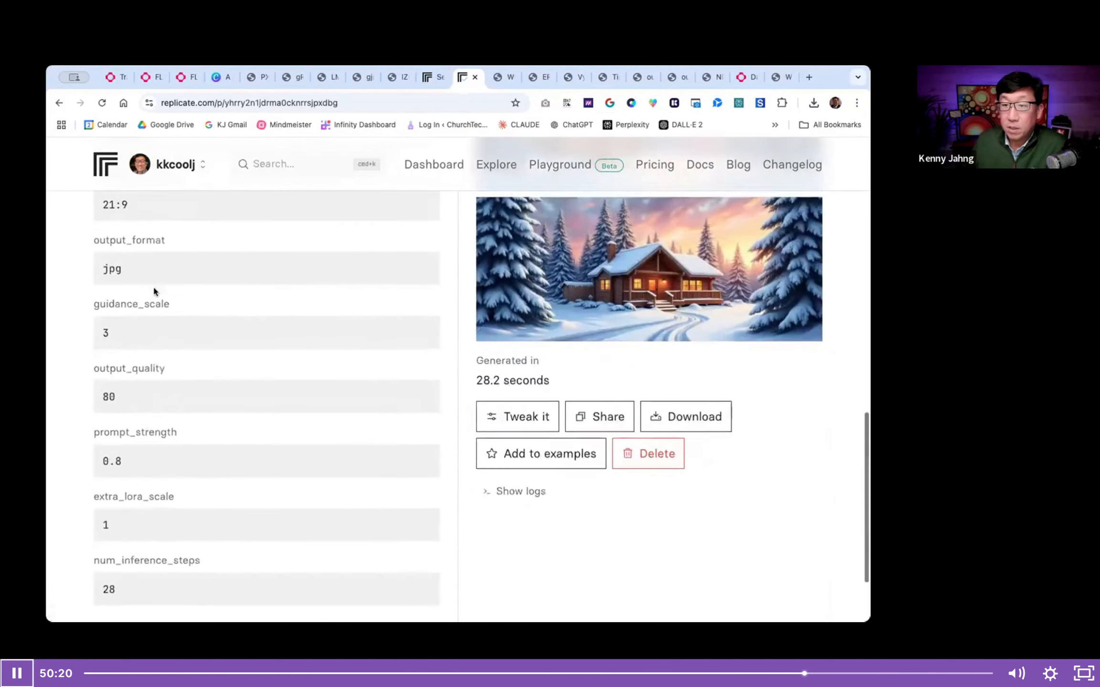
- Return to the models list and open the private photo model's playground
{"action": "left_click", "coordinate": [59, 102]}
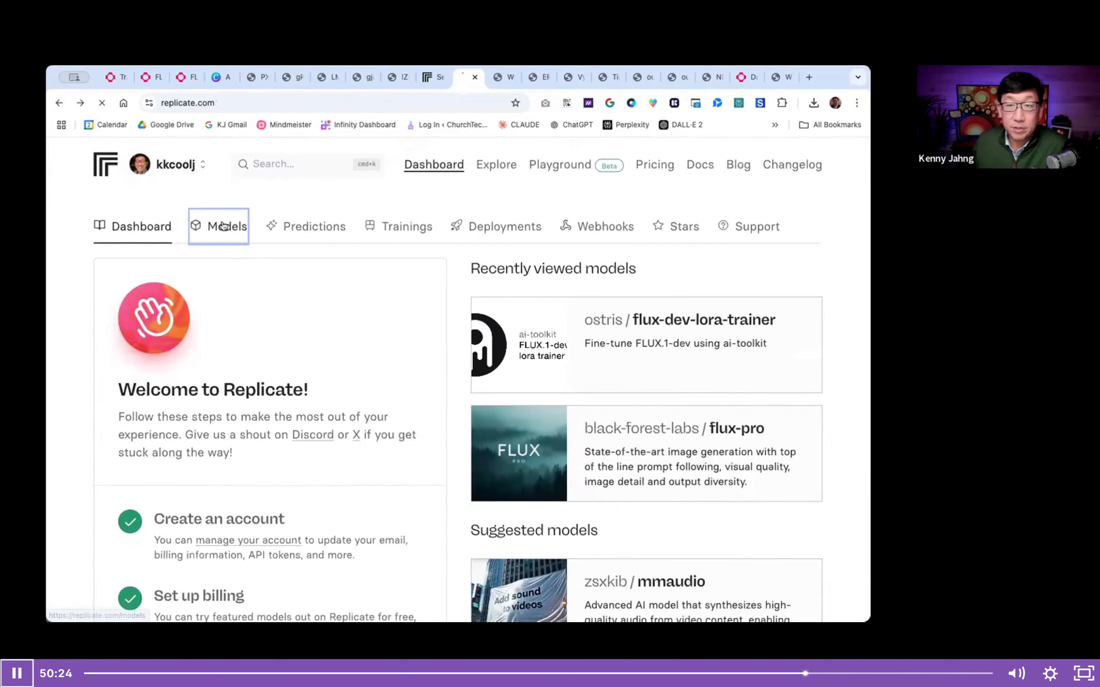
{"action": "left_click", "coordinate": [217, 226]}
{"action": "left_click", "coordinate": [471, 339]}
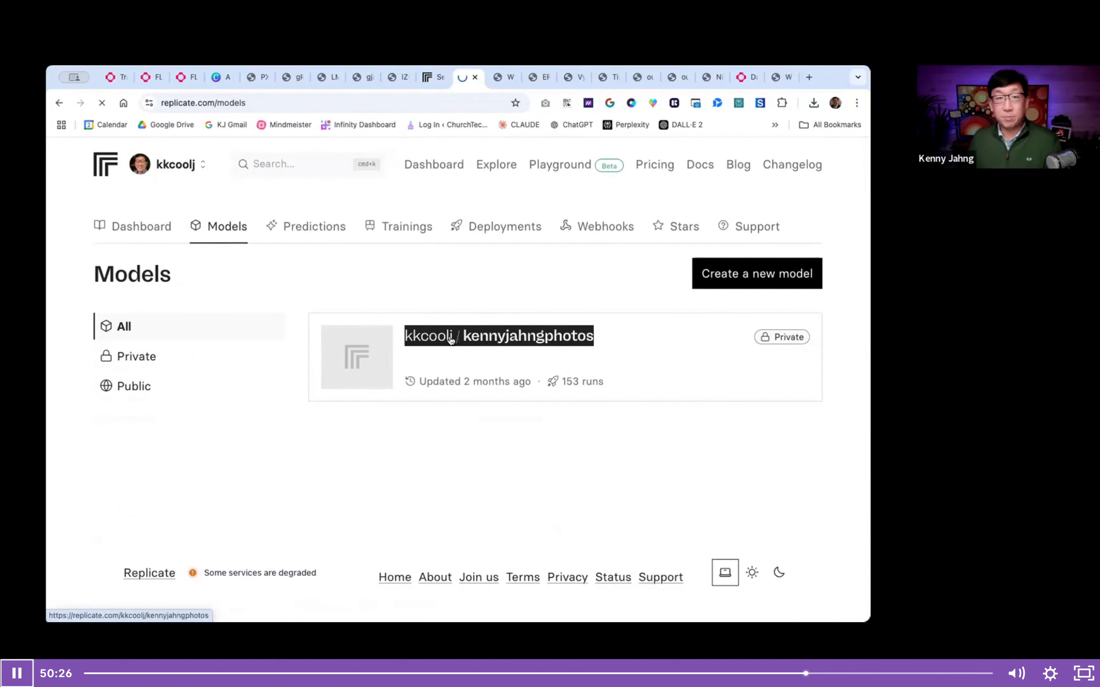
- Copy the Time Square prompt from fal's flux-lora playground into the prompt of the Replicate photo model
{"action": "left_click", "coordinate": [147, 80]}
{"action": "left_click", "coordinate": [182, 79]}
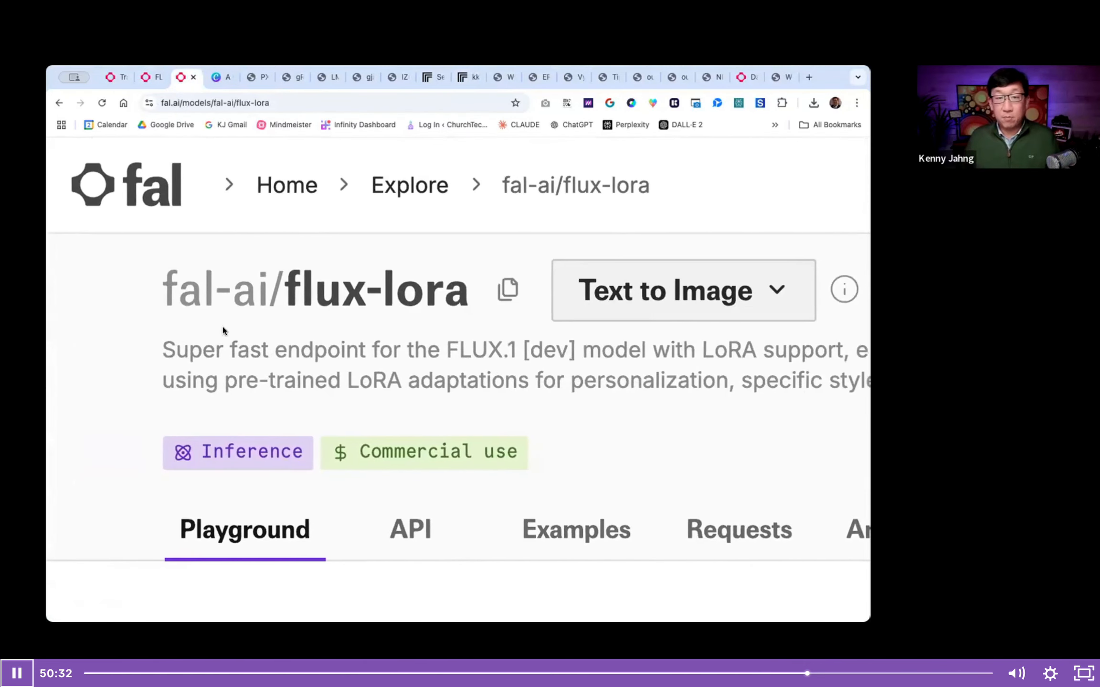
{"action": "scroll", "coordinate": [222, 327], "scroll_direction": "down", "scroll_amount": 10}
{"action": "left_click", "coordinate": [300, 273]}
{"action": "triple_click", "coordinate": [300, 273]}
{"action": "key", "text": "super+c"}
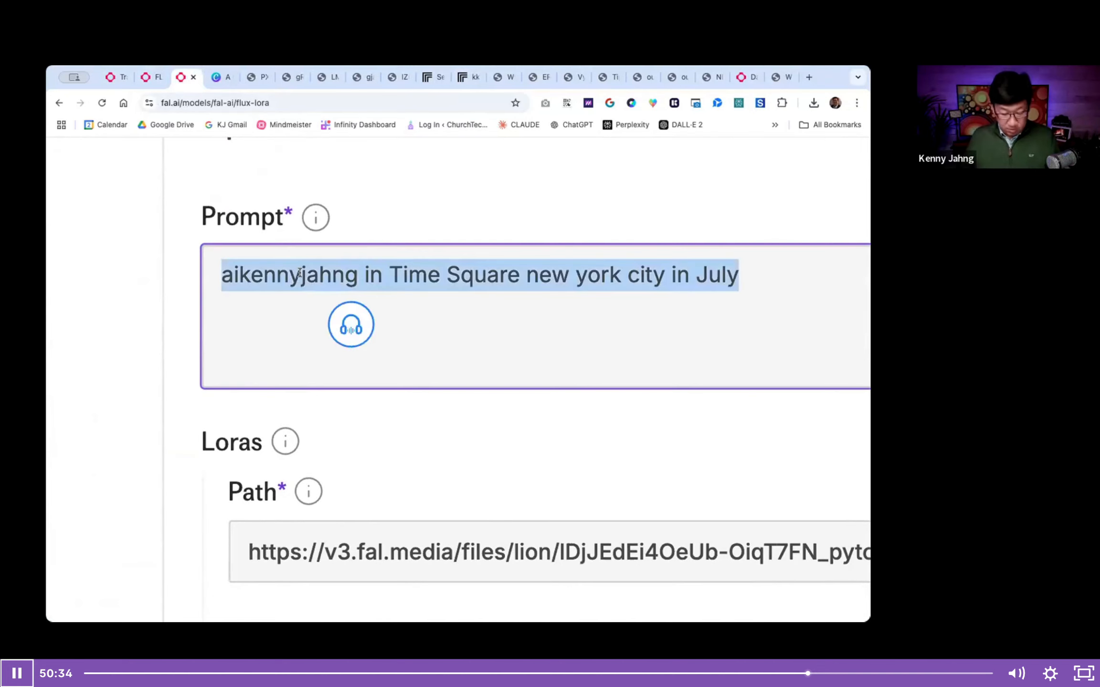
{"action": "left_click", "coordinate": [431, 77]}
{"action": "left_click", "coordinate": [467, 77]}
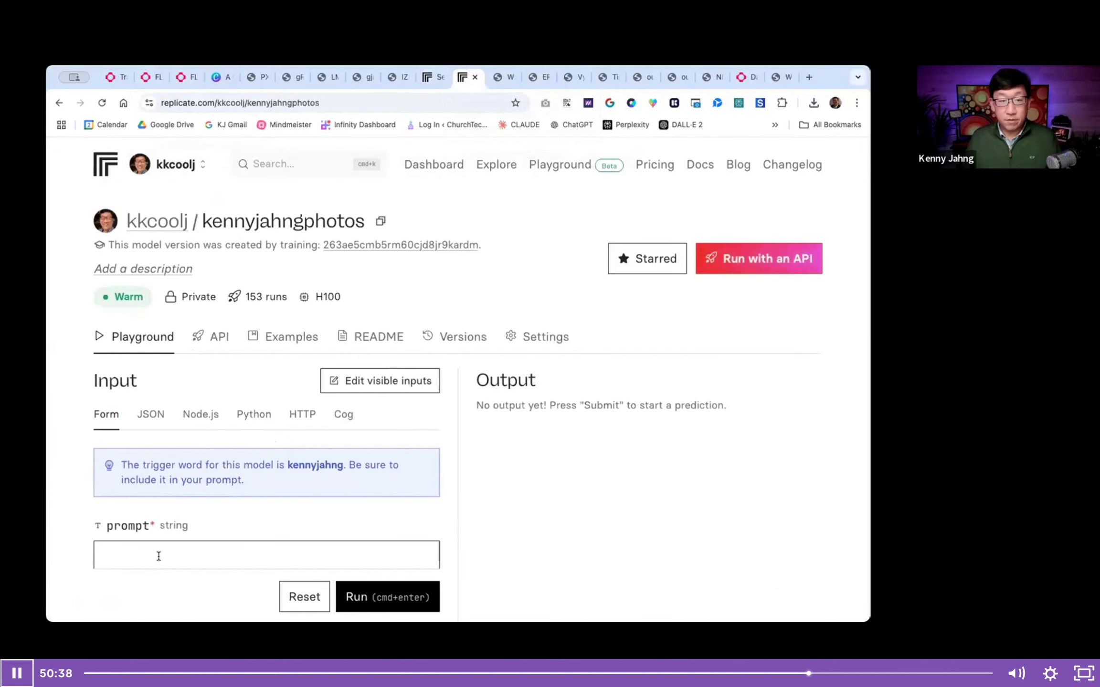
{"action": "scroll", "coordinate": [157, 544], "scroll_direction": "down", "scroll_amount": 5}
{"action": "left_click", "coordinate": [161, 281]}
{"action": "key", "text": "super+v"}
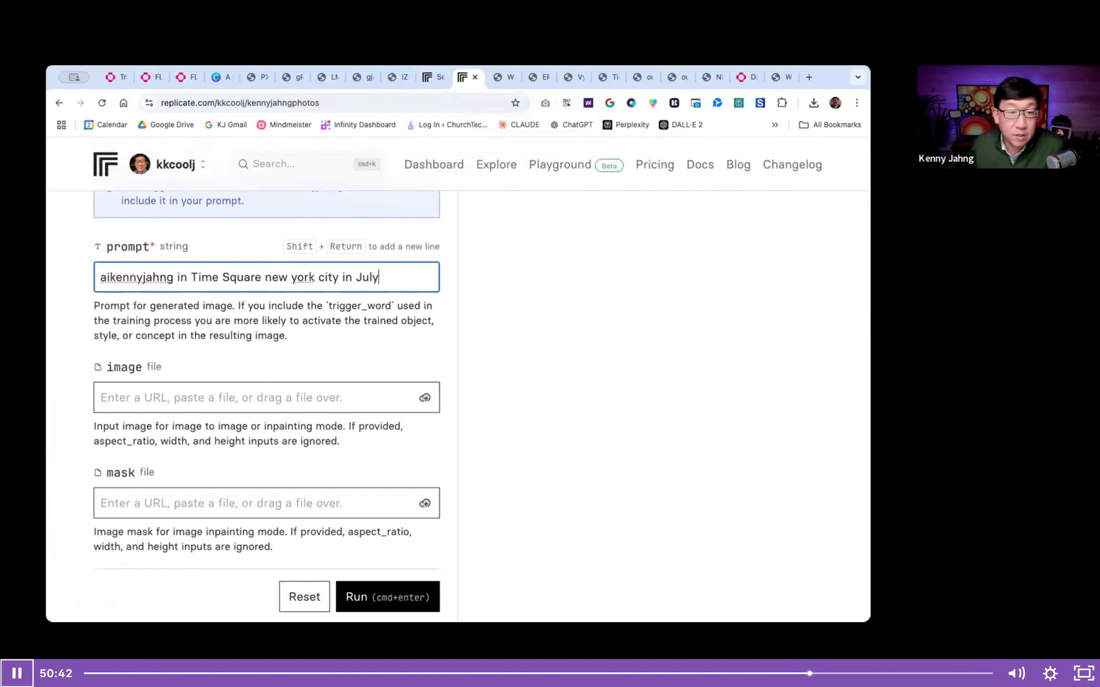
- Compare the prompt with the model's trigger word and remove the "ai" prefix from the start of the prompt
{"action": "scroll", "coordinate": [255, 312], "scroll_direction": "up", "scroll_amount": 6}
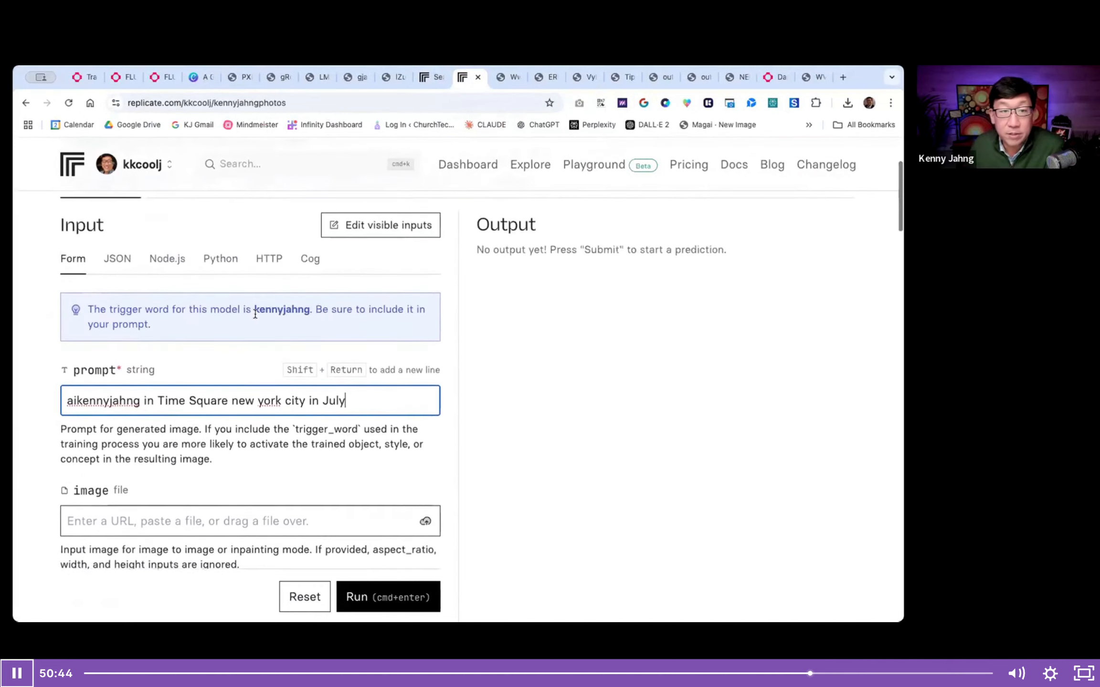
{"action": "left_click_drag", "start_coordinate": [169, 221], "coordinate": [334, 218]}
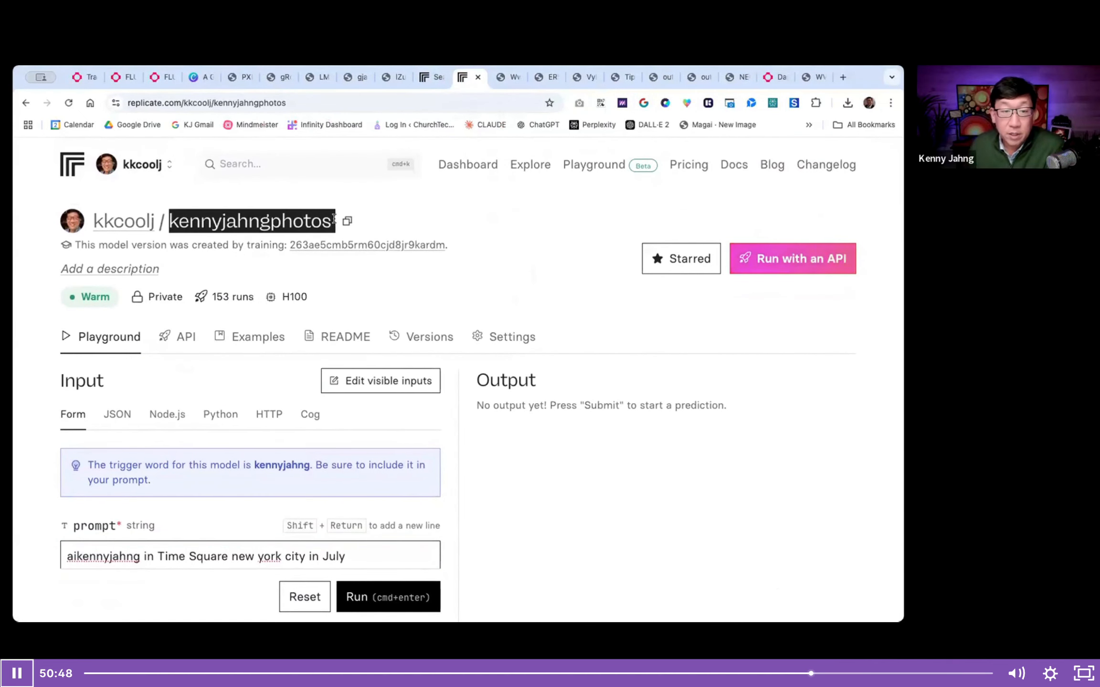
{"action": "scroll", "coordinate": [100, 341], "scroll_direction": "down", "scroll_amount": 3}
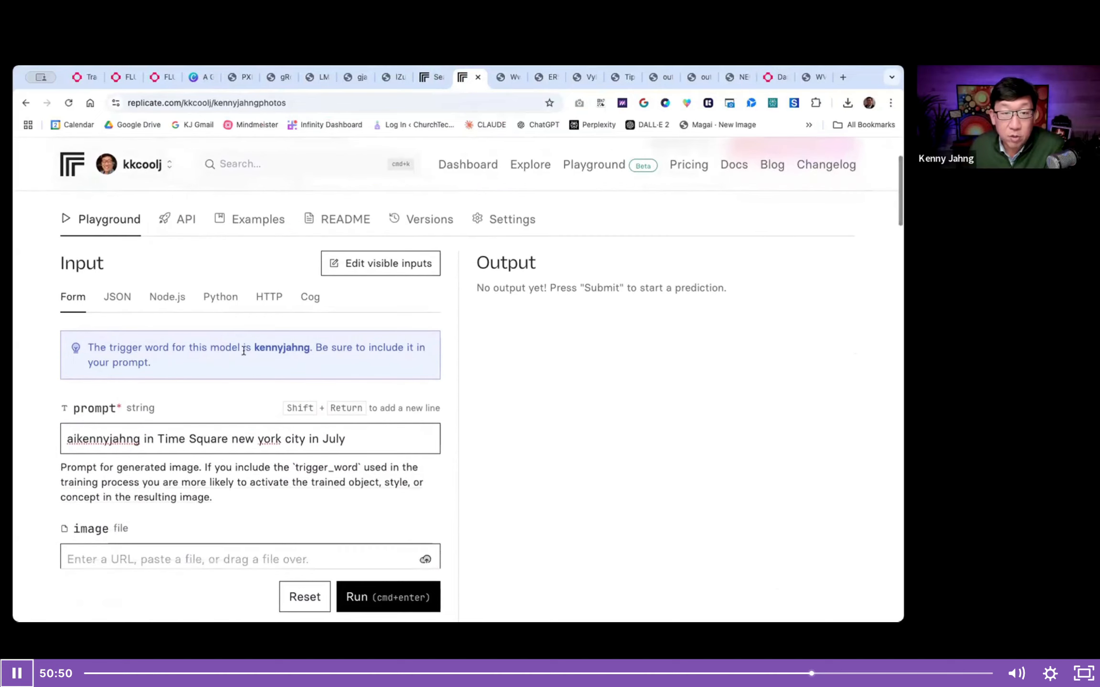
{"action": "left_click", "coordinate": [76, 439]}
{"action": "key", "text": "BackSpace"}
{"action": "key", "text": "BackSpace"}
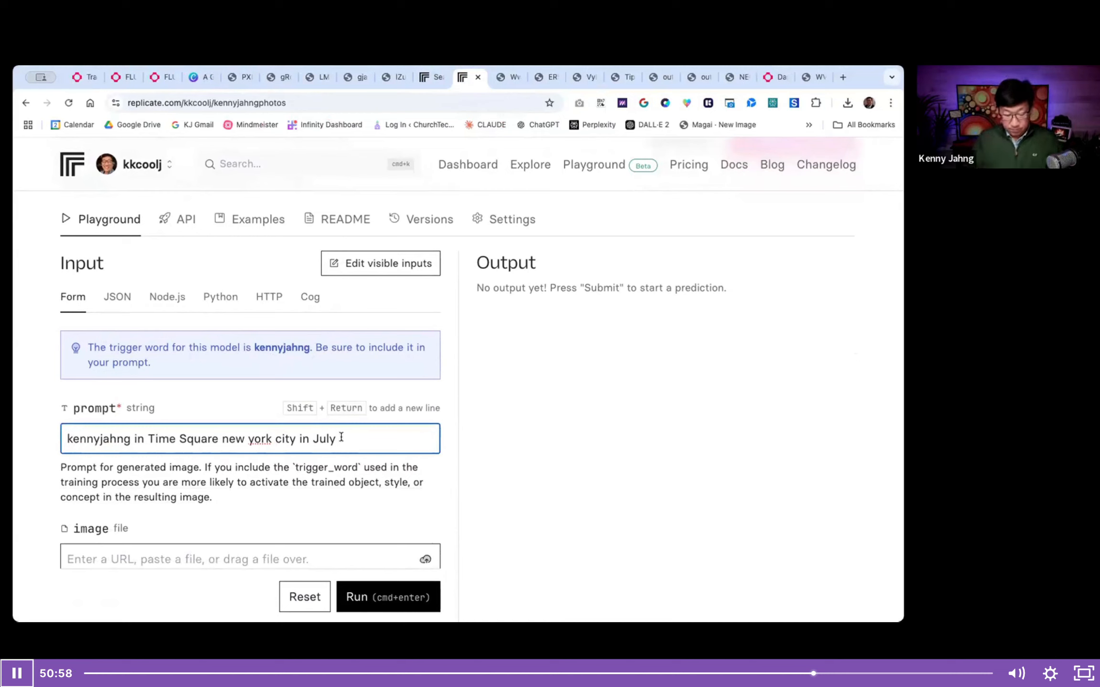
- Extend the end of the prompt with "holding up a coffee cup to the"
{"action": "key", "text": "BackSpace"}
{"action": "type", "text": "holid"}
{"action": "key", "text": "BackSpace"}
{"action": "key", "text": "BackSpace"}
{"action": "type", "text": "ding up"}
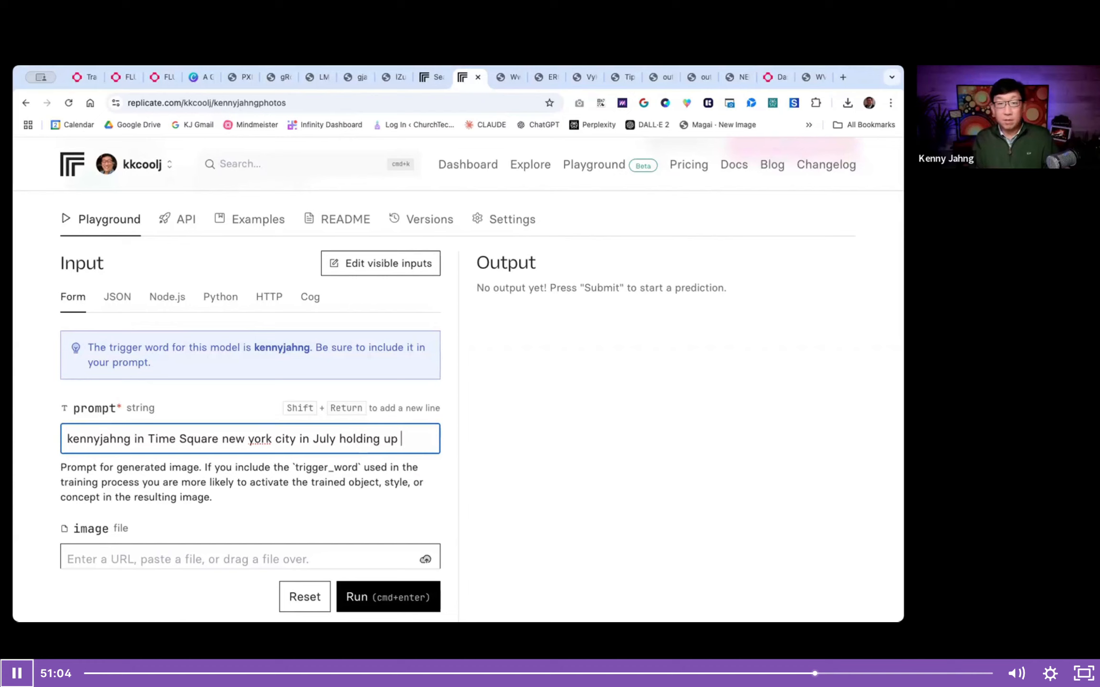
{"action": "type", "text": " a coffee cup"}
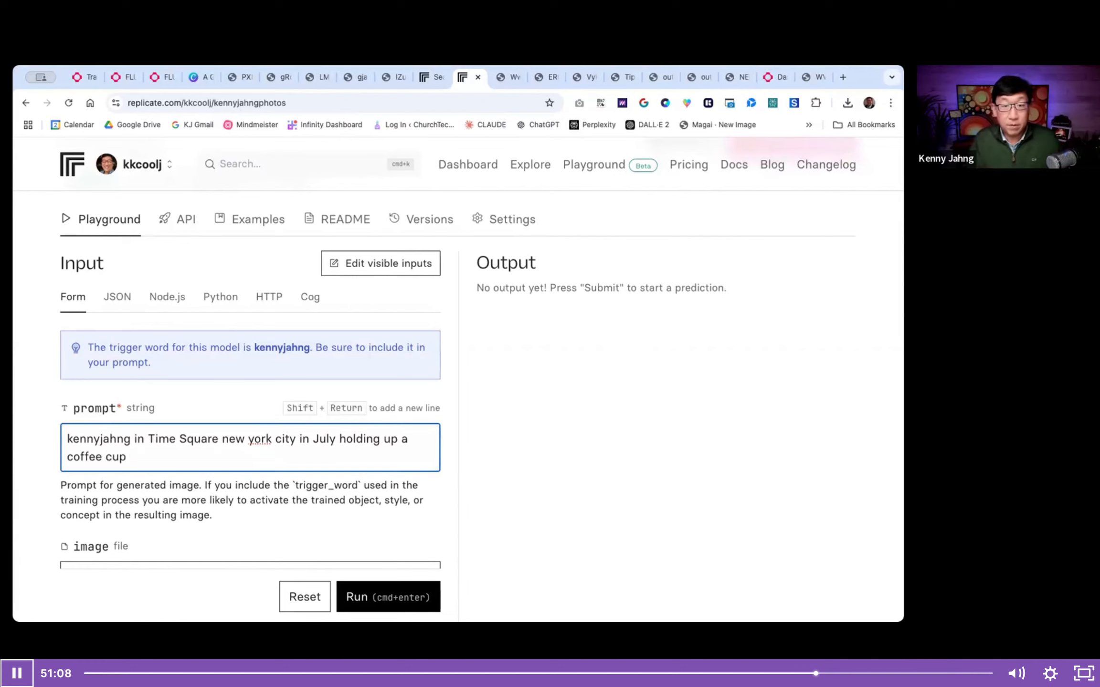
{"action": "key", "text": "BackSpace"}
{"action": "key", "text": "BackSpace"}
{"action": "key", "text": "BackSpace"}
{"action": "key", "text": "BackSpace"}
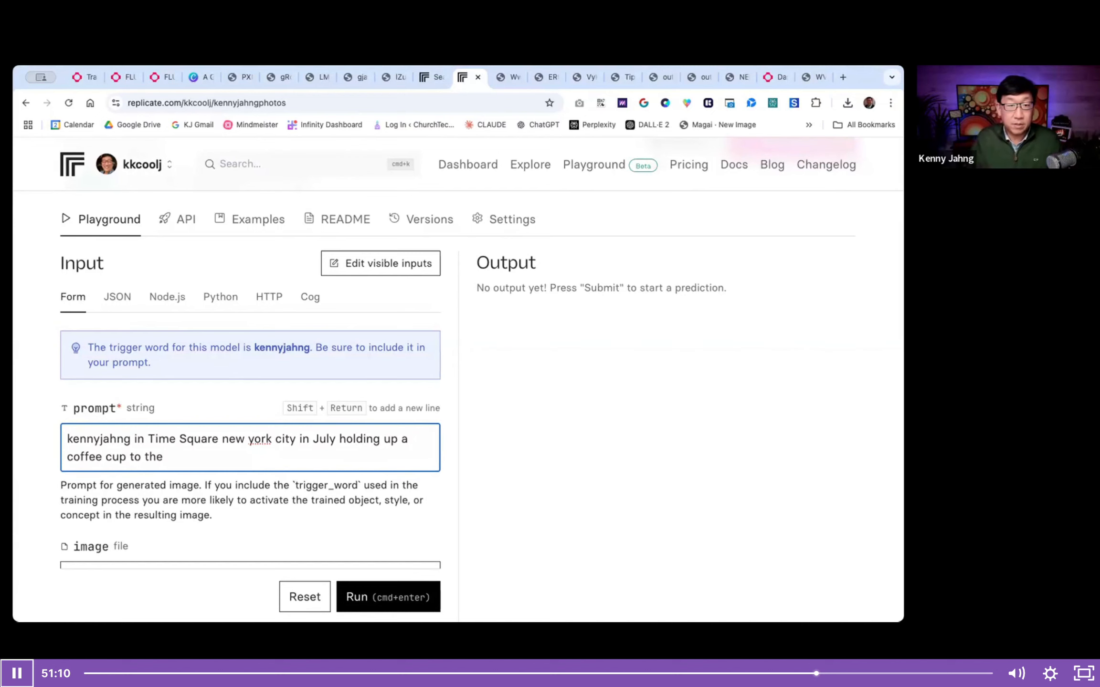
- Set the aspect ratio of the generated image to 21:9
{"action": "scroll", "coordinate": [356, 339], "scroll_direction": "down", "scroll_amount": 7}
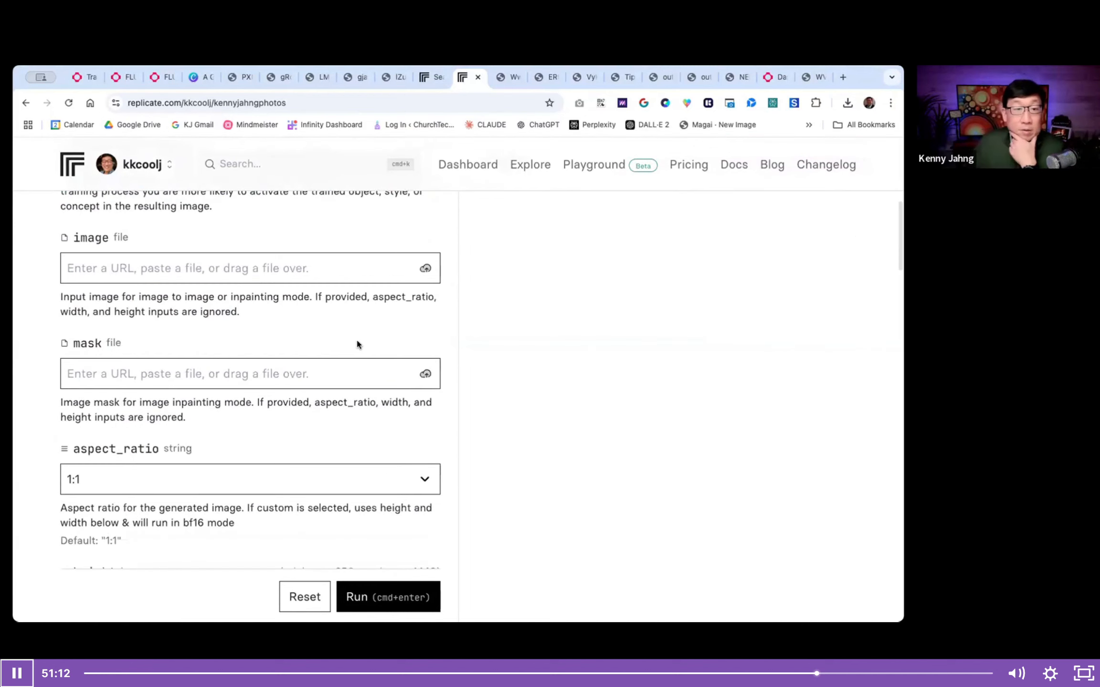
{"action": "scroll", "coordinate": [357, 344], "scroll_direction": "down", "scroll_amount": 4}
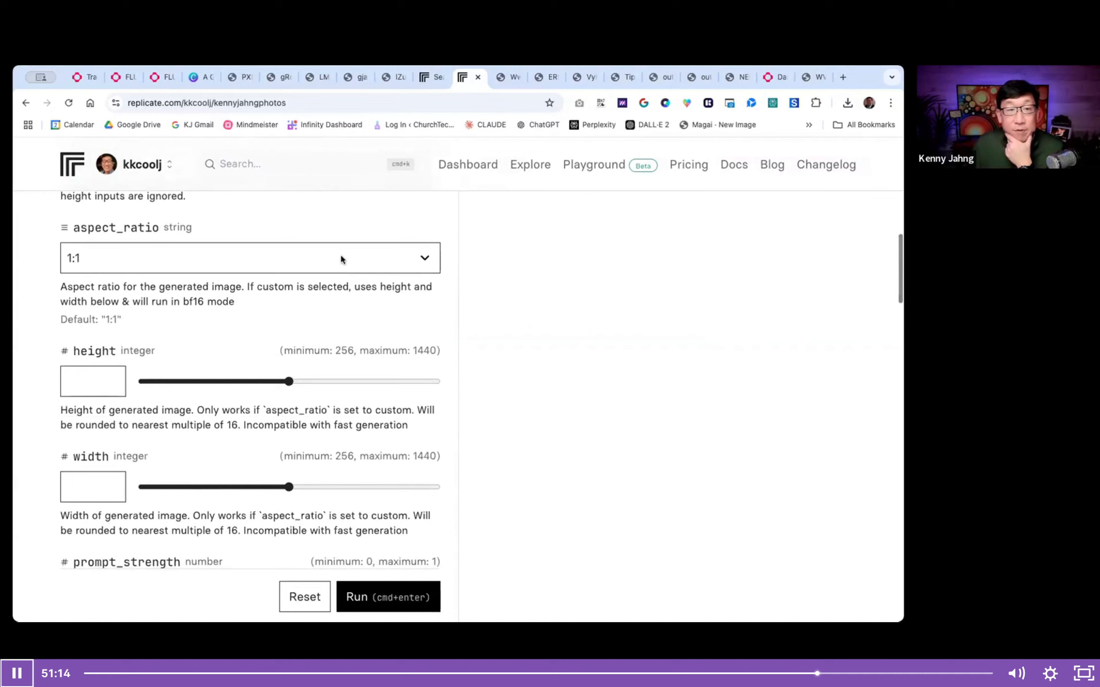
{"action": "left_click", "coordinate": [341, 256]}
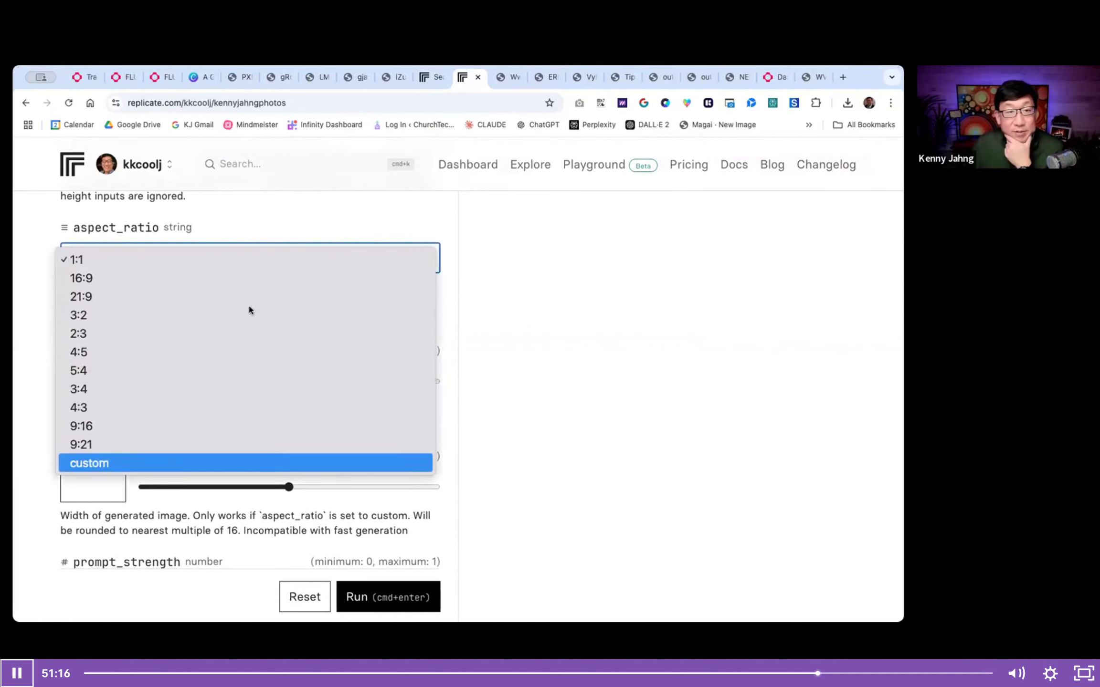
{"action": "left_click", "coordinate": [189, 295]}
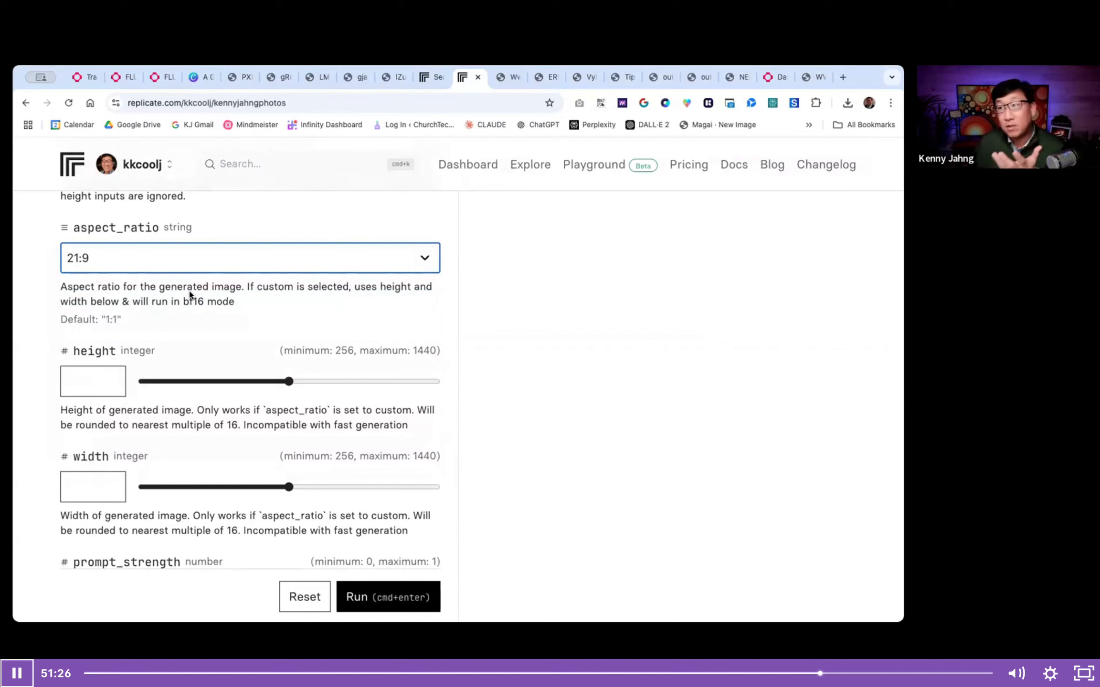
- Set the number of outputs to generate to 4
{"action": "scroll", "coordinate": [189, 295], "scroll_direction": "down", "scroll_amount": 1}
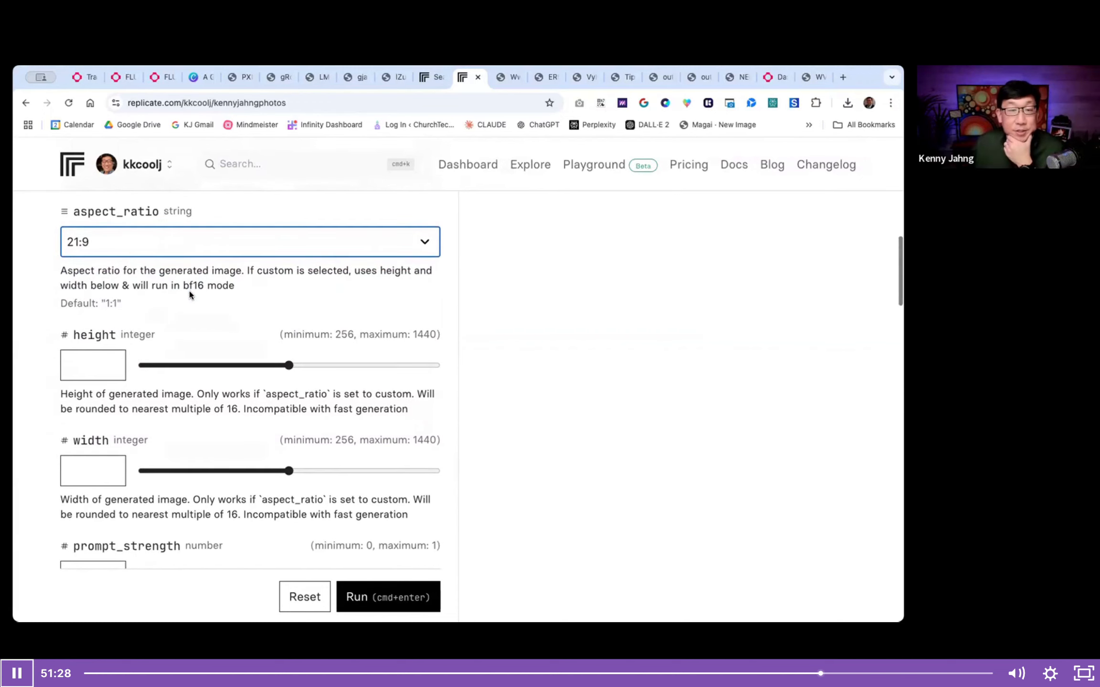
{"action": "scroll", "coordinate": [190, 293], "scroll_direction": "down", "scroll_amount": 5}
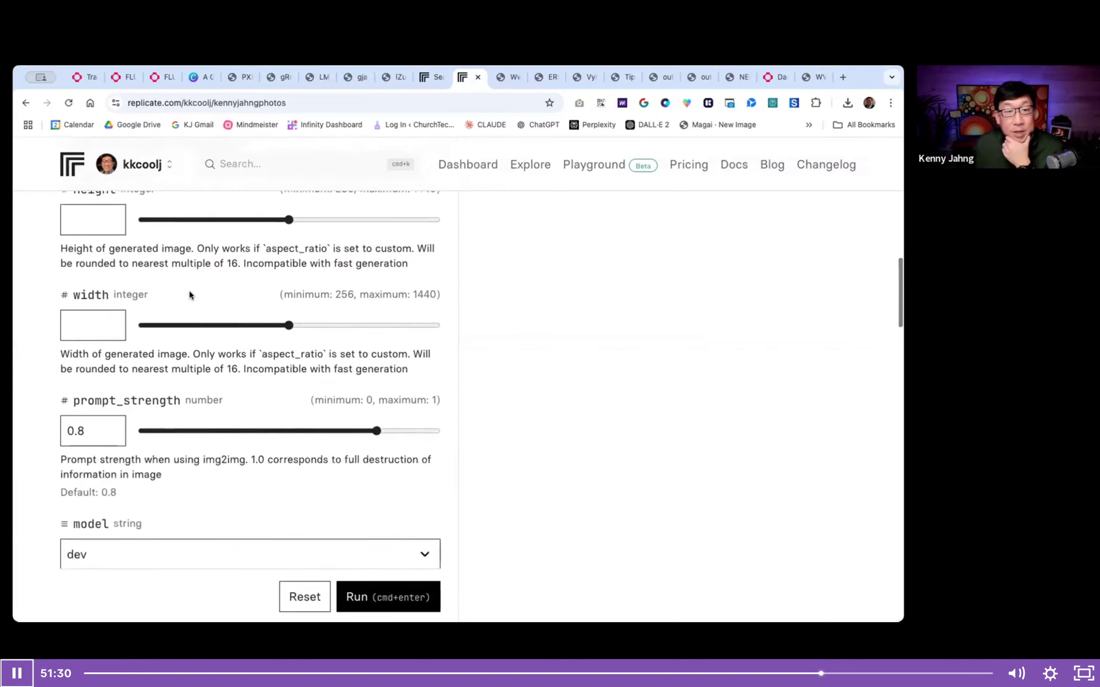
{"action": "scroll", "coordinate": [189, 292], "scroll_direction": "down", "scroll_amount": 6}
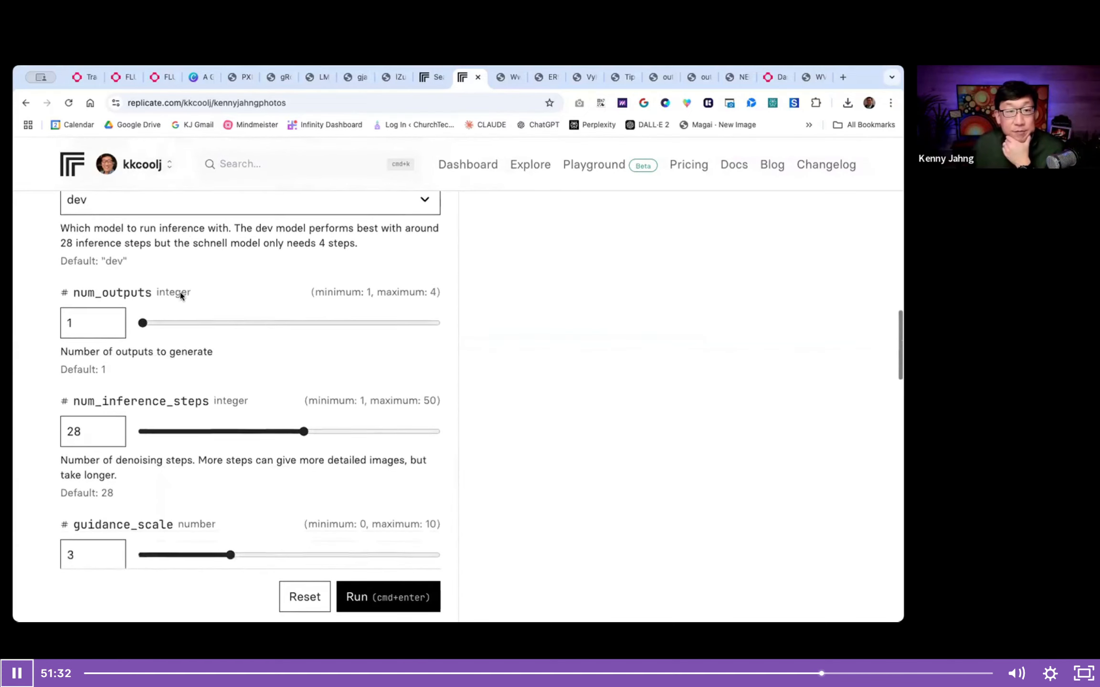
{"action": "left_click_drag", "start_coordinate": [143, 295], "coordinate": [441, 299]}
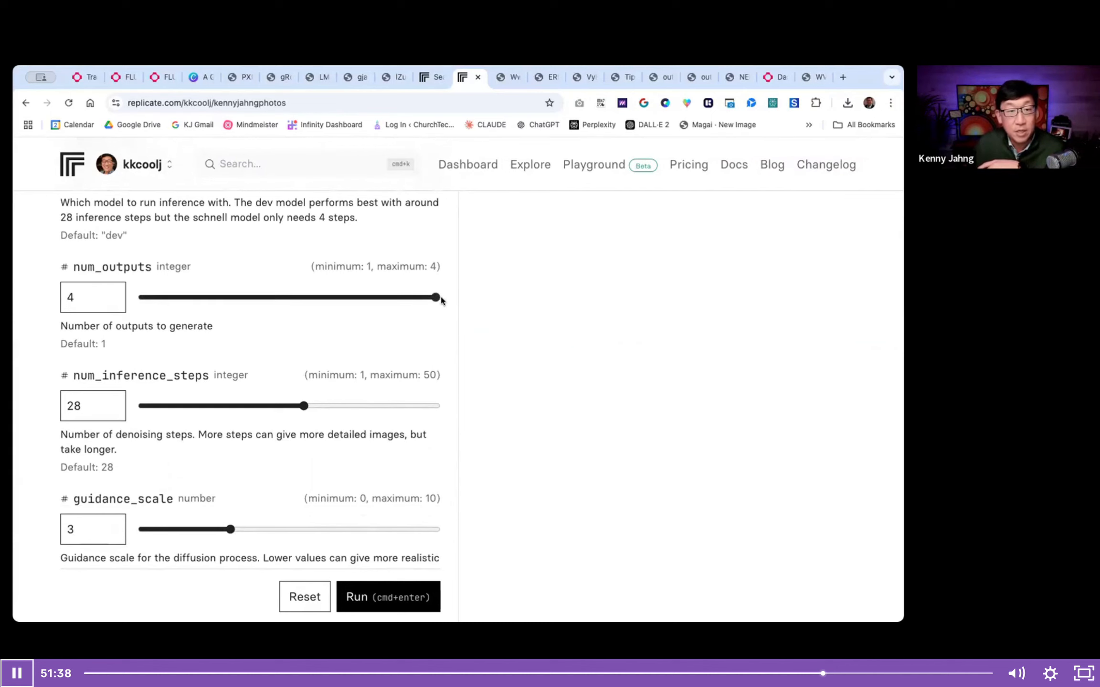
- Try to set the output format of the generated images to jpg
{"action": "scroll", "coordinate": [441, 299], "scroll_direction": "down", "scroll_amount": 10}
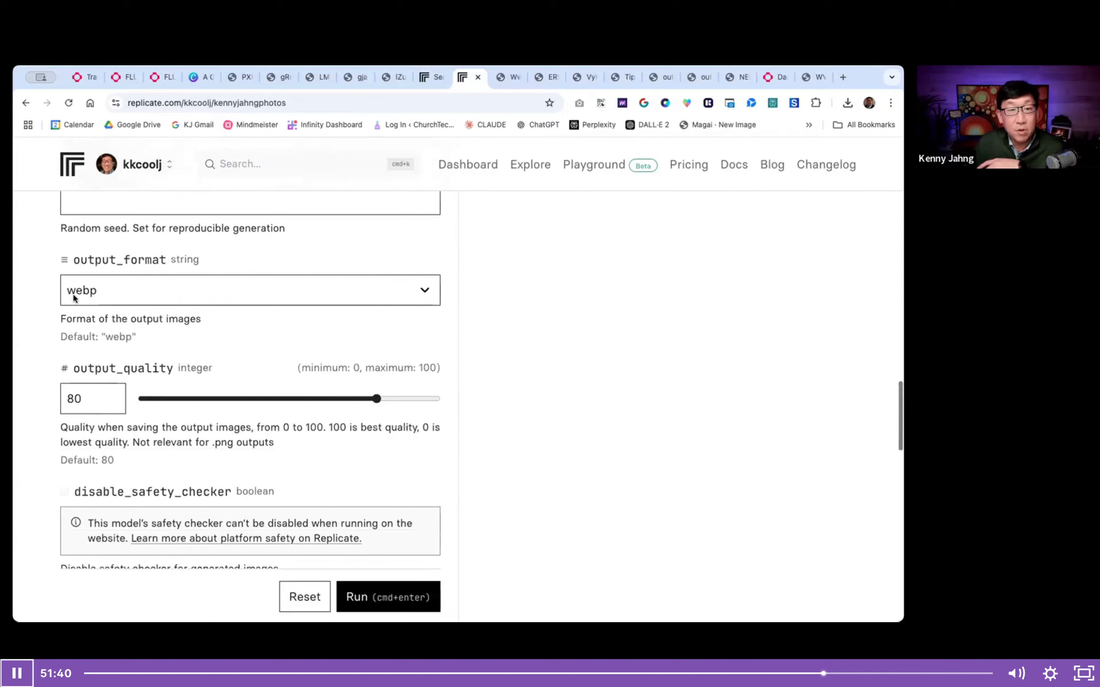
{"action": "left_click", "coordinate": [72, 296]}
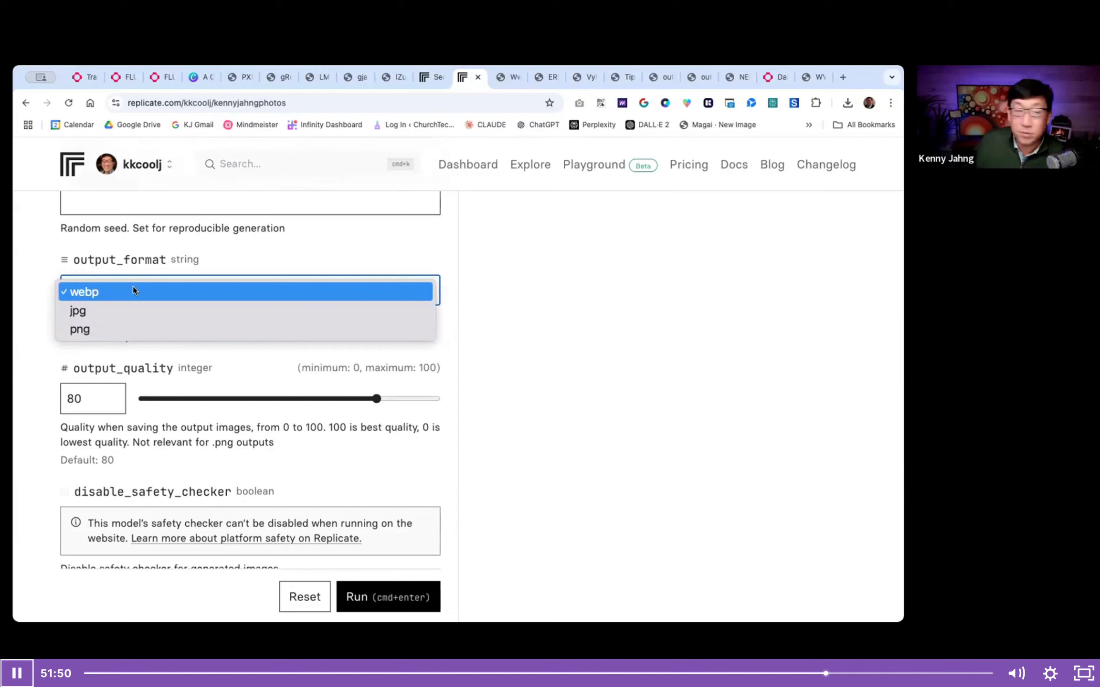
{"action": "left_click", "coordinate": [117, 308]}
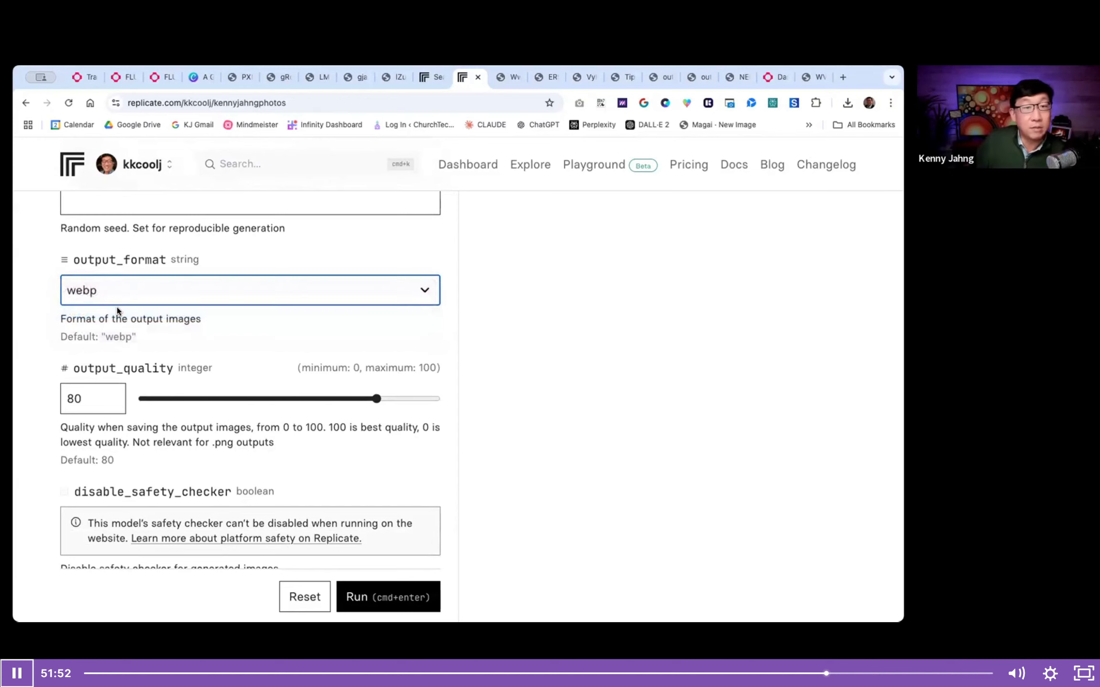
{"action": "scroll", "coordinate": [117, 311], "scroll_direction": "down", "scroll_amount": 10}
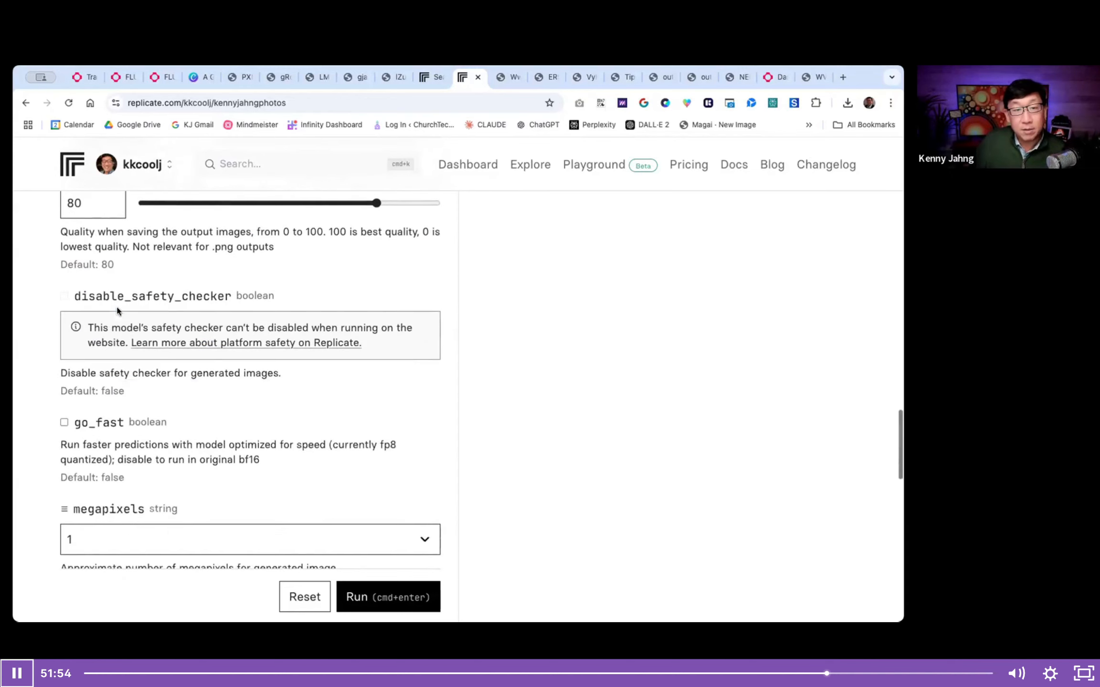
- Run the model with the coffee-cup prompt and current settings, and review the generated images
{"action": "scroll", "coordinate": [117, 308], "scroll_direction": "down", "scroll_amount": 5}
{"action": "scroll", "coordinate": [117, 308], "scroll_direction": "up", "scroll_amount": 15}
{"action": "scroll", "coordinate": [117, 309], "scroll_direction": "up", "scroll_amount": 5}
{"action": "scroll", "coordinate": [117, 309], "scroll_direction": "down", "scroll_amount": 10}
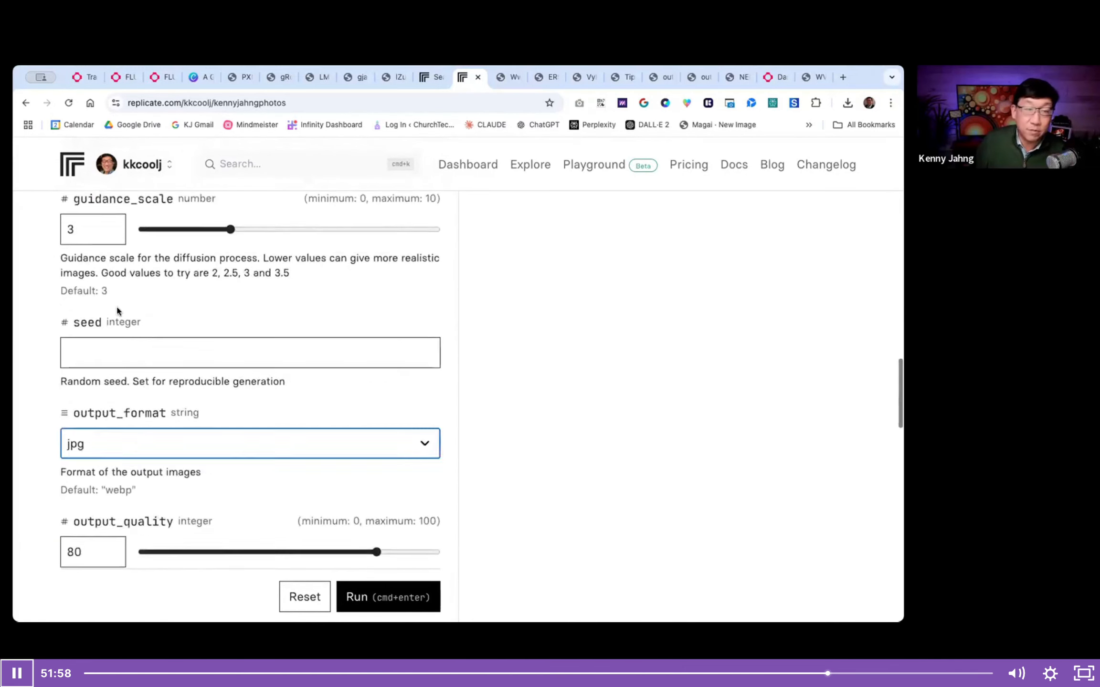
{"action": "left_click", "coordinate": [354, 573]}
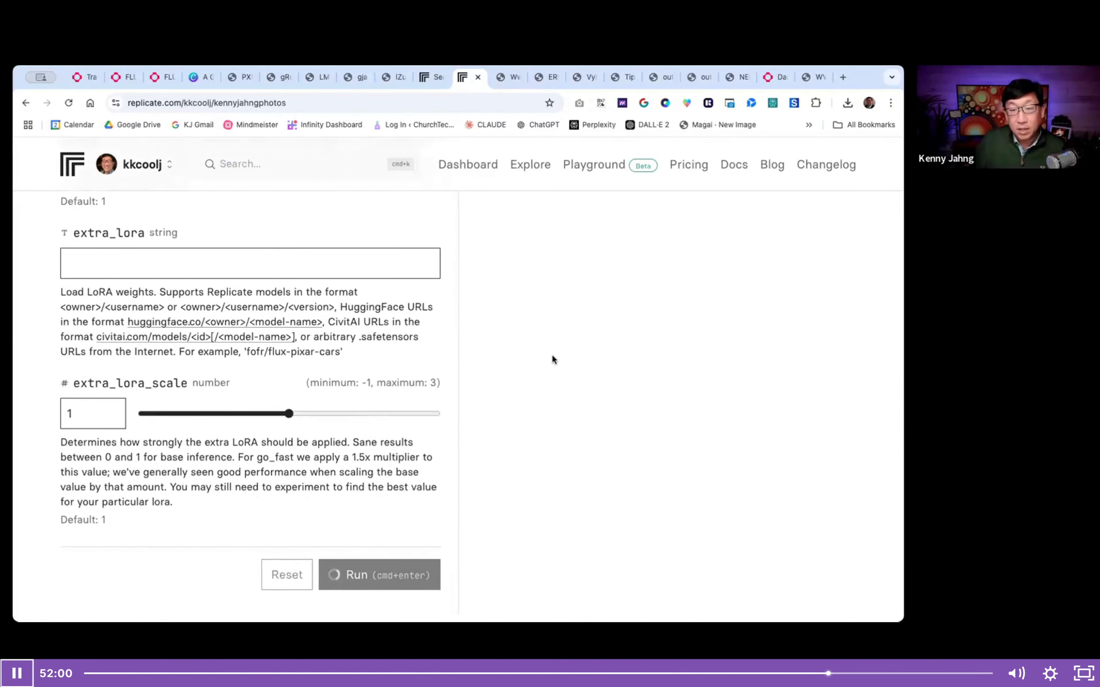
{"action": "scroll", "coordinate": [552, 355], "scroll_direction": "up", "scroll_amount": 10}
{"action": "scroll", "coordinate": [551, 356], "scroll_direction": "up", "scroll_amount": 10}
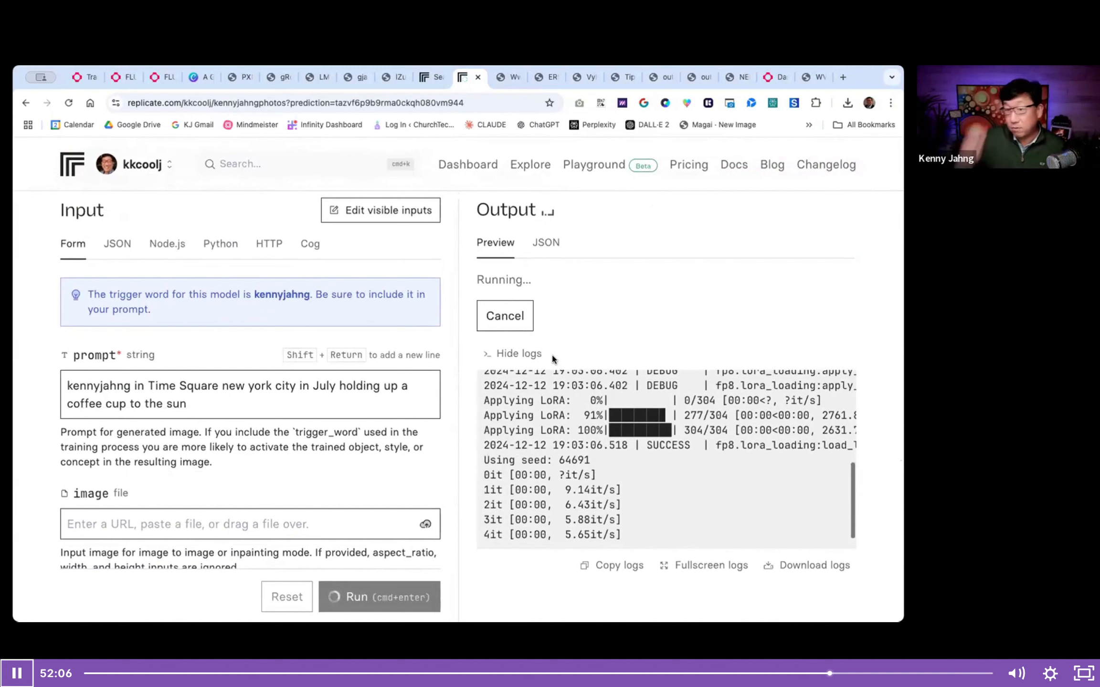
{"action": "scroll", "coordinate": [542, 451], "scroll_direction": "down", "scroll_amount": 2}
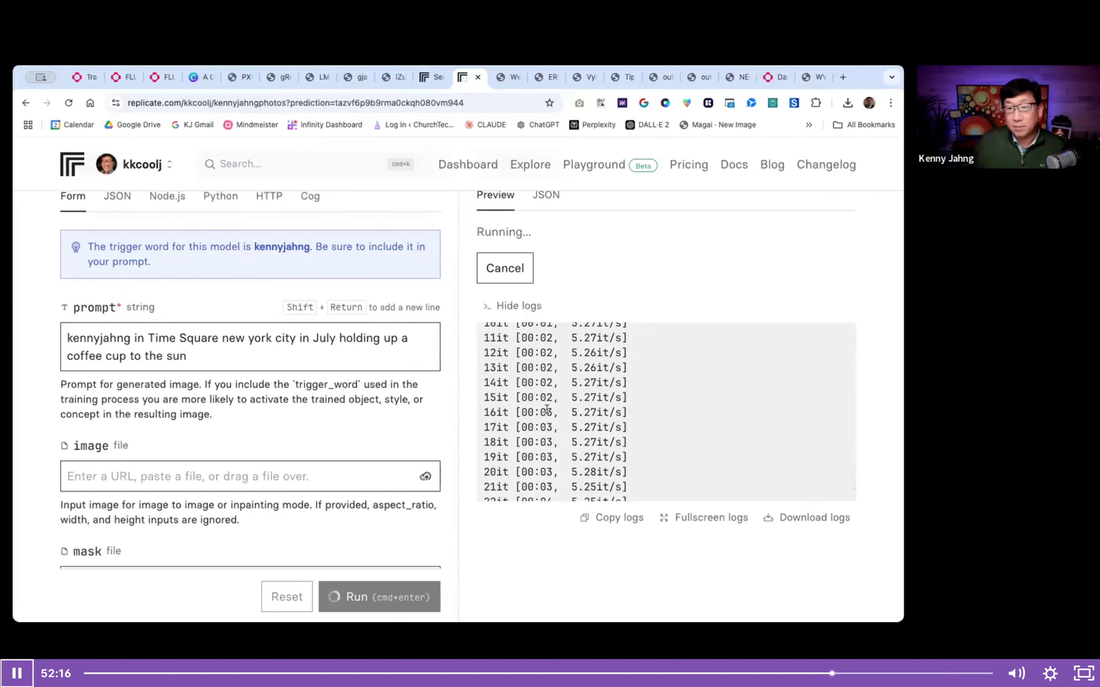
{"action": "scroll", "coordinate": [547, 403], "scroll_direction": "down", "scroll_amount": 1}
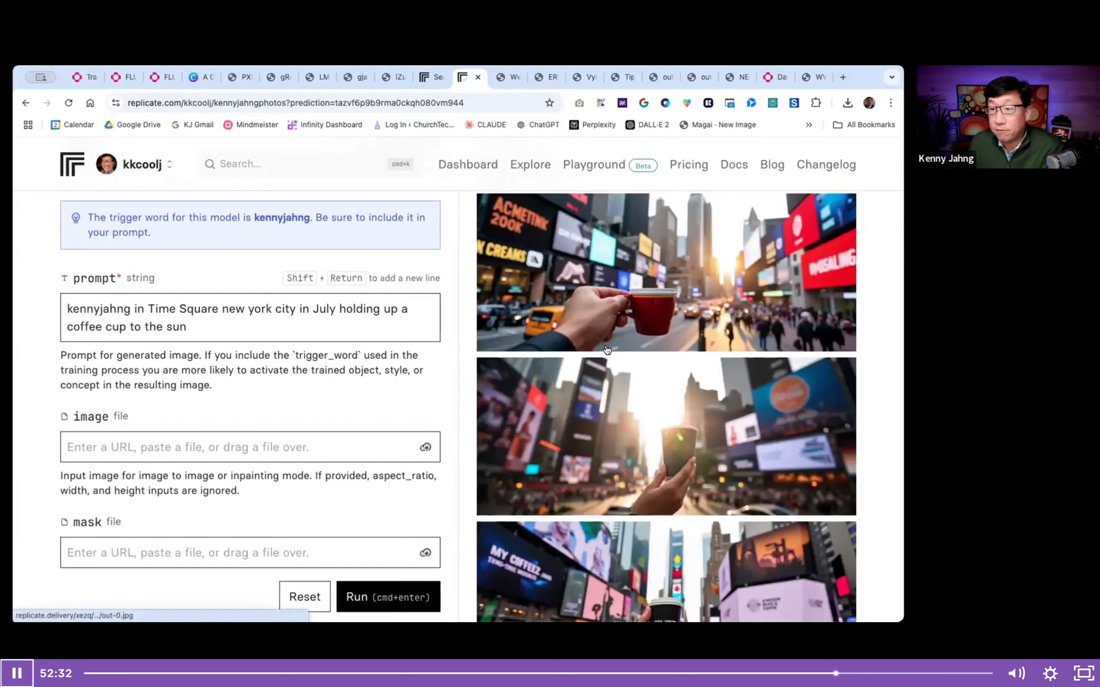
{"action": "scroll", "coordinate": [607, 350], "scroll_direction": "down", "scroll_amount": 4}
{"action": "scroll", "coordinate": [607, 350], "scroll_direction": "up", "scroll_amount": 8}
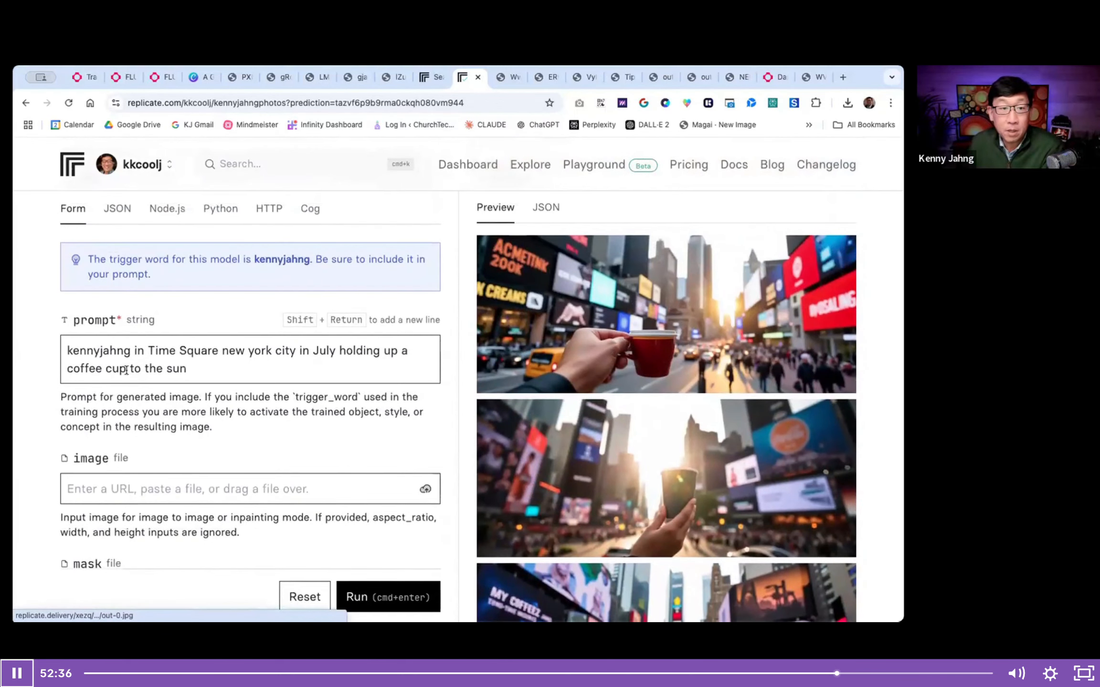
- Remove "holding up a coffee cup to the sun" from the prompt and generate the images again
{"action": "left_click", "coordinate": [374, 378]}
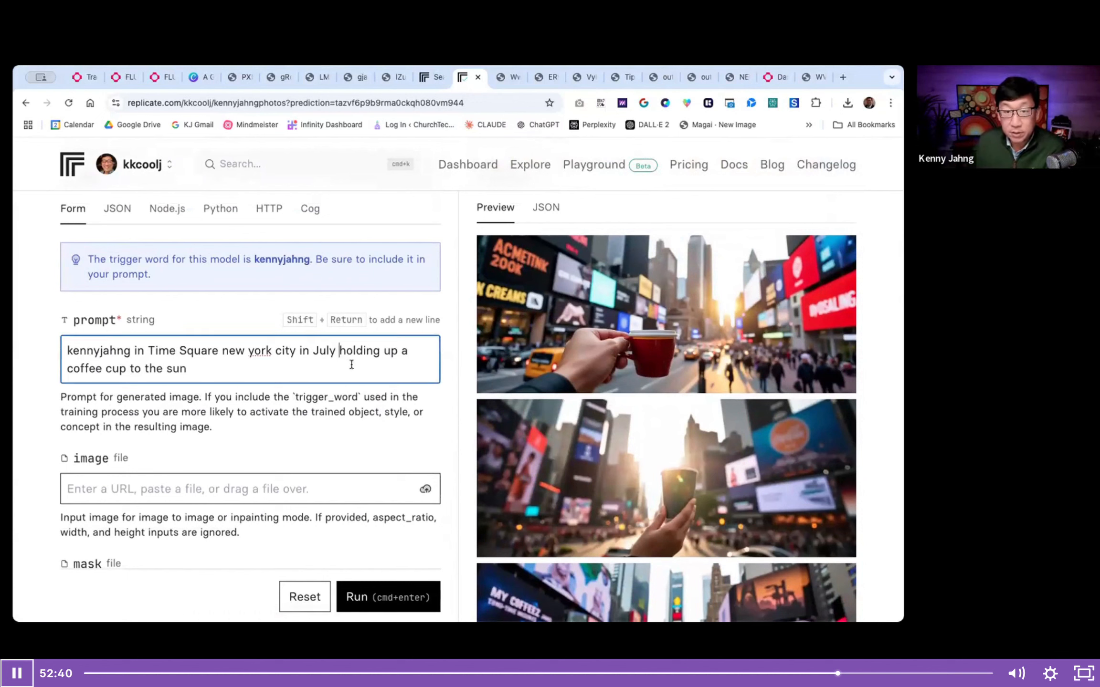
{"action": "left_click", "coordinate": [336, 350], "text": "shift"}
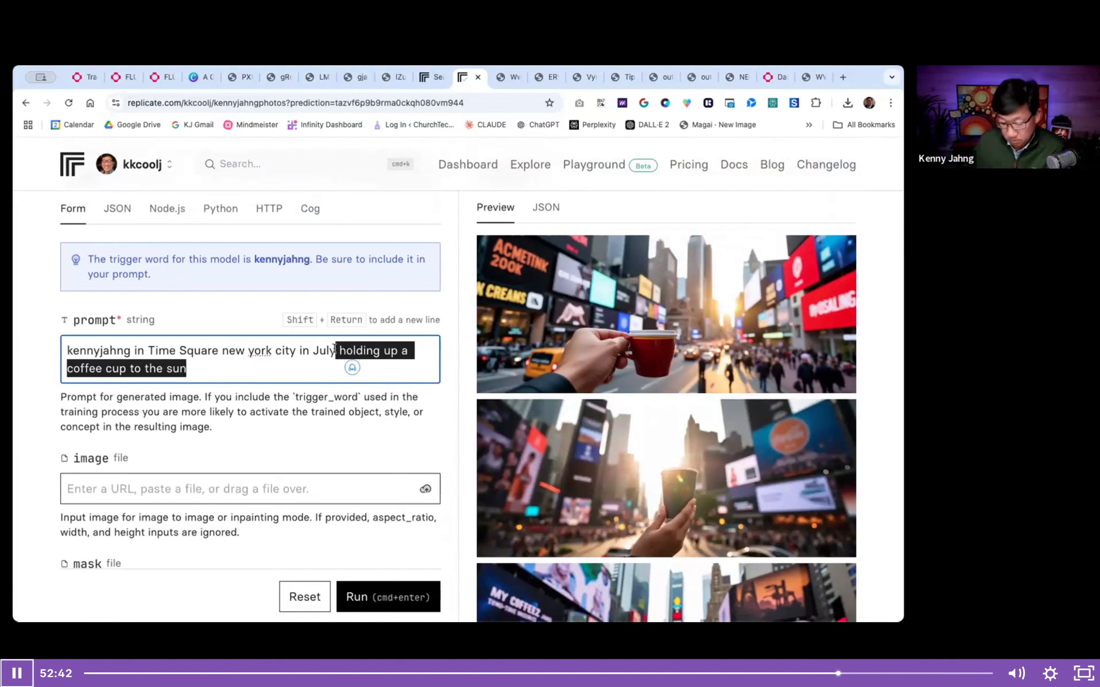
{"action": "key", "text": "BackSpace"}
{"action": "left_click", "coordinate": [356, 598]}
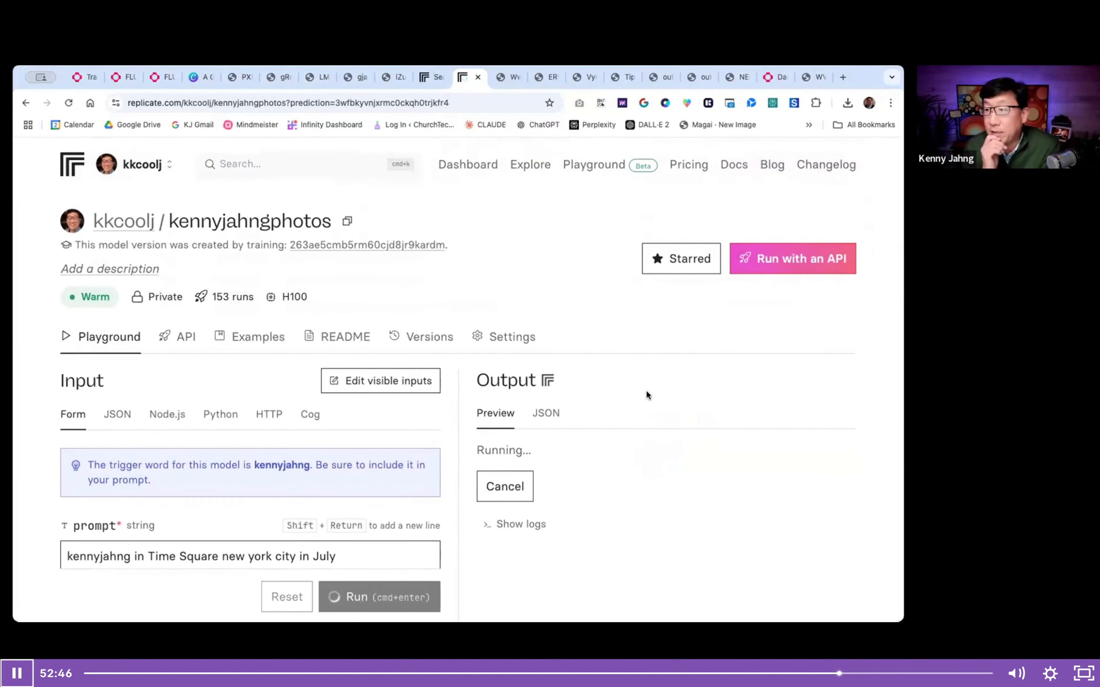
- Examine all of the newly generated Times Square images for whether the trained person appears in them
{"action": "scroll", "coordinate": [648, 395], "scroll_direction": "down", "scroll_amount": 1}
{"action": "scroll", "coordinate": [646, 392], "scroll_direction": "down", "scroll_amount": 3}
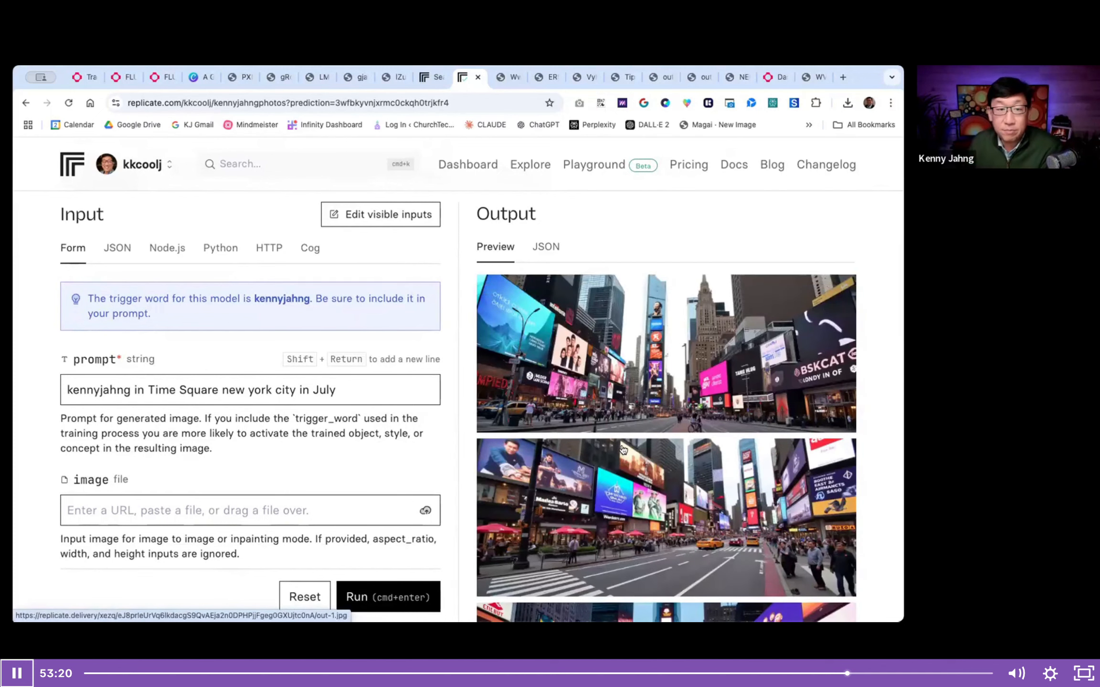
{"action": "scroll", "coordinate": [623, 449], "scroll_direction": "down", "scroll_amount": 5}
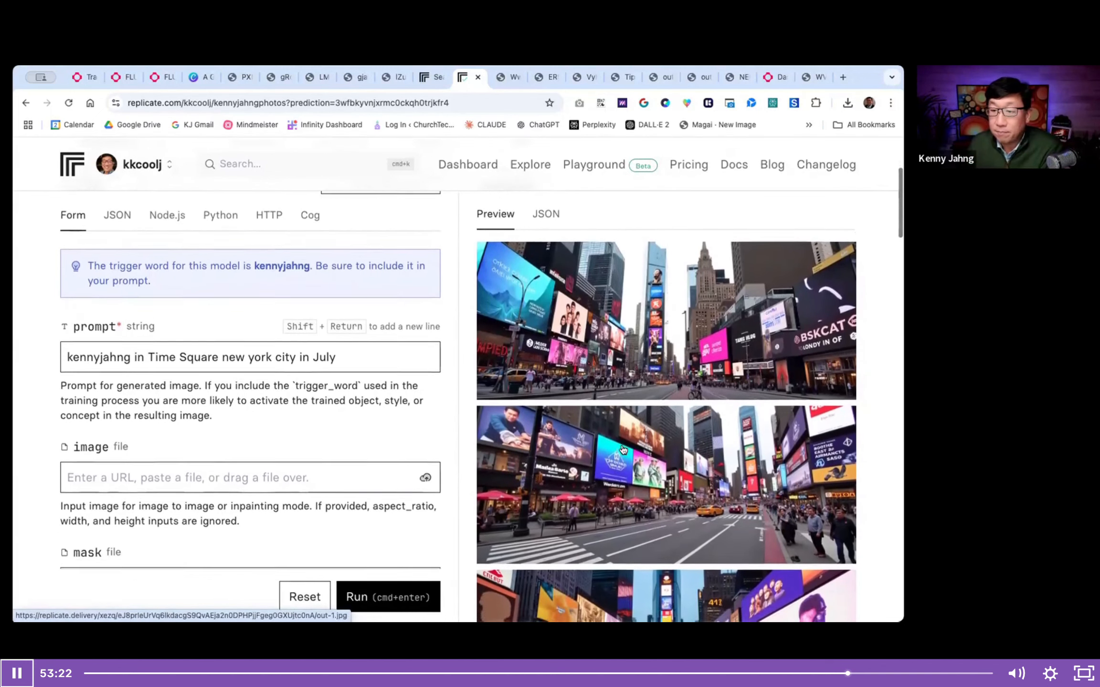
{"action": "scroll", "coordinate": [623, 448], "scroll_direction": "down", "scroll_amount": 6}
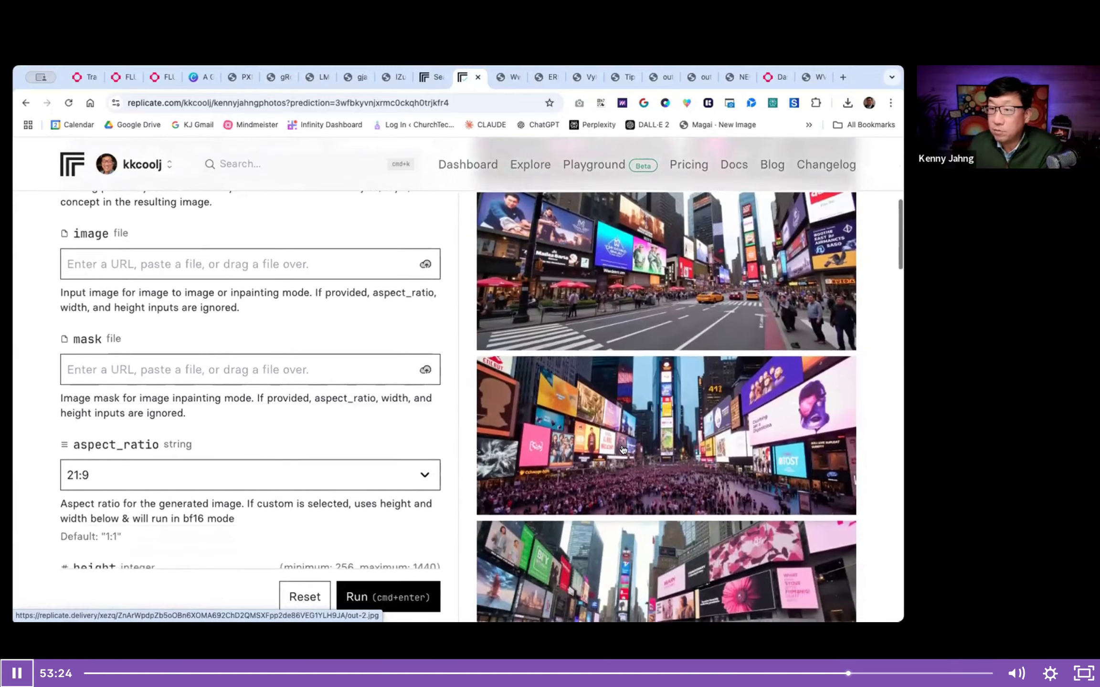
{"action": "scroll", "coordinate": [623, 449], "scroll_direction": "down", "scroll_amount": 7}
{"action": "scroll", "coordinate": [623, 449], "scroll_direction": "up", "scroll_amount": 9}
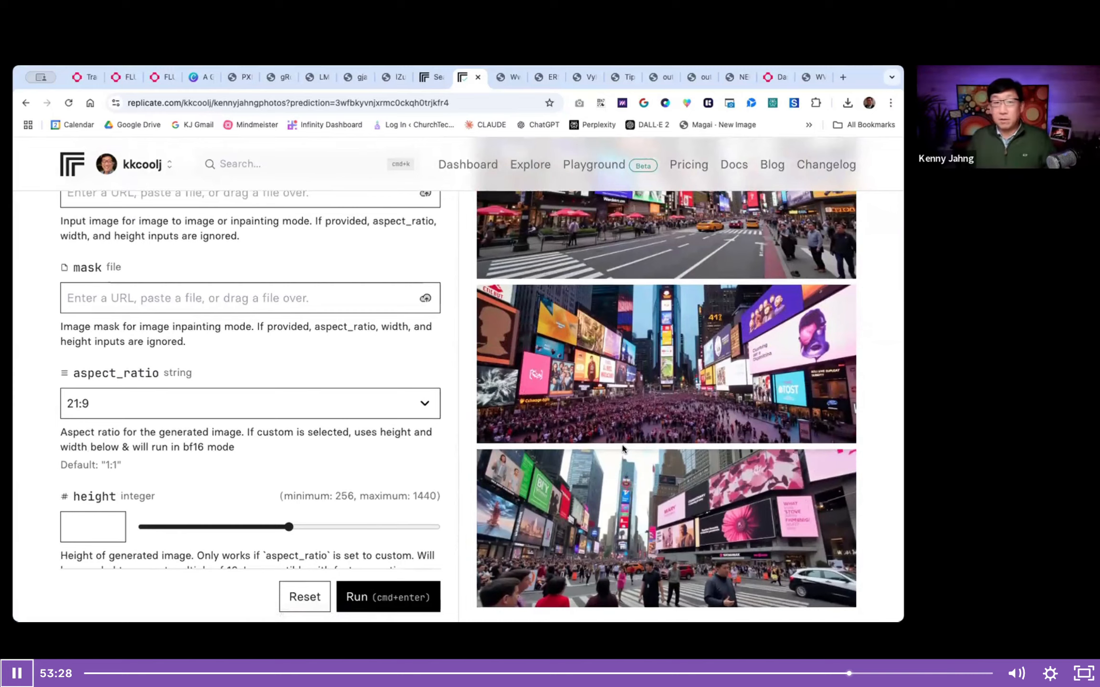
{"action": "scroll", "coordinate": [622, 449], "scroll_direction": "up", "scroll_amount": 6}
{"action": "scroll", "coordinate": [623, 449], "scroll_direction": "up", "scroll_amount": 2}
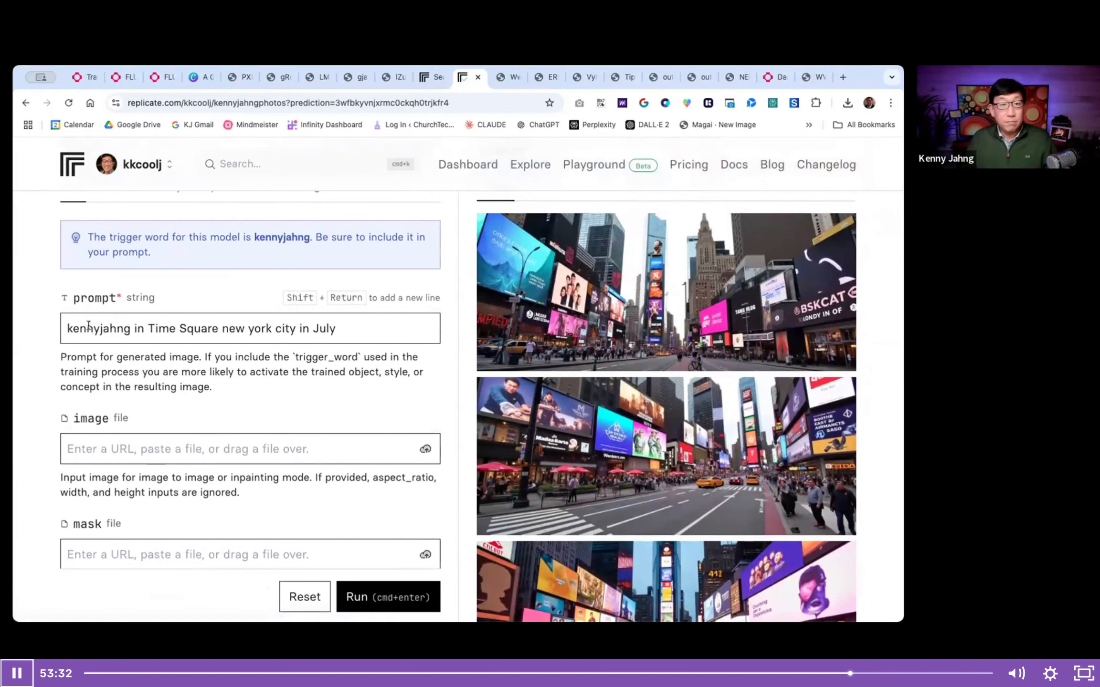
- Insert "photo of" before the trigger word and "standing" after it in the prompt
{"action": "left_click", "coordinate": [66, 328]}
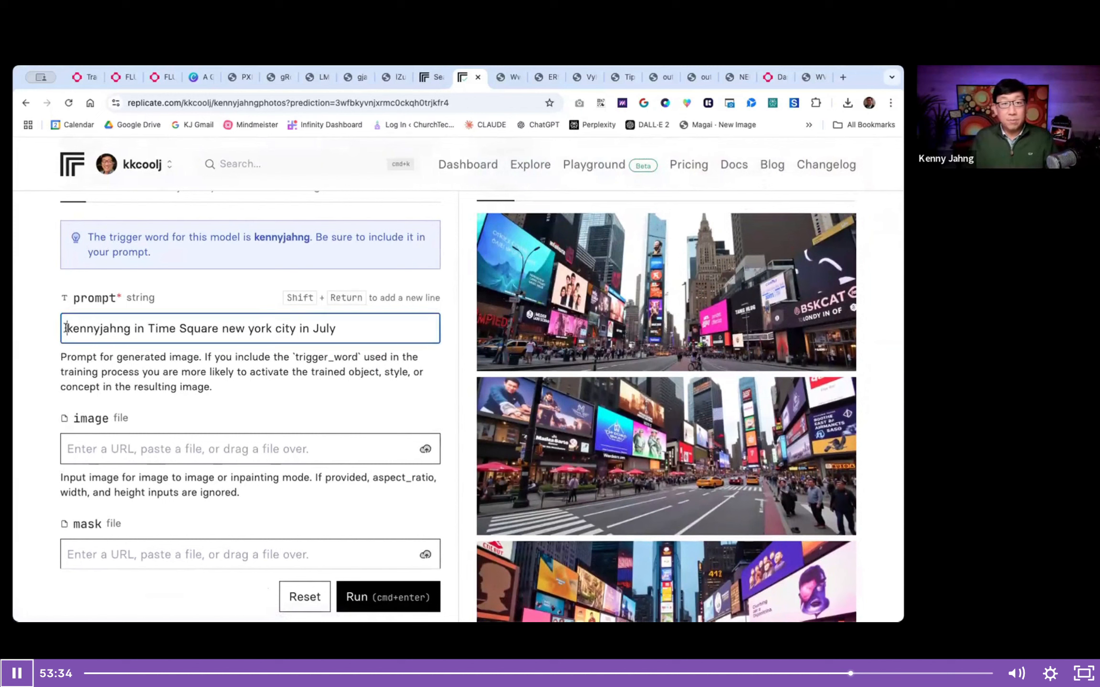
{"action": "type", "text": "photo of"}
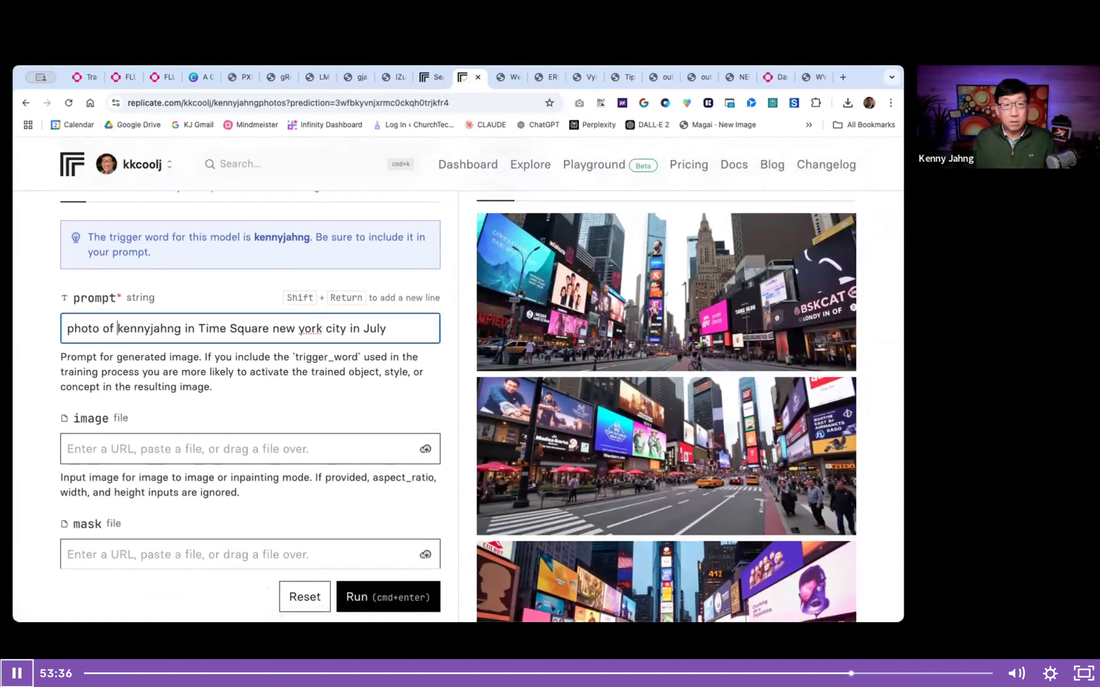
{"action": "left_click", "coordinate": [182, 328]}
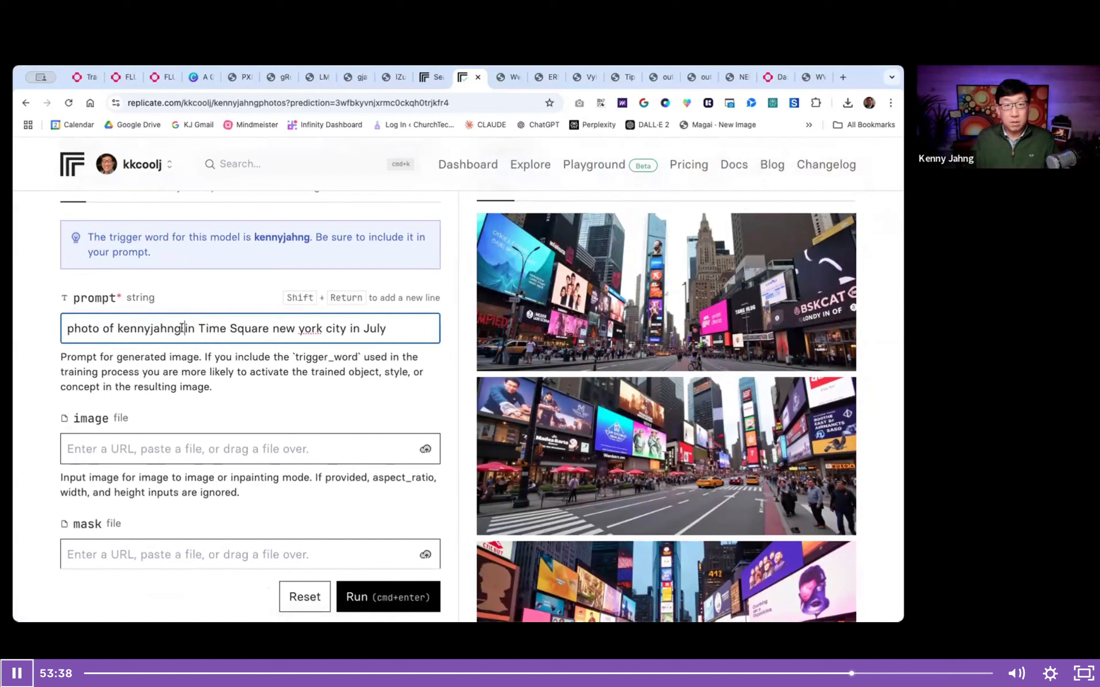
{"action": "type", "text": "standing"}
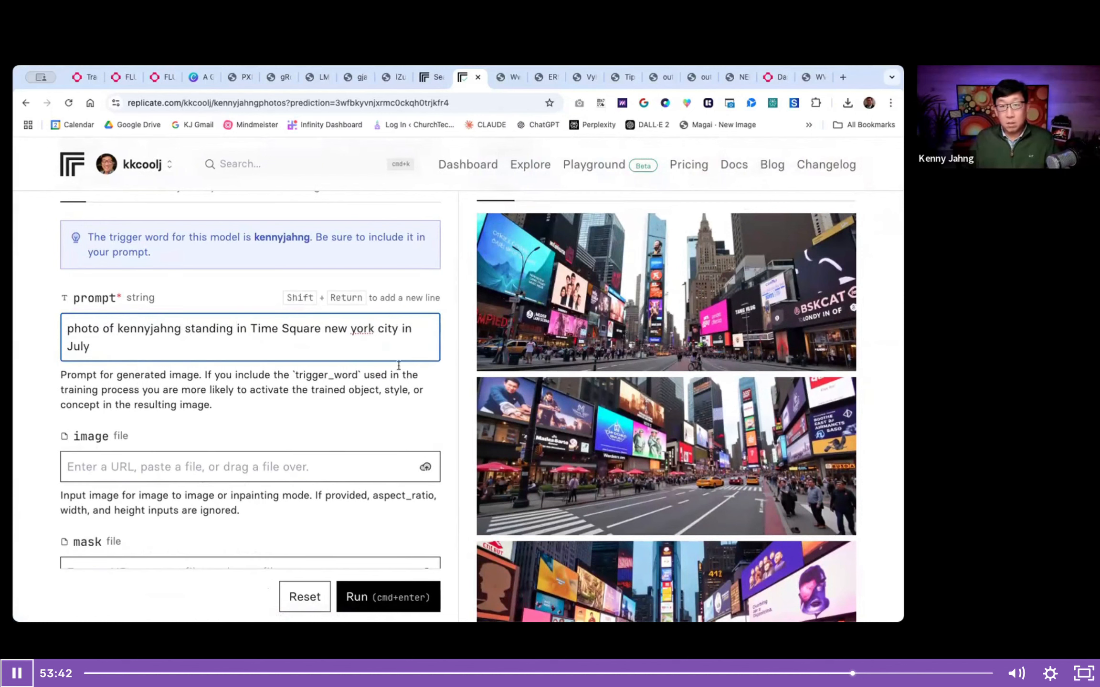
- Delete "in July" from the end of the prompt and generate a new set of images
{"action": "left_click_drag", "start_coordinate": [399, 329], "coordinate": [414, 366]}
{"action": "key", "text": "BackSpace"}
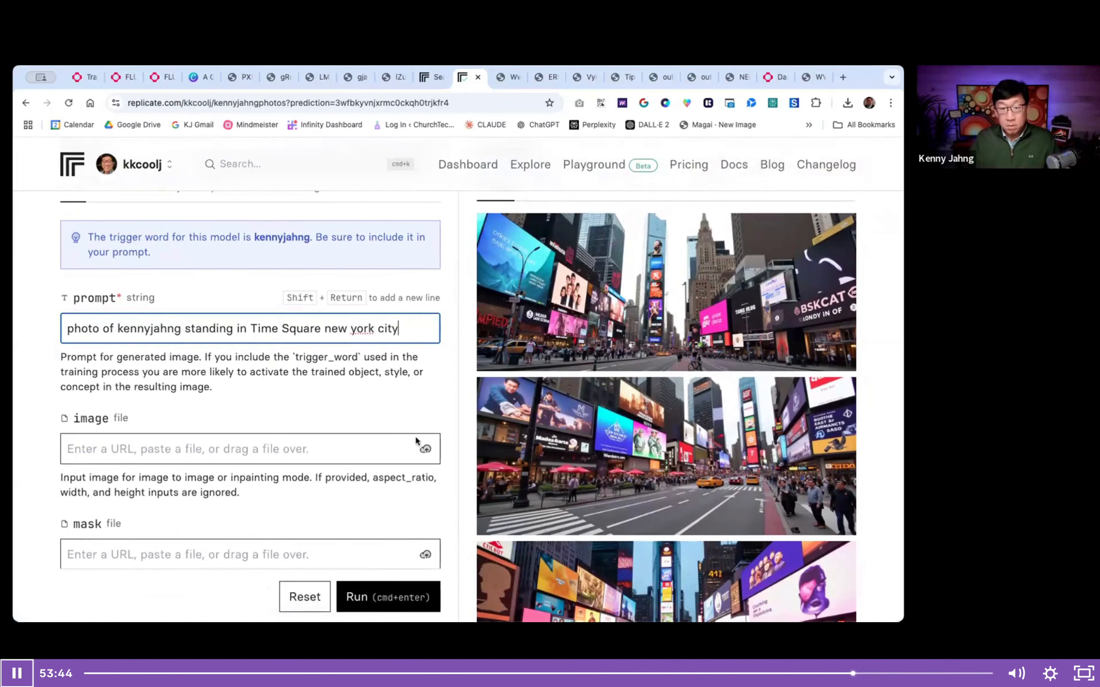
{"action": "left_click", "coordinate": [381, 595]}
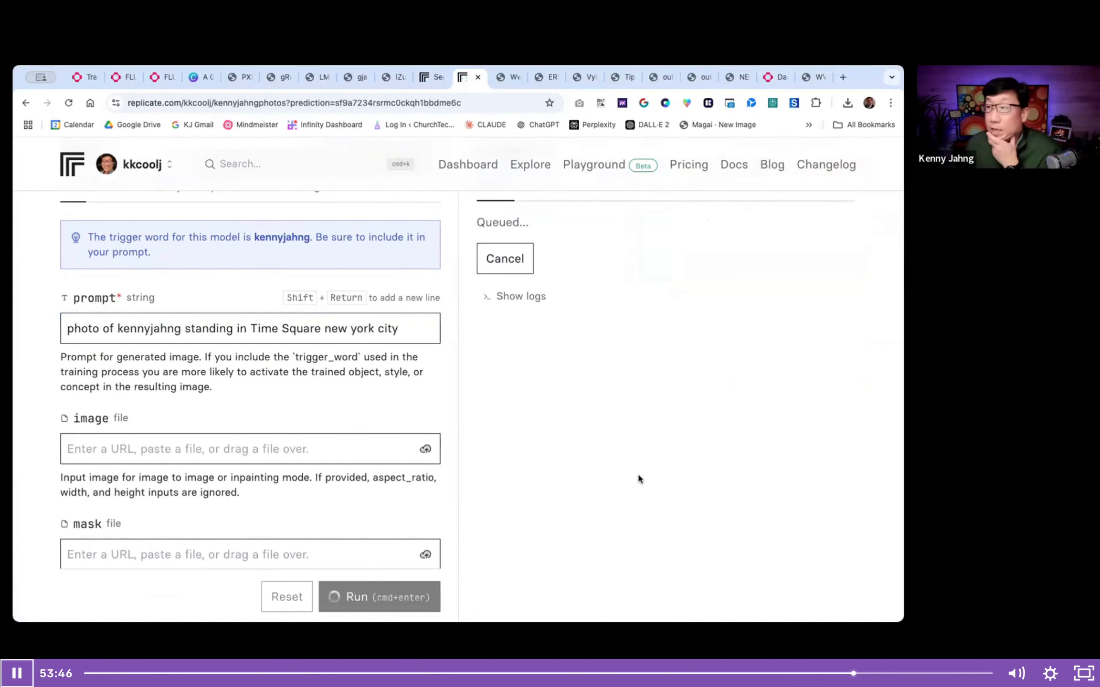
{"action": "scroll", "coordinate": [638, 472], "scroll_direction": "up", "scroll_amount": 5}
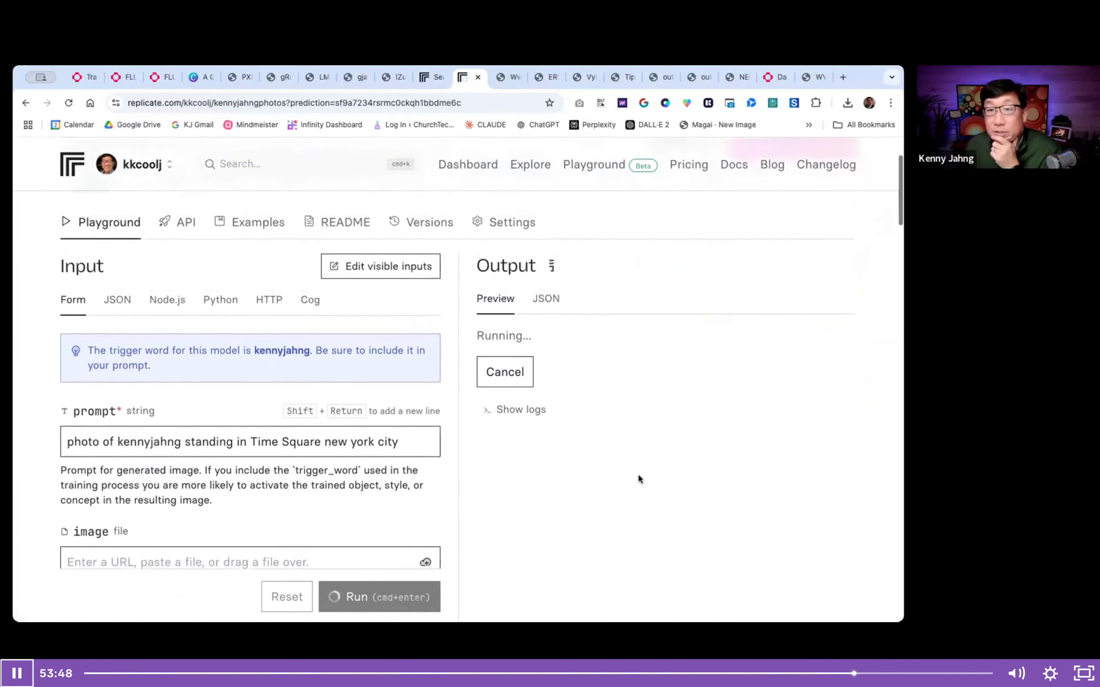
{"action": "scroll", "coordinate": [639, 476], "scroll_direction": "down", "scroll_amount": 1}
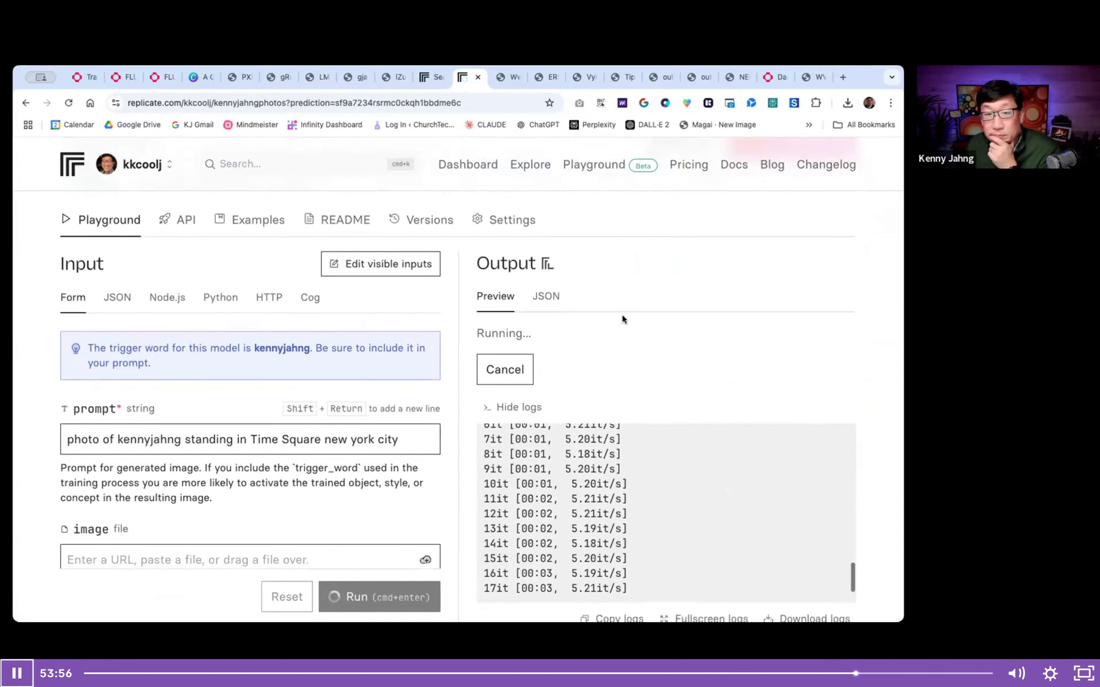
{"action": "scroll", "coordinate": [622, 319], "scroll_direction": "down", "scroll_amount": 3}
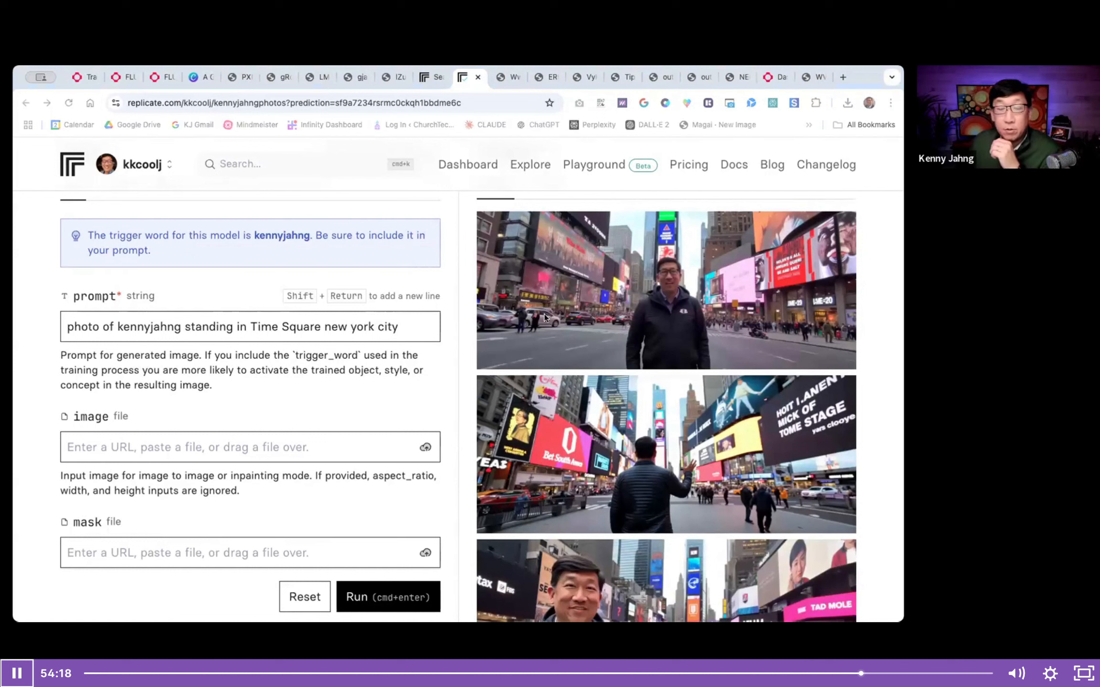
- Open the most recent prediction from the dashboard and check its settings and output images
{"action": "left_click", "coordinate": [67, 160]}
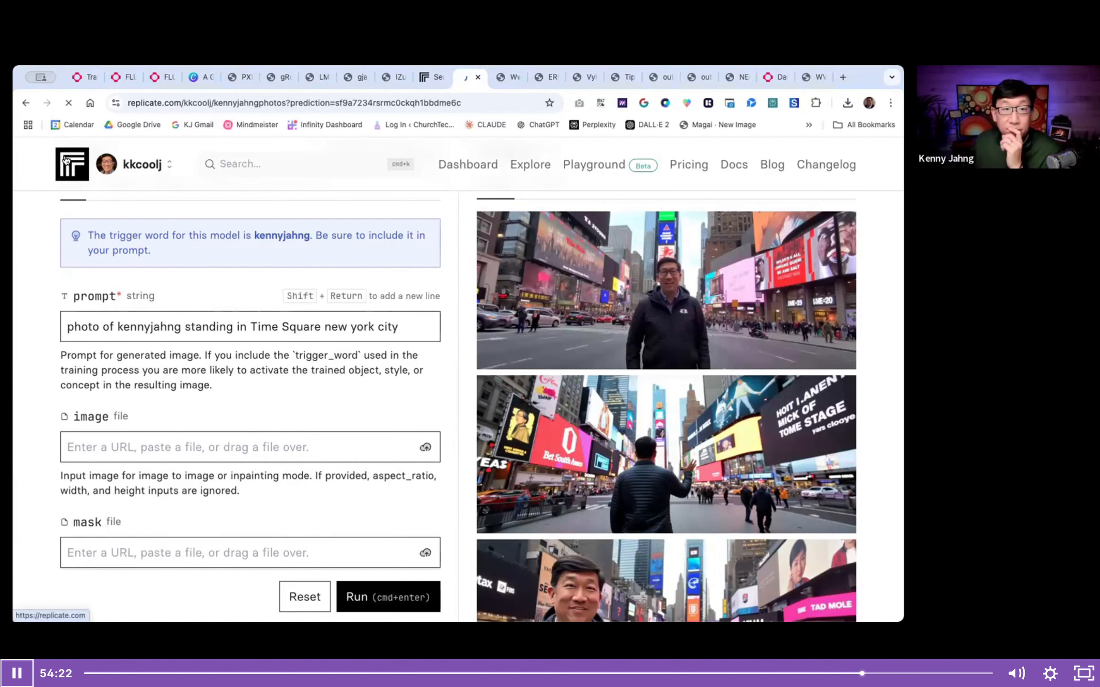
{"action": "scroll", "coordinate": [155, 323], "scroll_direction": "down", "scroll_amount": 15}
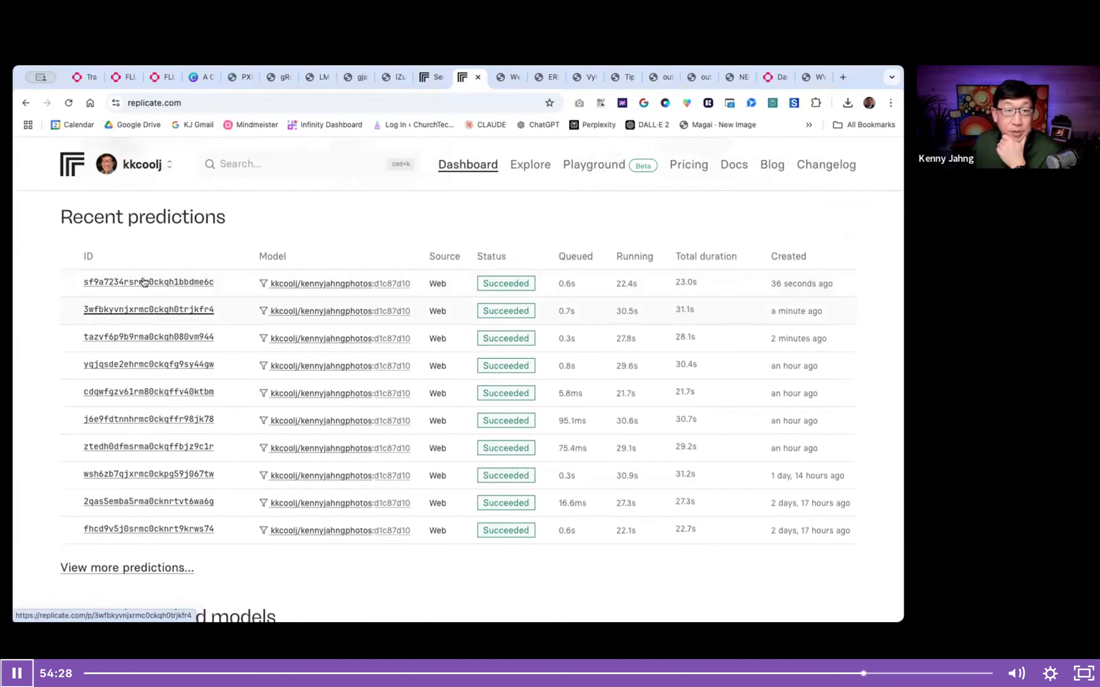
{"action": "left_click", "coordinate": [146, 282]}
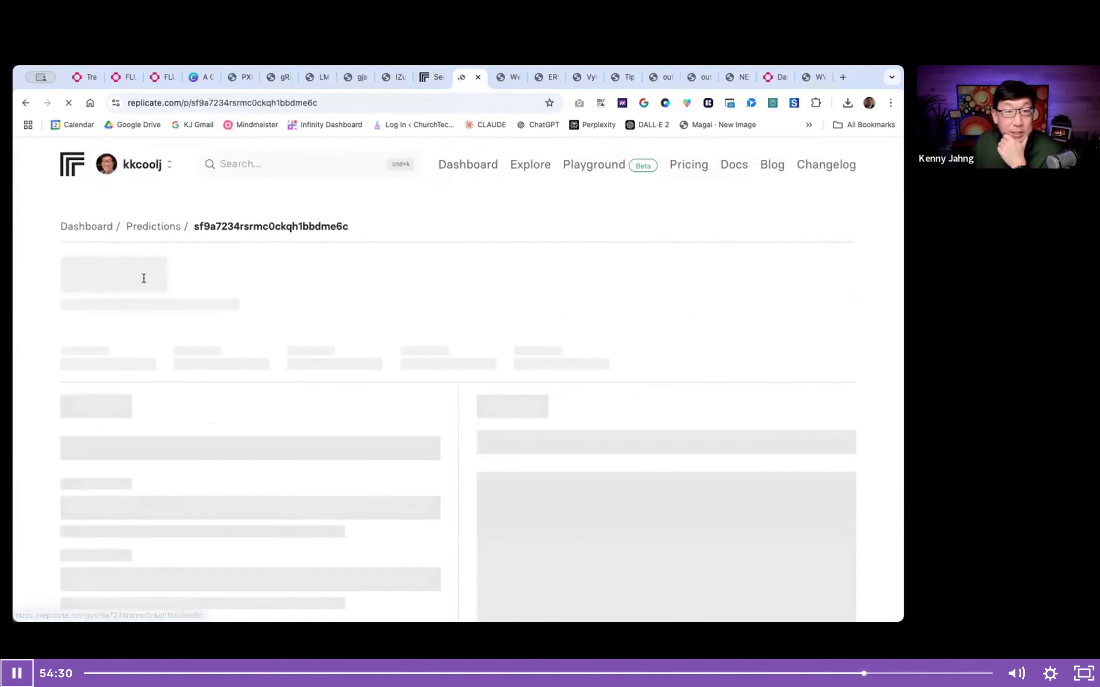
{"action": "scroll", "coordinate": [145, 282], "scroll_direction": "down", "scroll_amount": 5}
{"action": "scroll", "coordinate": [143, 282], "scroll_direction": "down", "scroll_amount": 7}
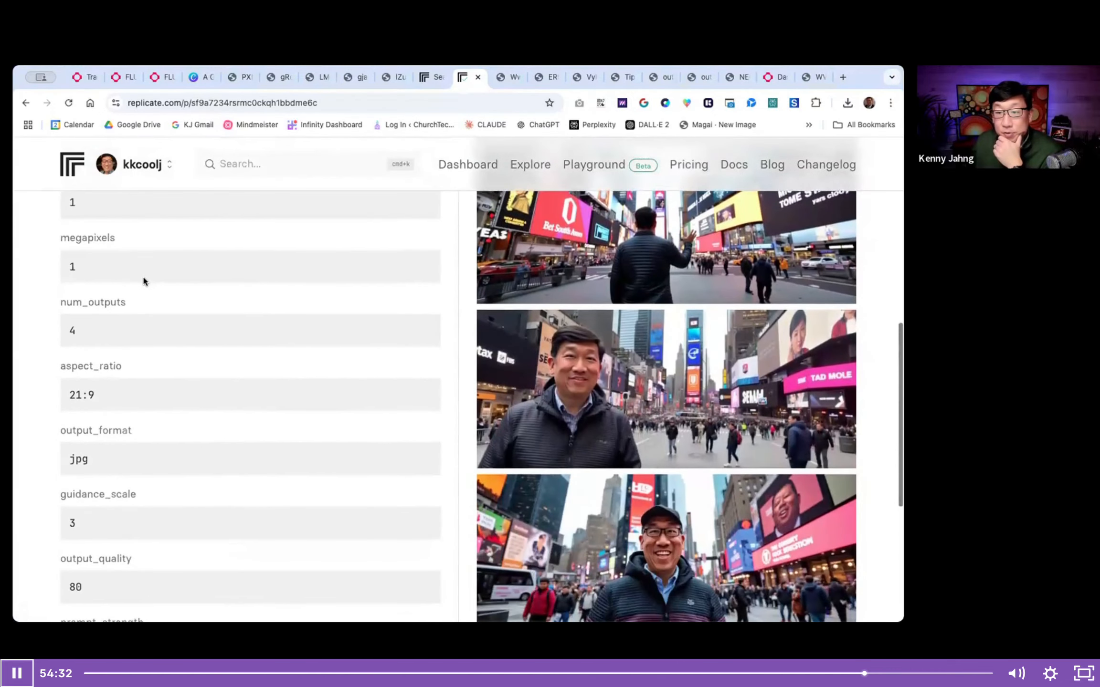
{"action": "scroll", "coordinate": [144, 281], "scroll_direction": "up", "scroll_amount": 1}
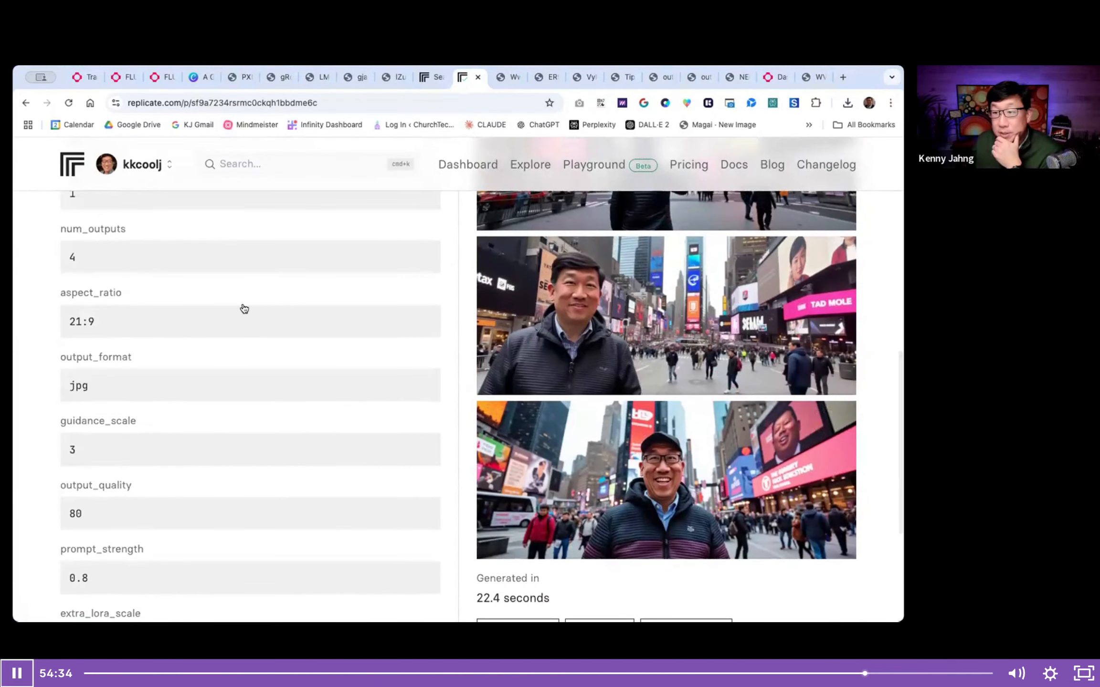
- View the fourth and first generated images at full size and return to the prediction's prompt
{"action": "left_click", "coordinate": [641, 470]}
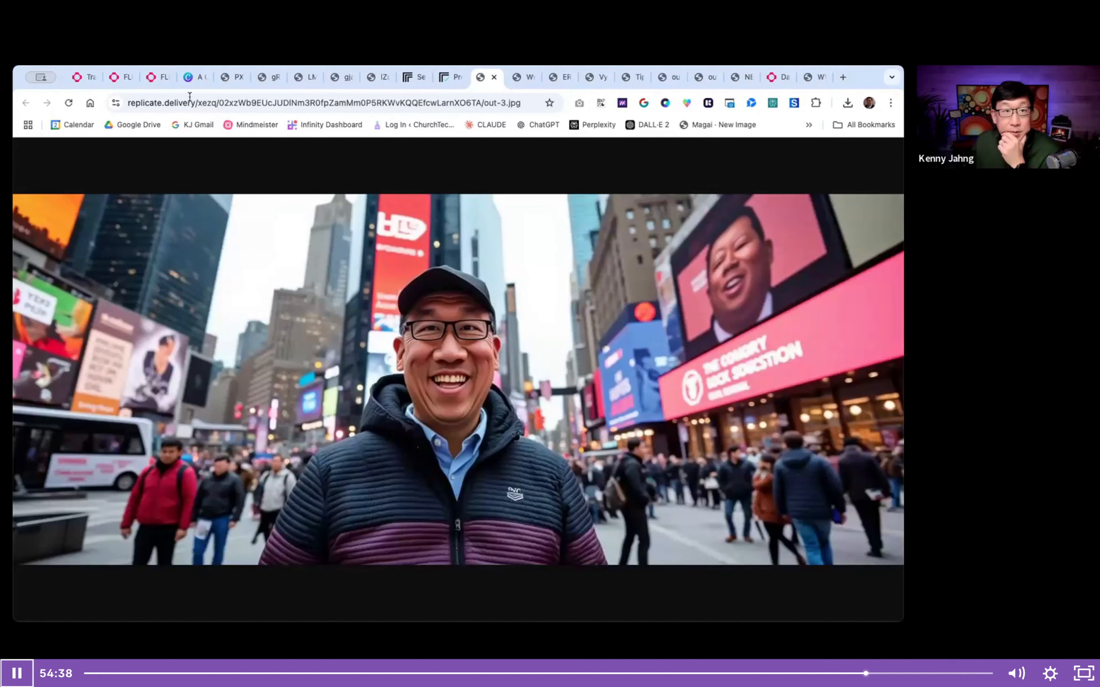
{"action": "left_click", "coordinate": [448, 79]}
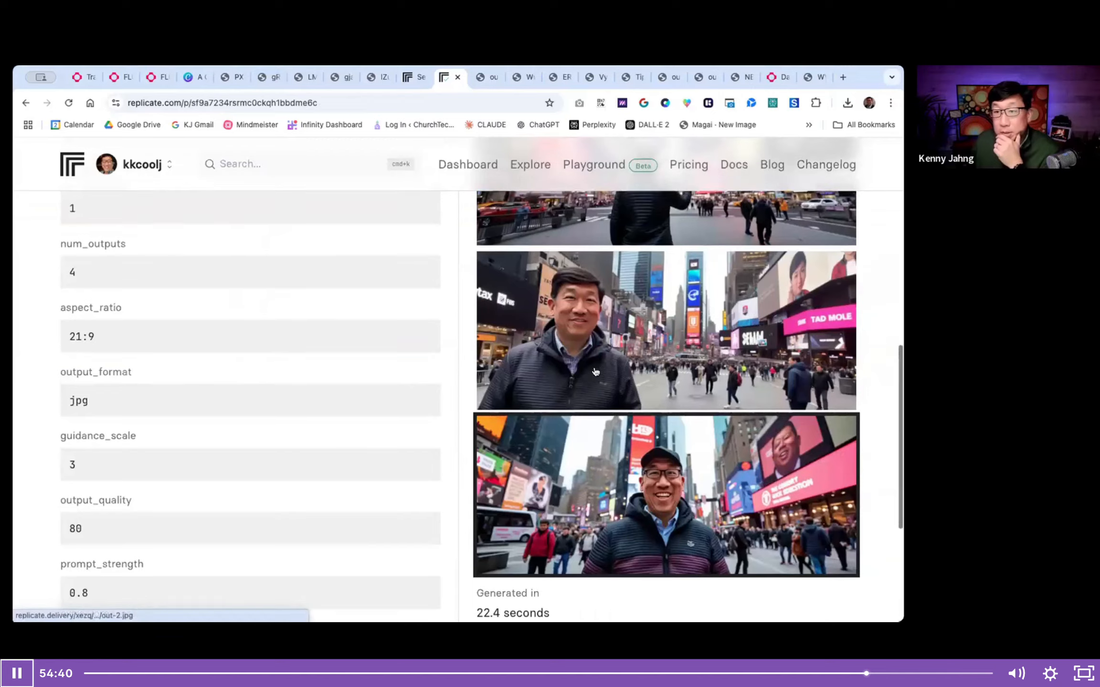
{"action": "scroll", "coordinate": [631, 358], "scroll_direction": "up", "scroll_amount": 7}
{"action": "left_click", "coordinate": [667, 345]}
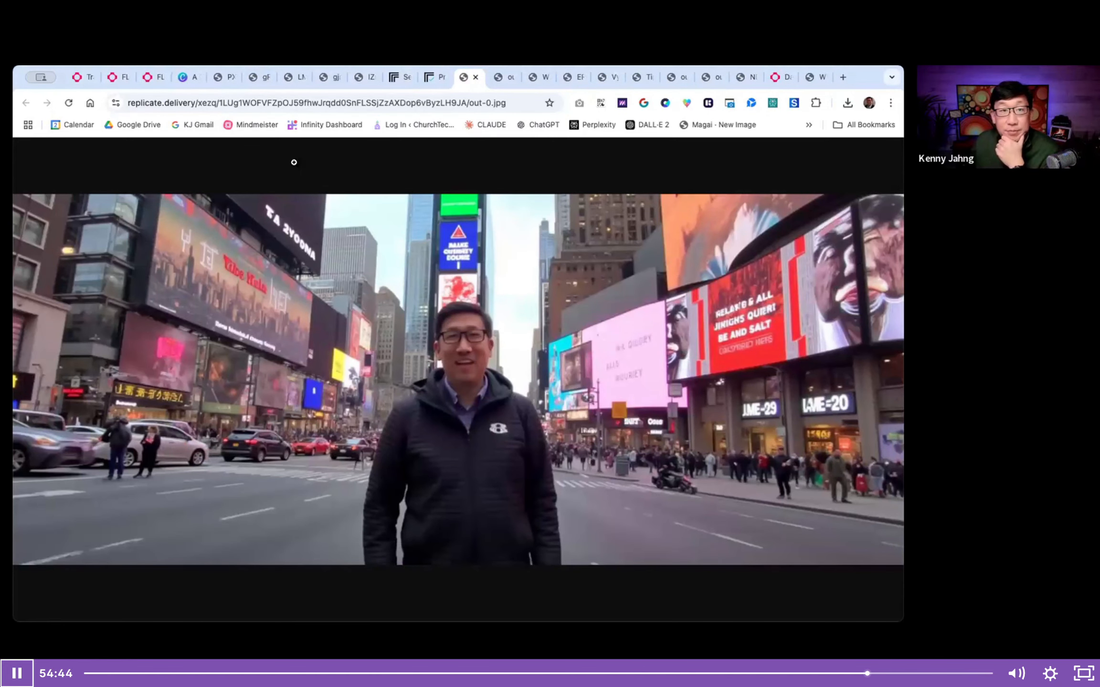
{"action": "left_click", "coordinate": [475, 77]}
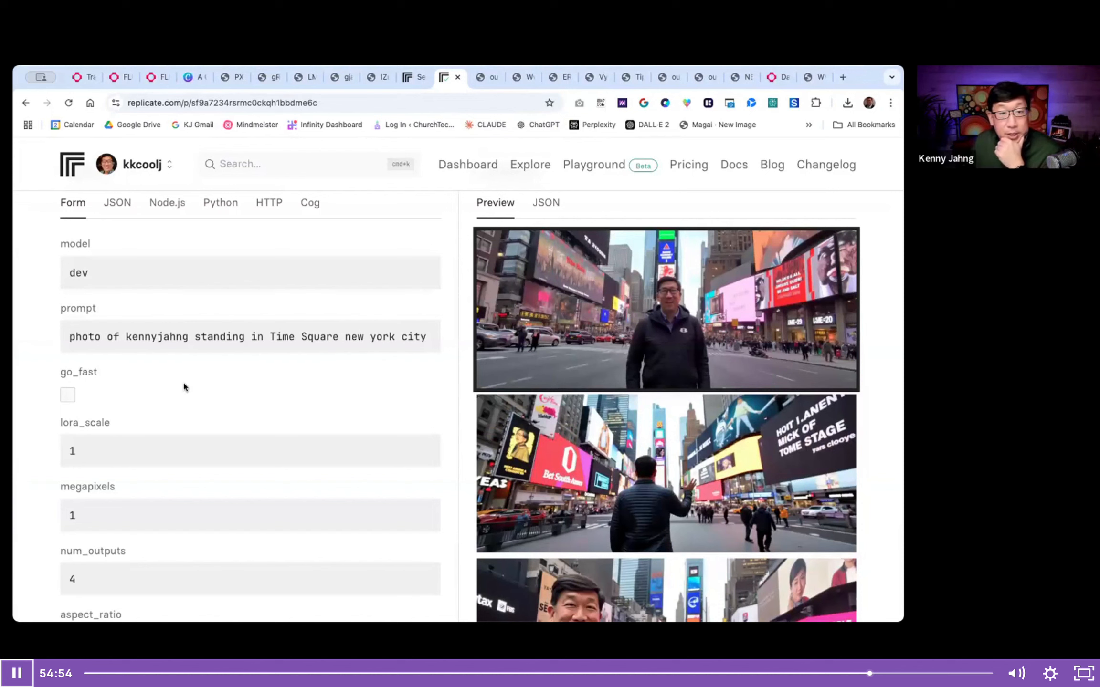
{"action": "left_click", "coordinate": [126, 335]}
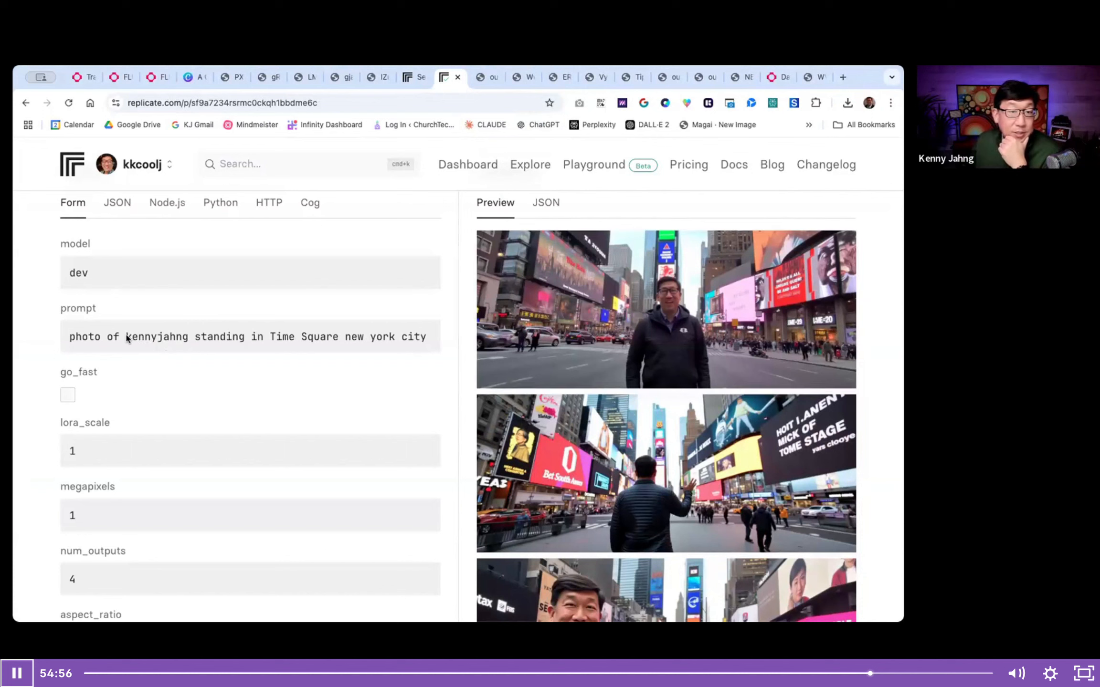